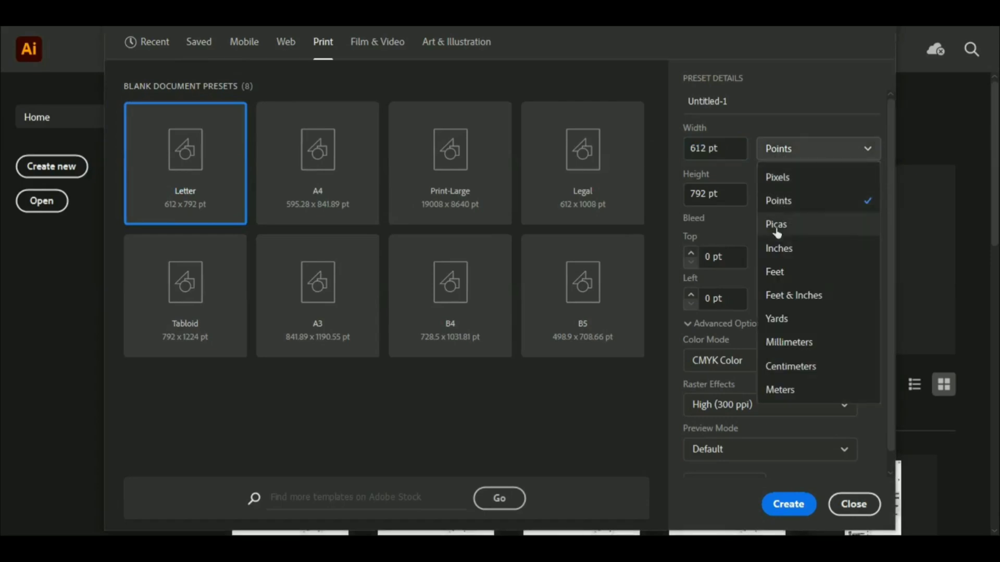
Create a Letter-size print document measured in inches, with a linked 0.125 in bleed on all four sides.
click(773, 249)
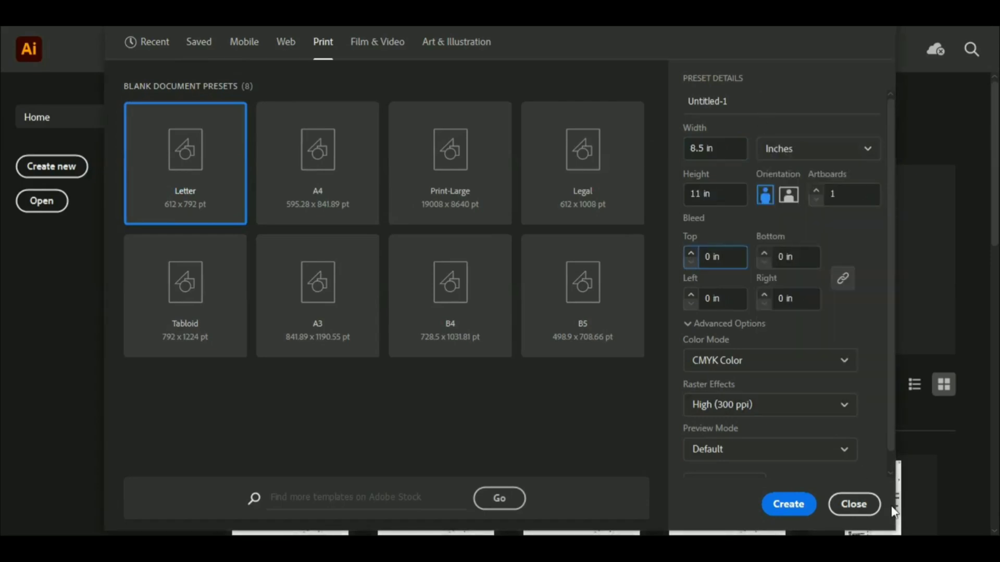
text(.1)
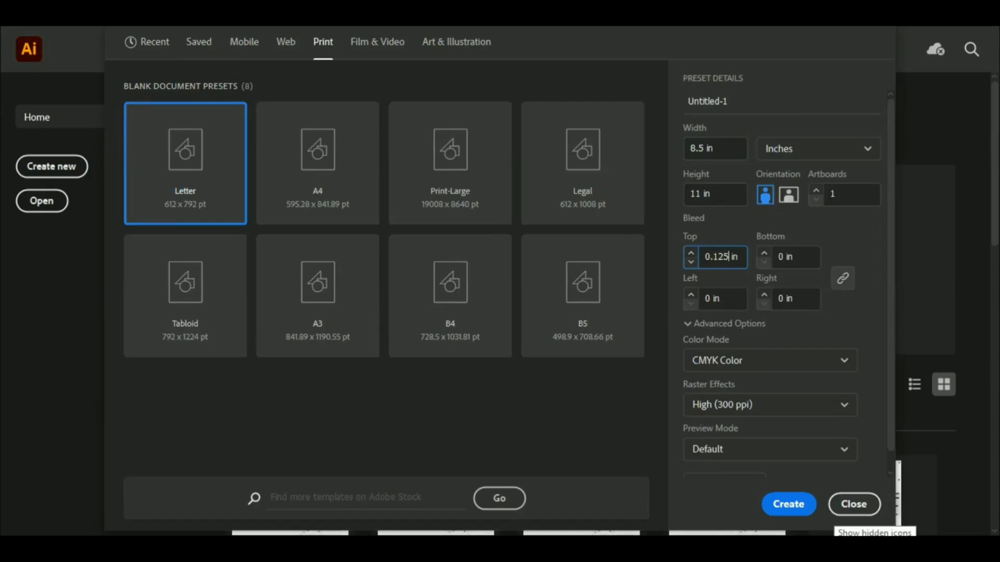
text(25)
click(843, 278)
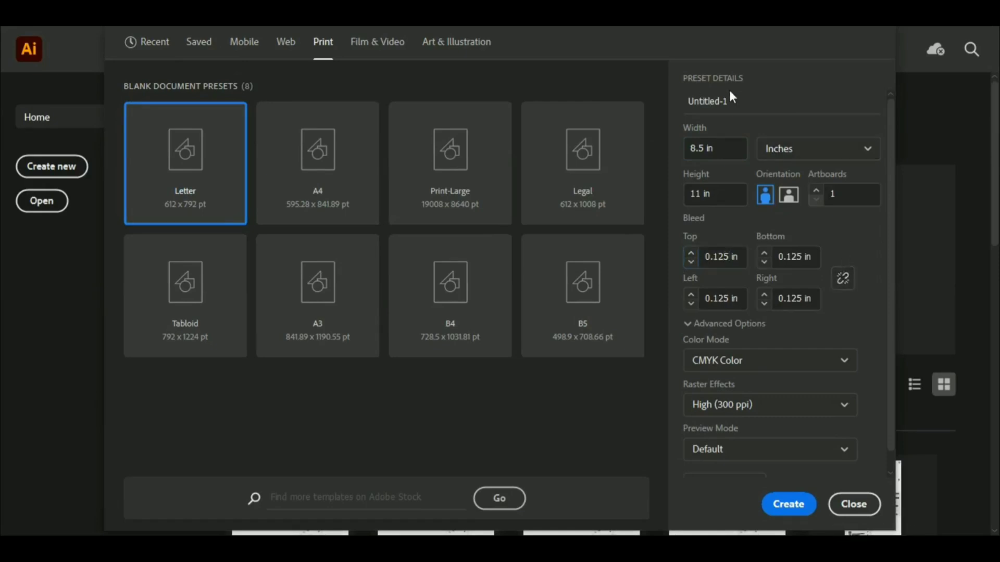
click(781, 504)
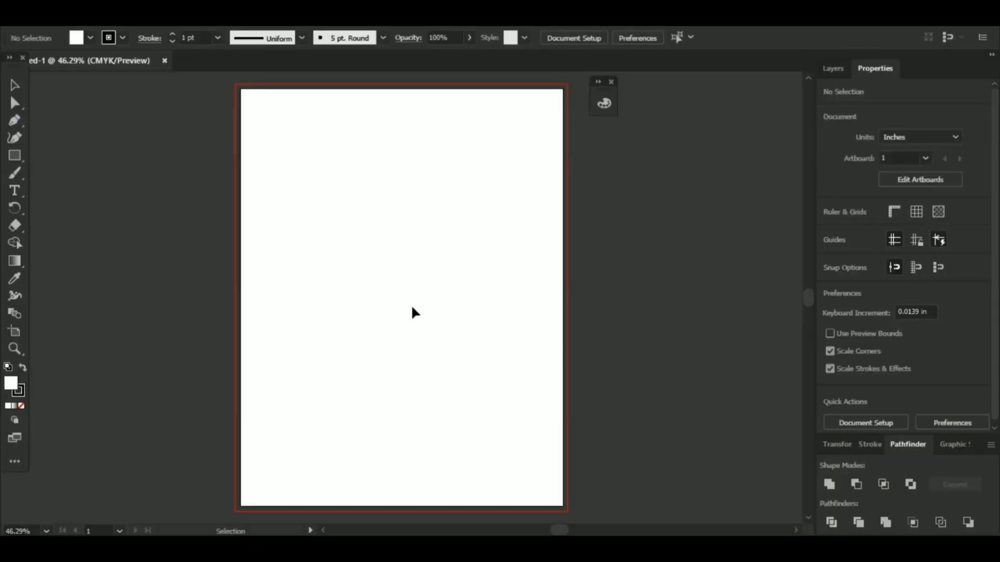
Add a second artboard beside the Letter page and size it 3.25 in wide by 2 in high.
drag(411, 304, 242, 305)
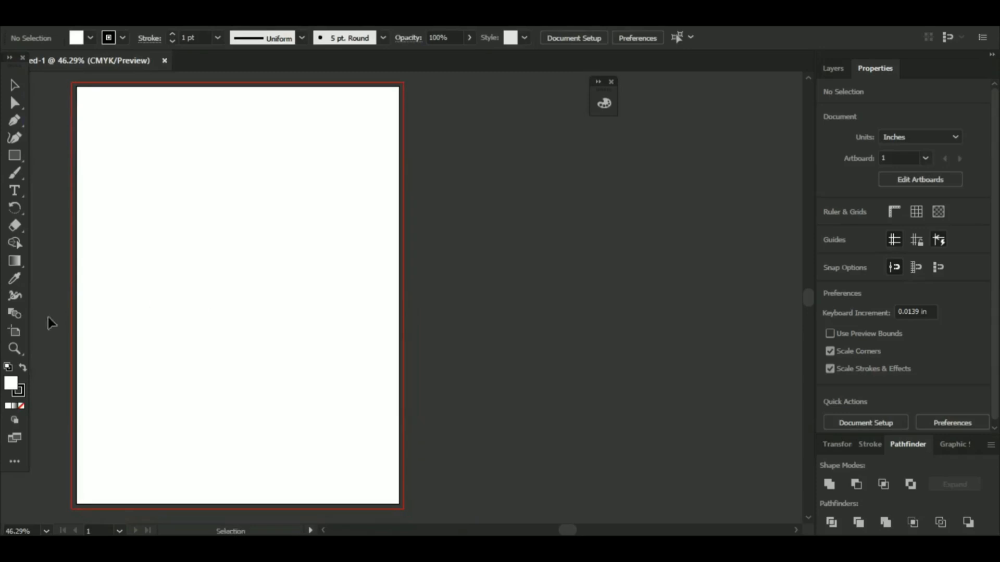
key(shift+o)
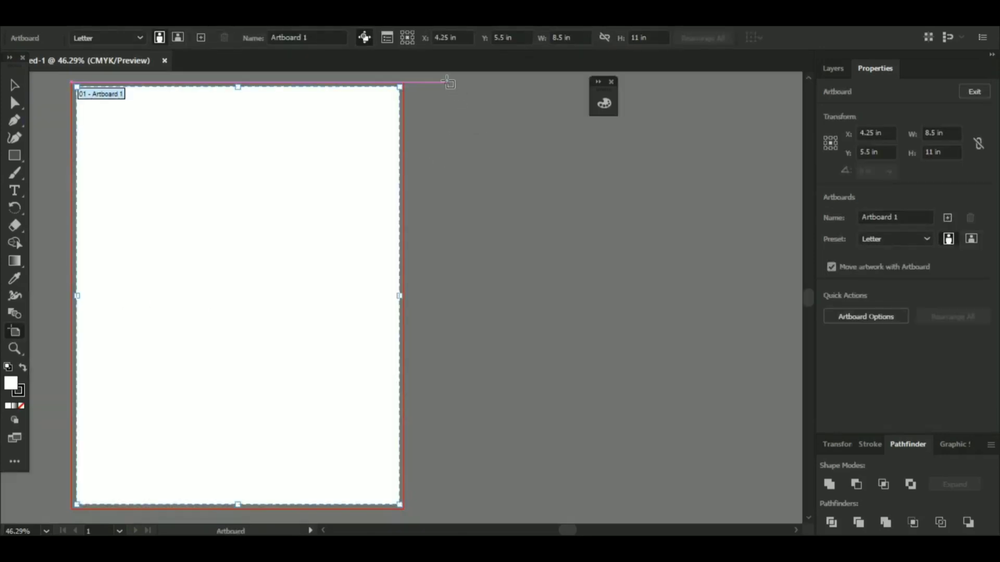
drag(447, 82, 756, 269)
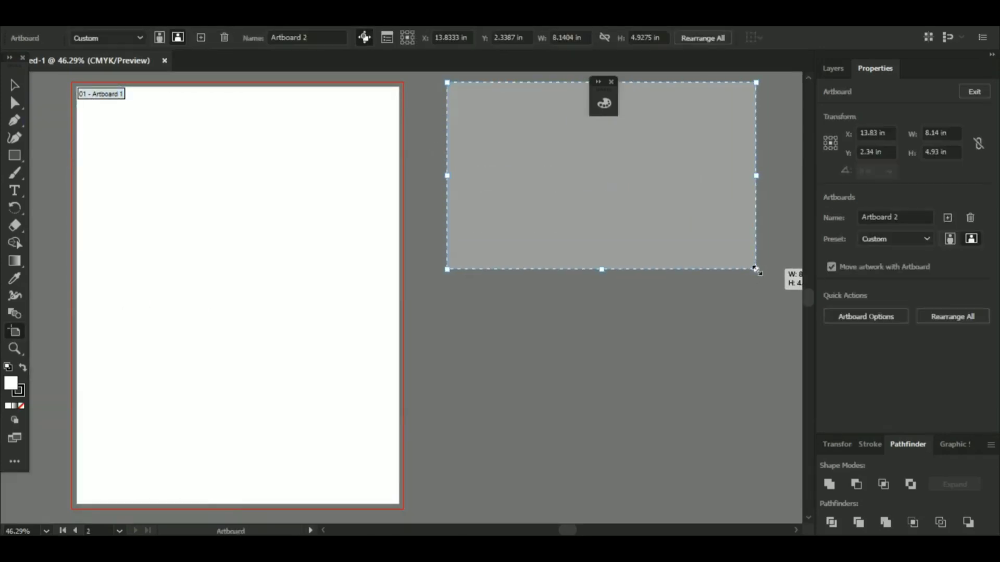
click(946, 135)
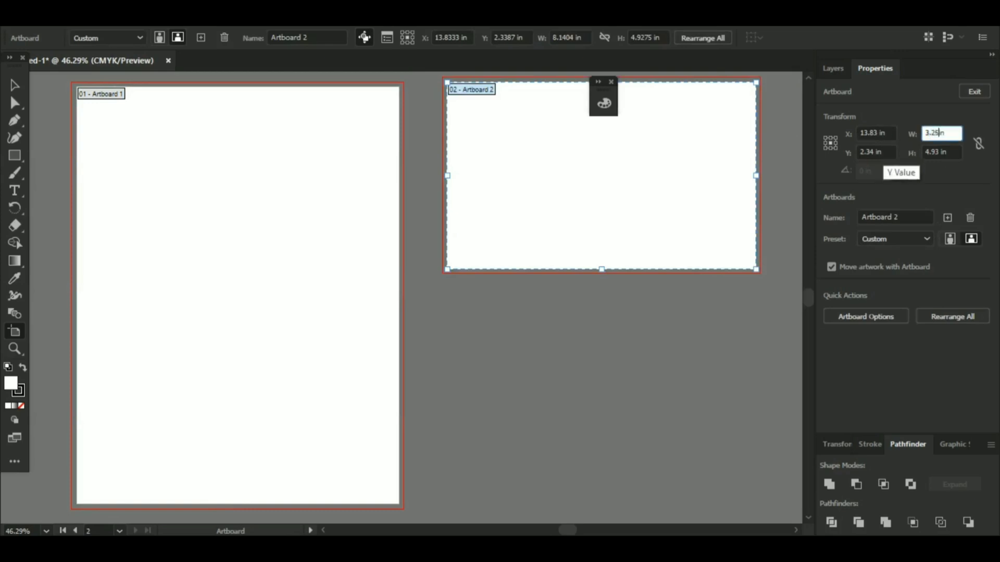
key(Tab)
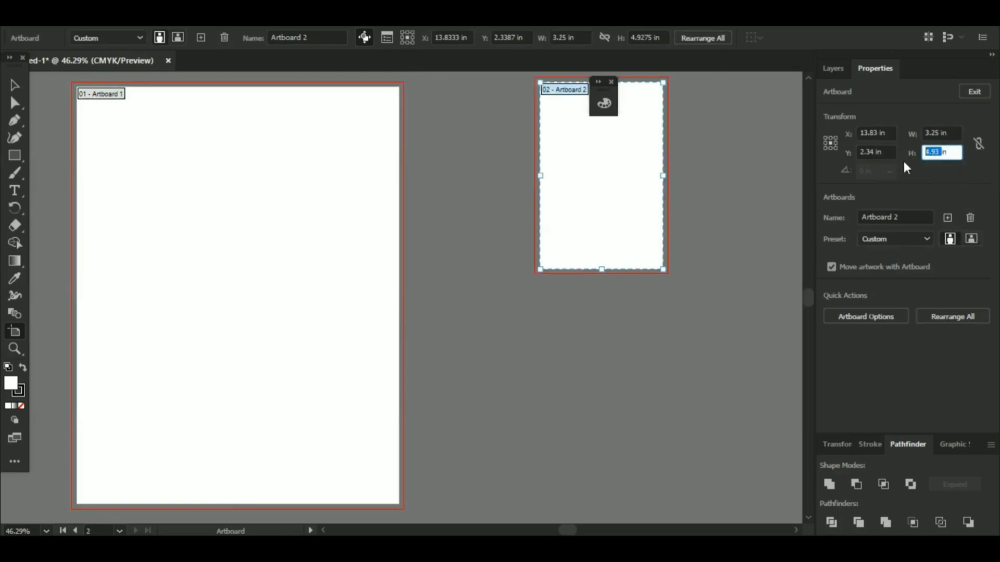
text(2)
key(Return)
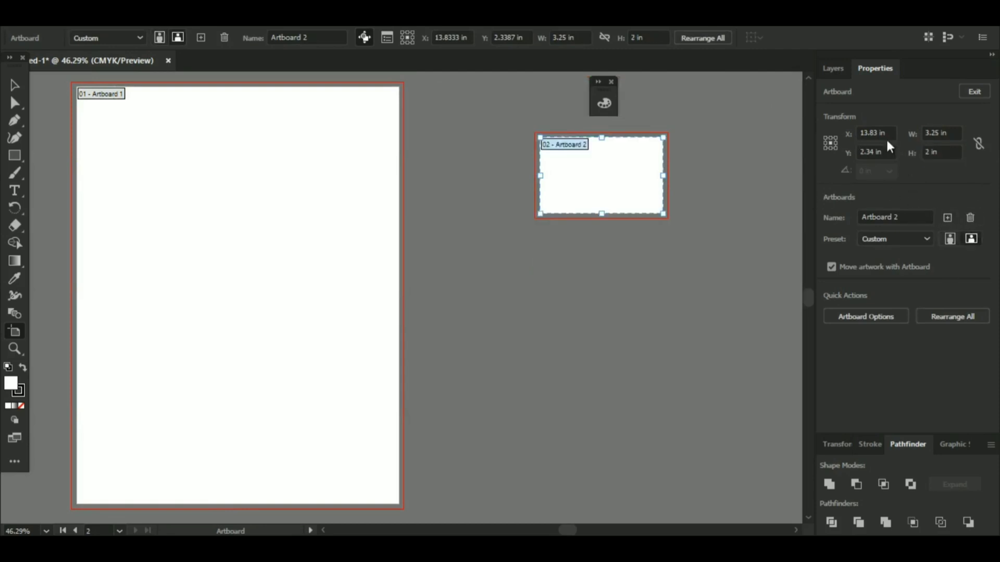
Place the small artboard next to the Letter page's upper edge and duplicate it alongside as a second card artboard.
click(865, 317)
click(526, 477)
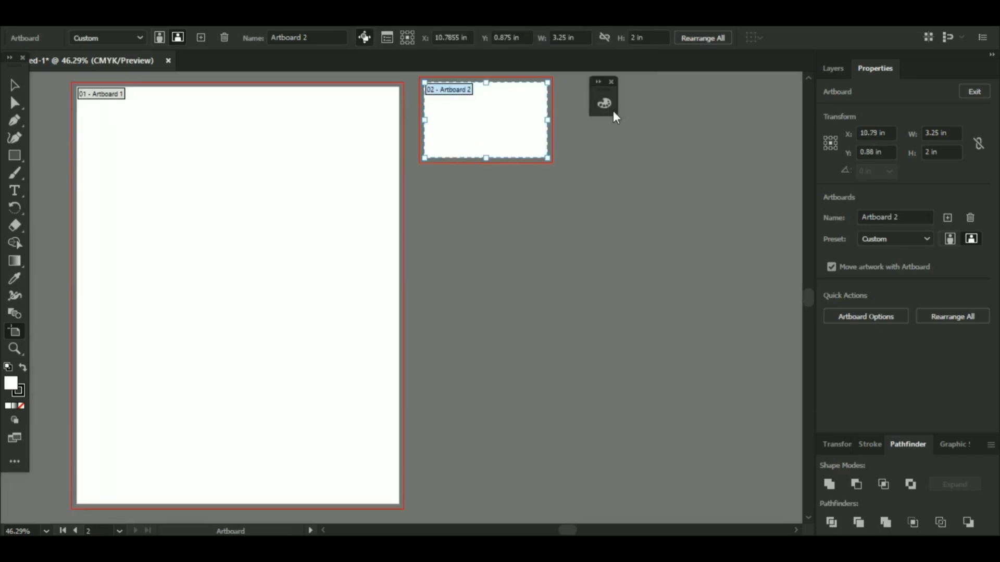
drag(497, 128, 640, 127)
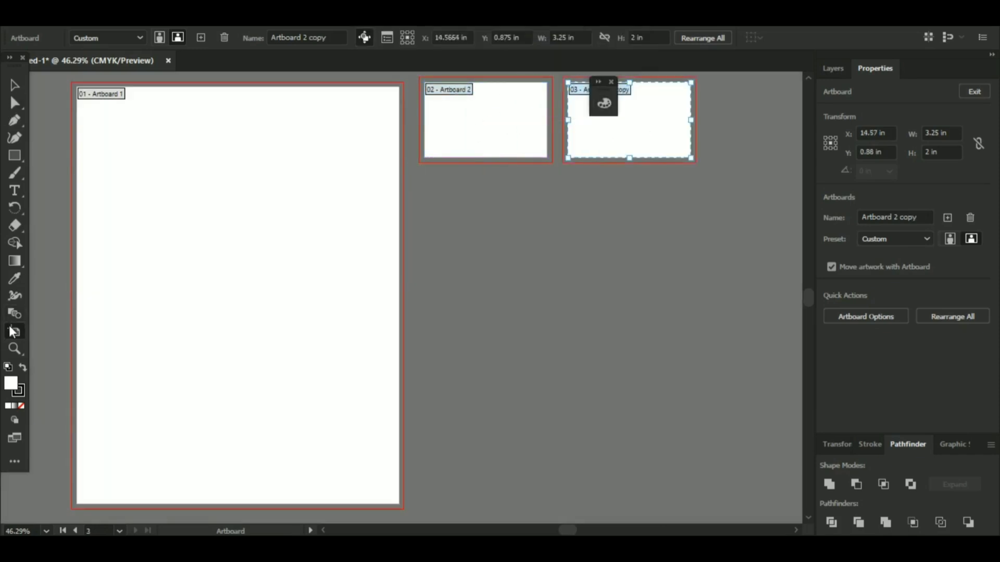
Add a 9.5 by 4.5 in artboard and position it beneath the two card artboards, clear of the Letter page.
drag(433, 221, 656, 343)
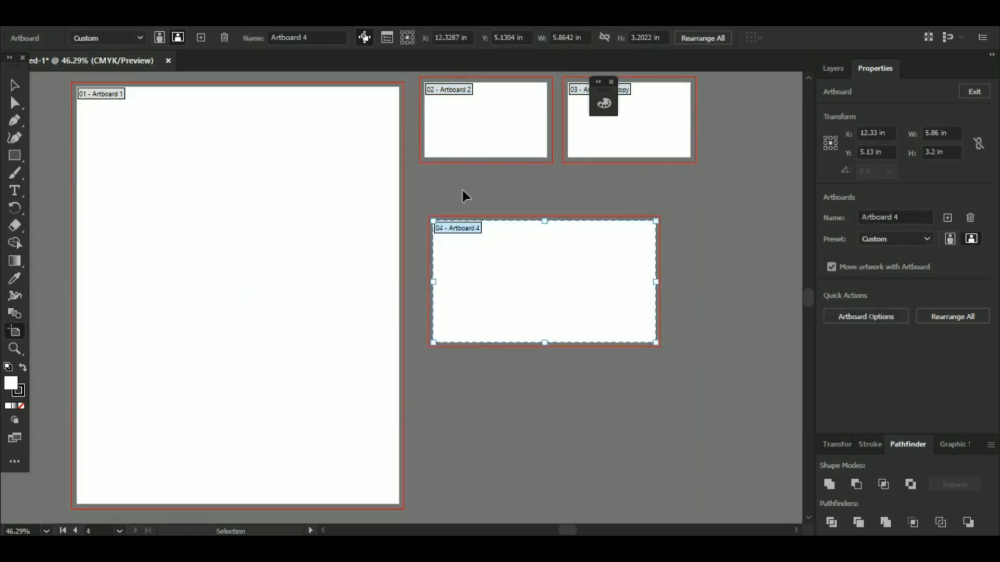
click(940, 132)
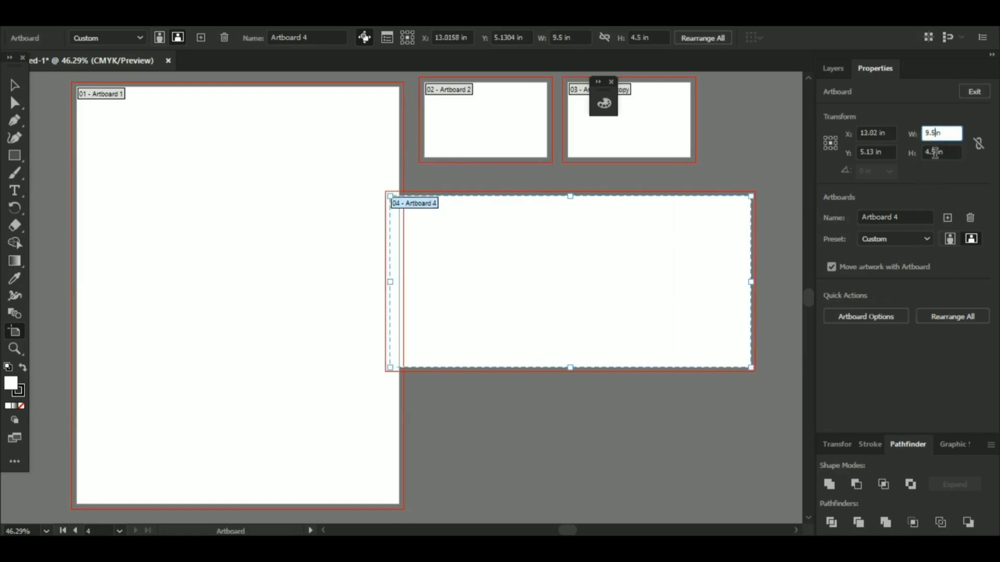
drag(935, 153, 917, 174)
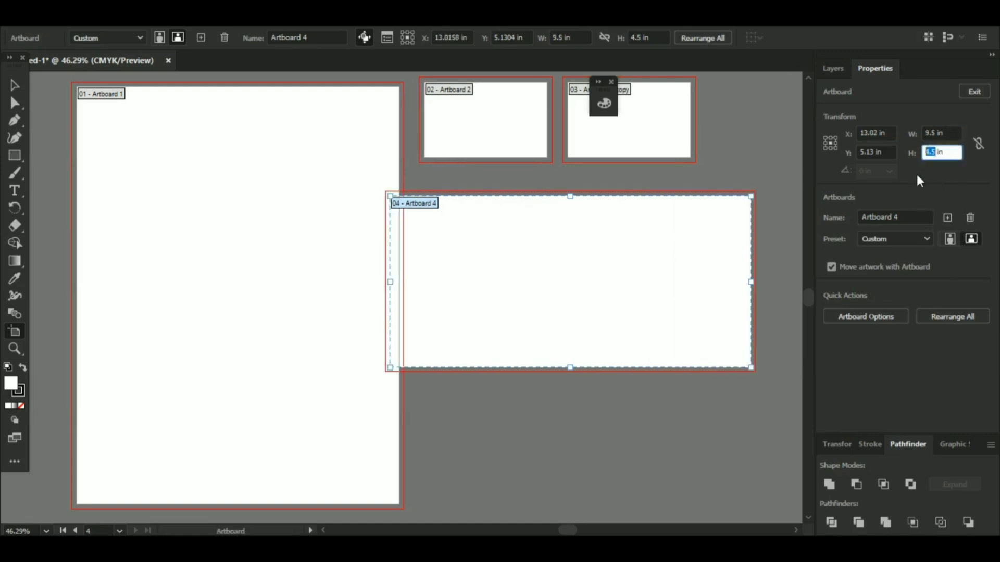
click(916, 174)
drag(578, 264, 606, 252)
click(14, 85)
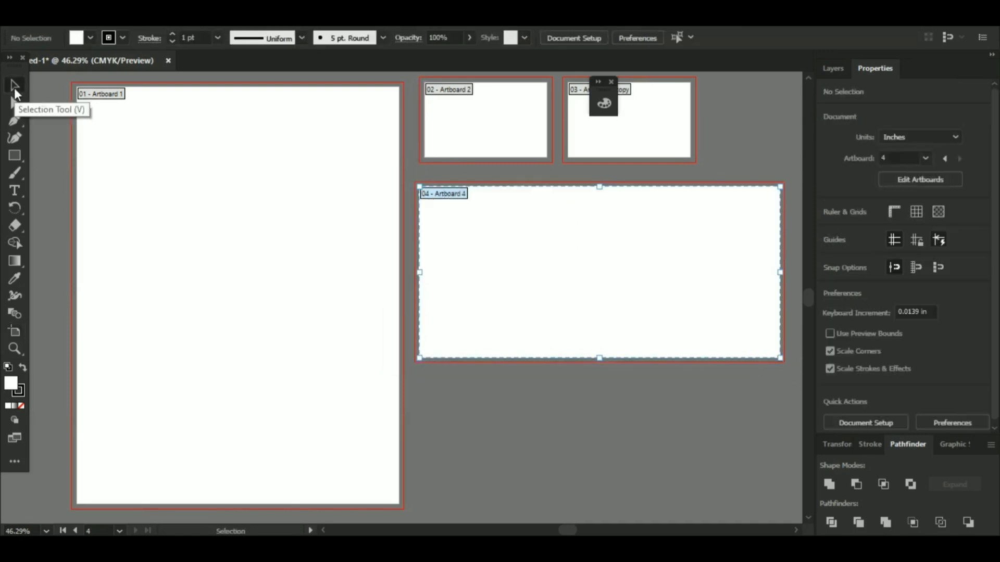
drag(582, 287, 581, 371)
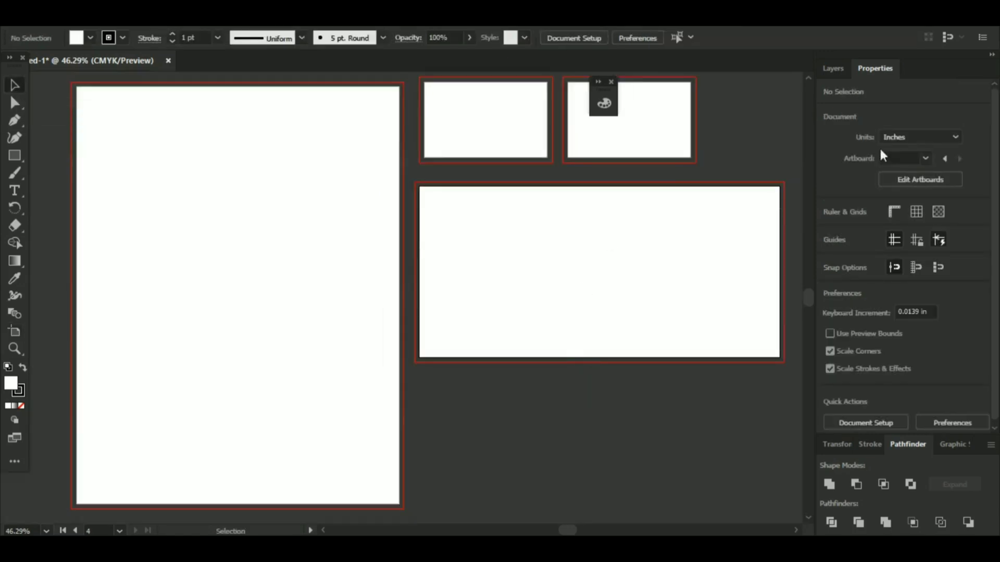
click(913, 185)
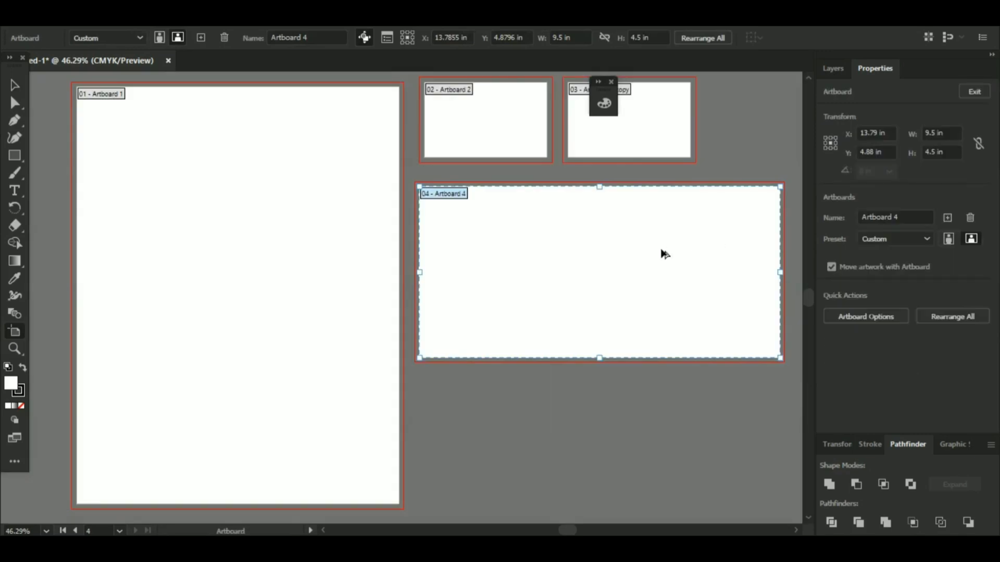
drag(664, 255, 612, 375)
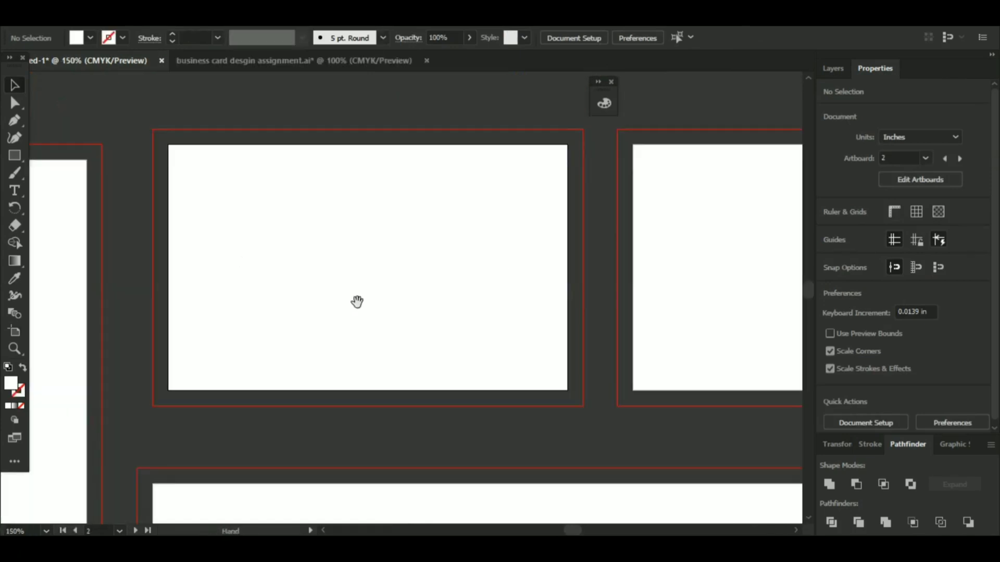
Draw a rectangle over the first card artboard and resize it about its centre to 3 by 1.75 in.
drag(356, 302, 362, 364)
click(15, 155)
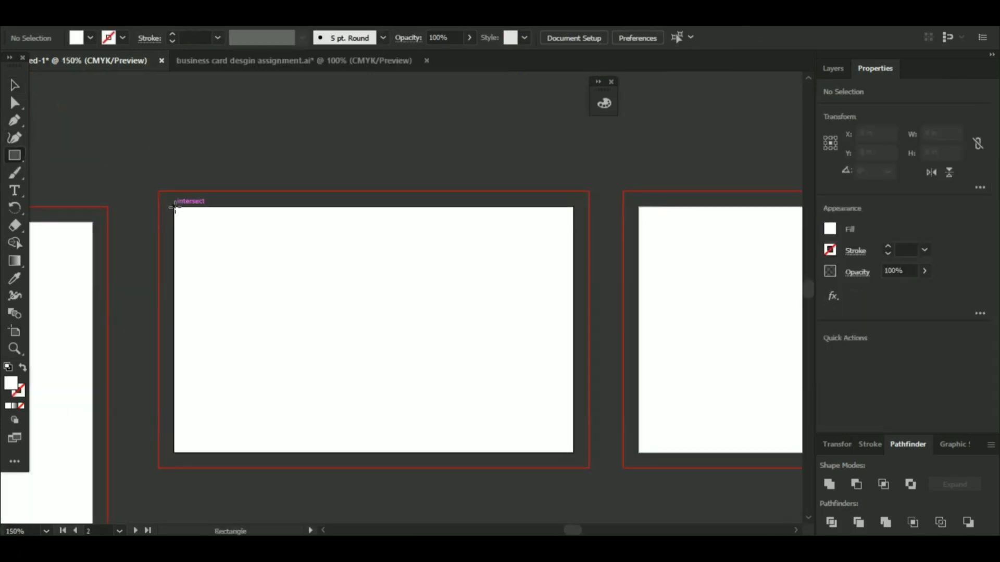
mouse_move(175, 208)
mouse_down()
mouse_move(587, 417)
mouse_move(585, 452)
mouse_move(573, 452)
mouse_up()
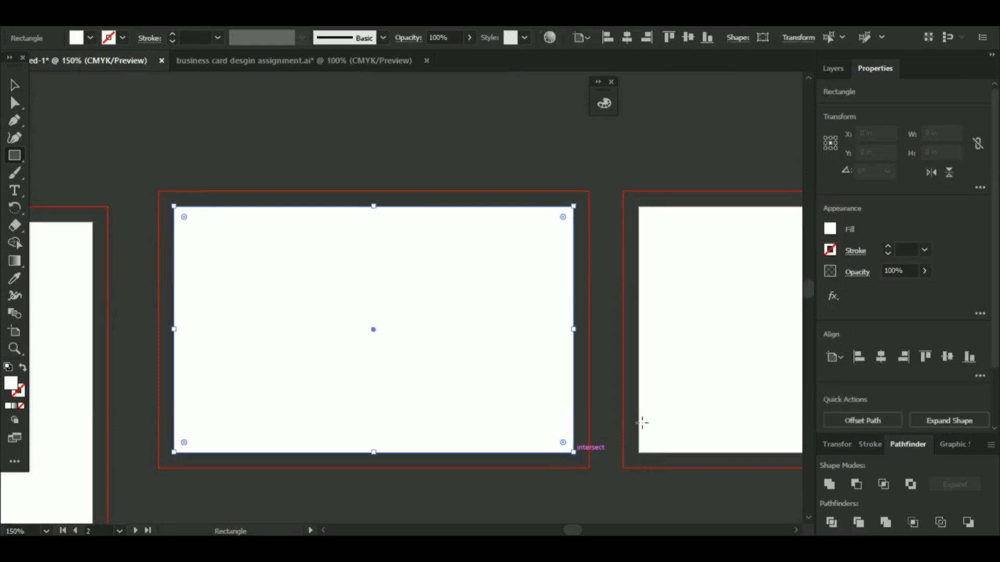
click(938, 134)
drag(934, 135, 932, 134)
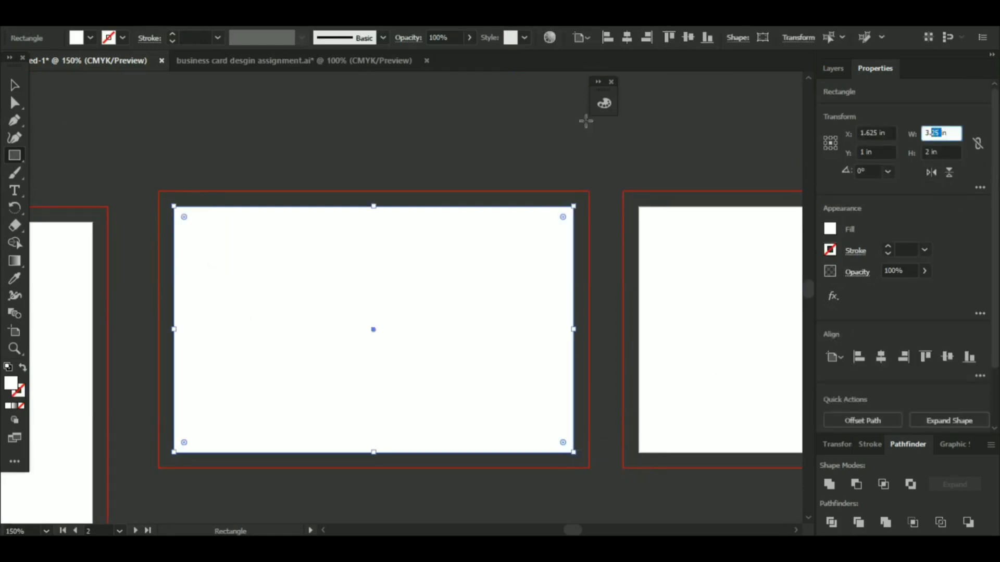
click(932, 153)
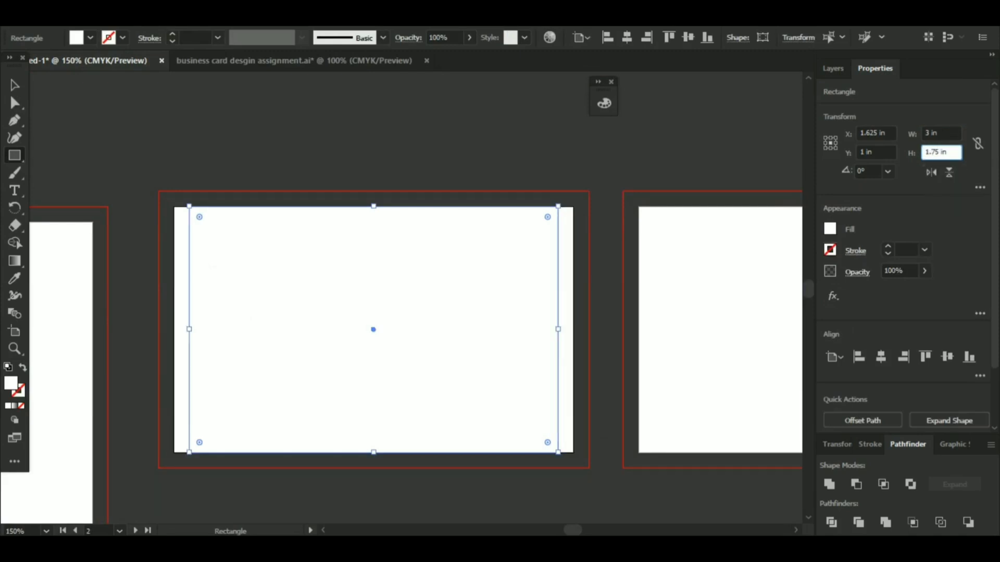
click(14, 85)
click(301, 182)
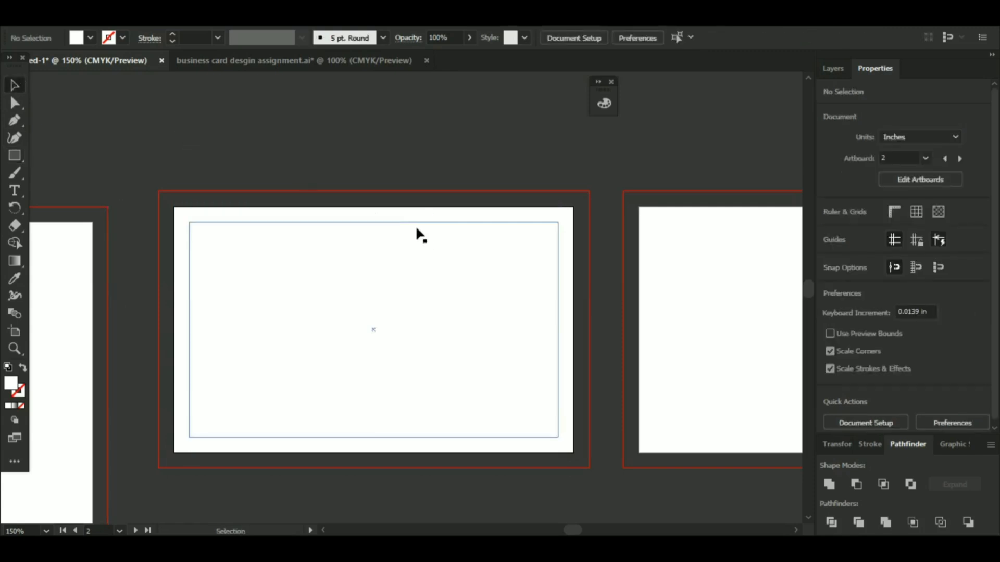
Give the inset rectangle on the first card artboard a red stroke.
click(411, 221)
click(123, 37)
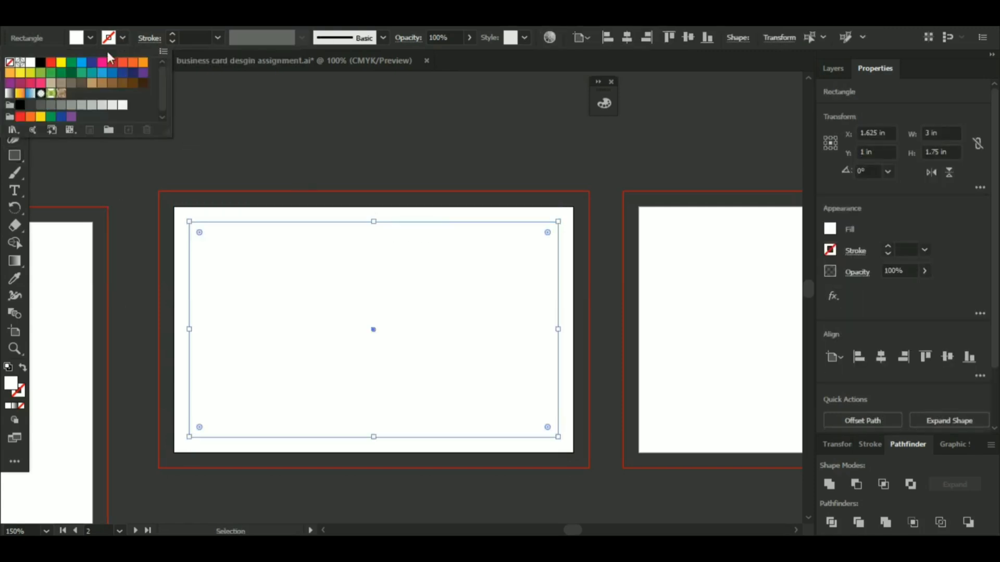
click(51, 61)
click(245, 103)
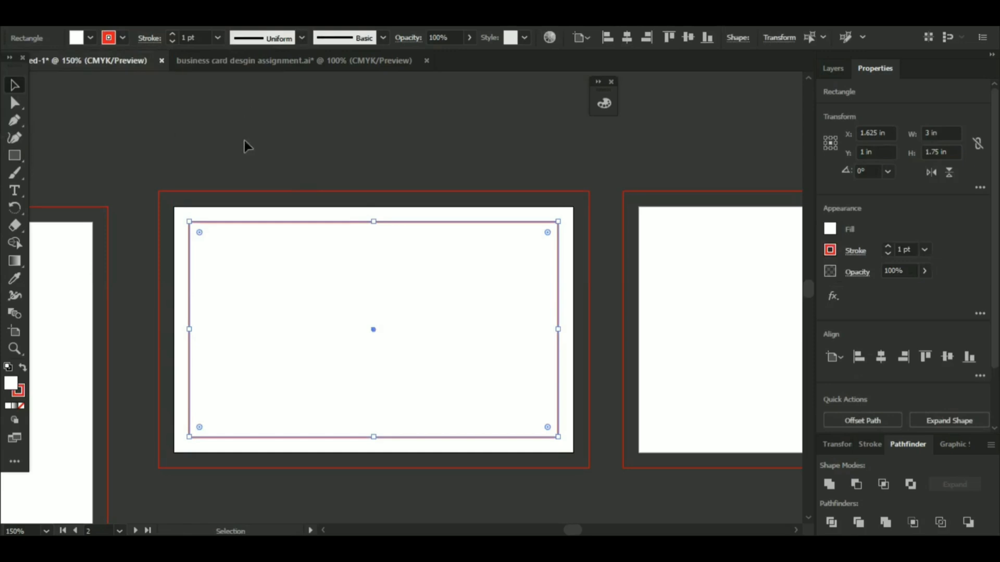
Copy the red inset rectangle onto the second card artboard and centre it vertically on that artboard.
mouse_move(521, 206)
mouse_down()
mouse_move(380, 177)
mouse_move(241, 124)
mouse_up()
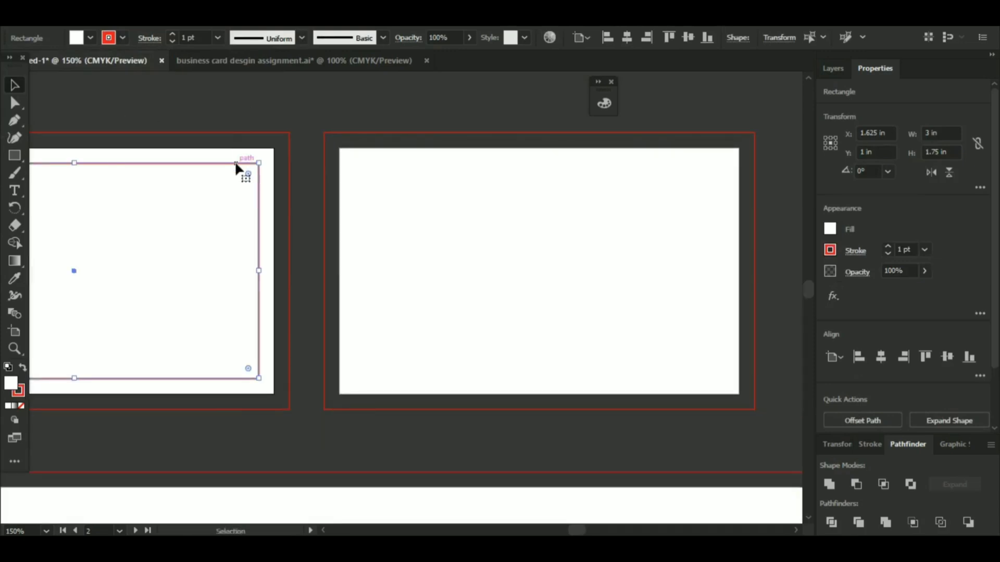
drag(236, 164, 699, 160)
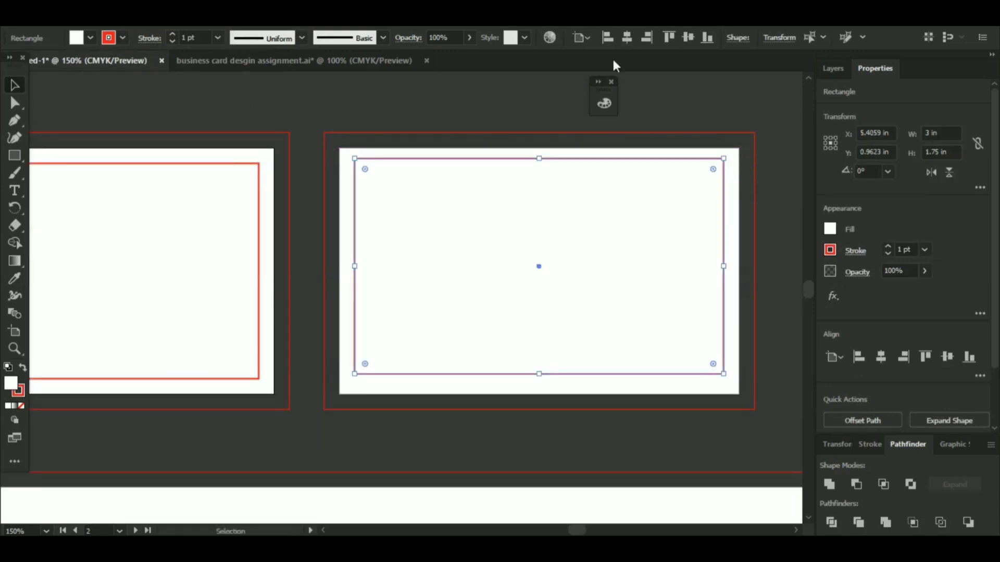
key(ctrl+z)
key(ctrl+shift+z)
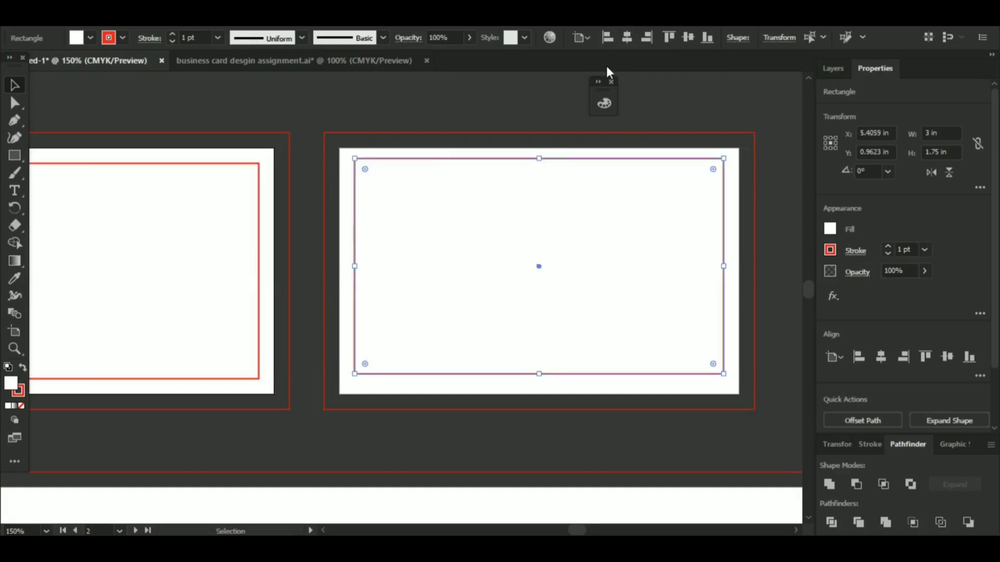
click(610, 150)
click(583, 175)
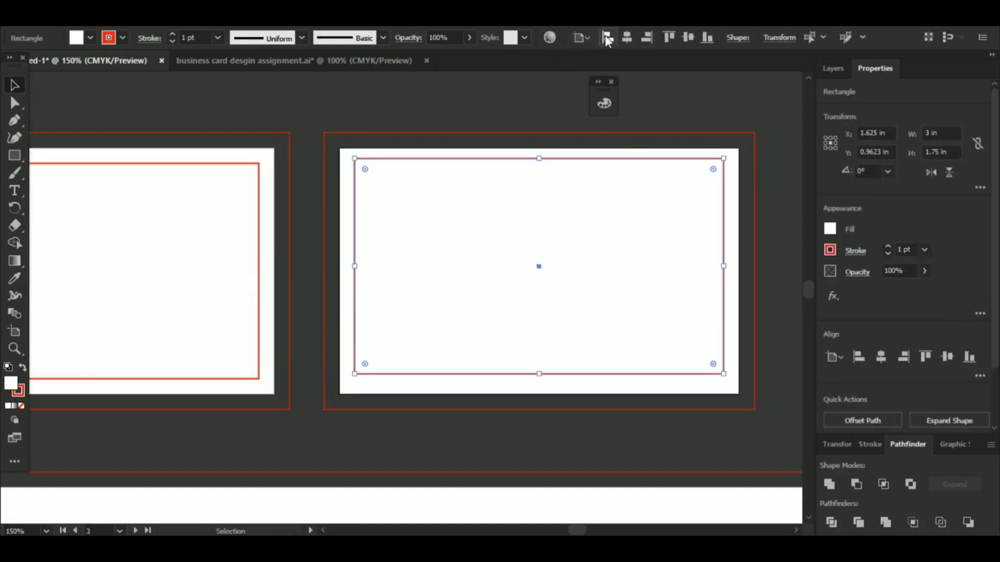
click(688, 37)
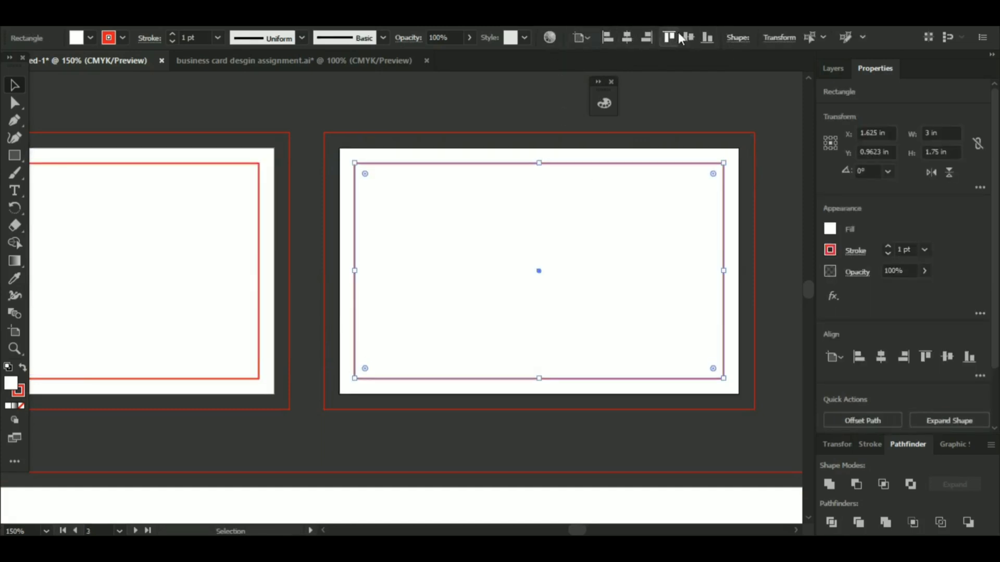
Remove the white fill from the red inset rectangles on both card artboards.
click(21, 405)
drag(63, 369, 328, 351)
click(329, 352)
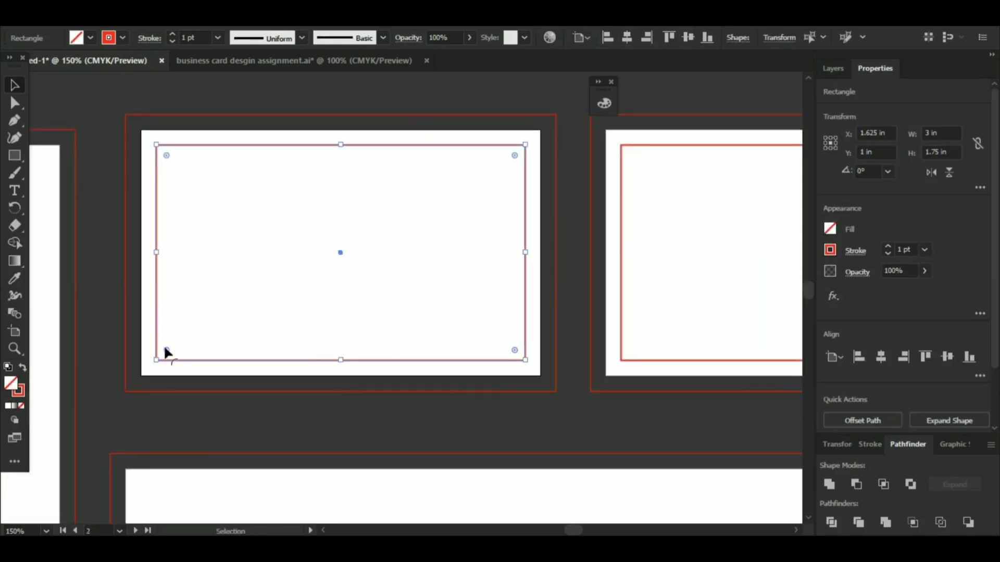
scroll(166, 333, up, 2)
click(119, 163)
Draw an unfilled red-stroked rectangle along the first card artboard's bleed boundary, about 3.52 by 2.25 in.
click(14, 155)
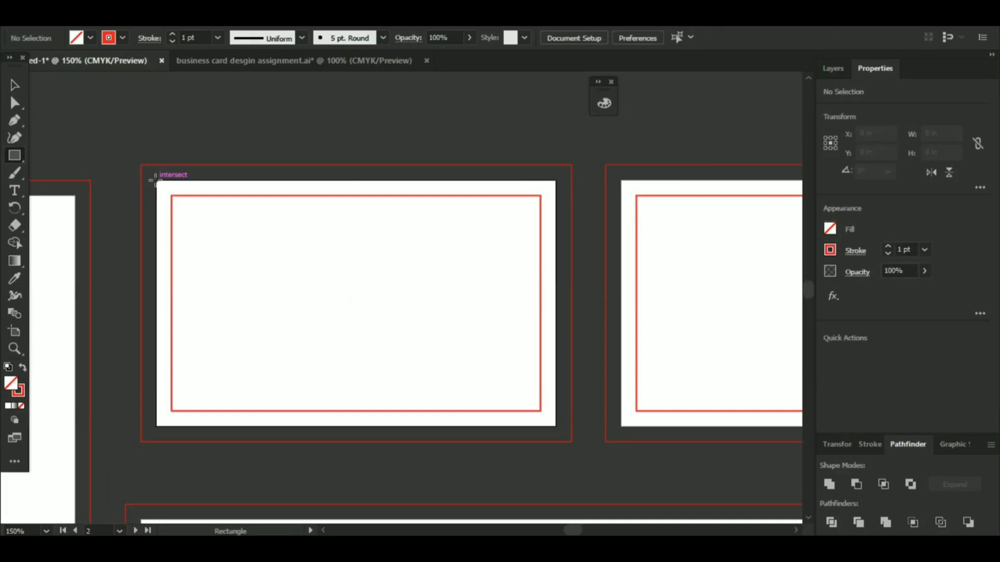
drag(156, 181, 226, 243)
key(ctrl+z)
drag(139, 165, 570, 442)
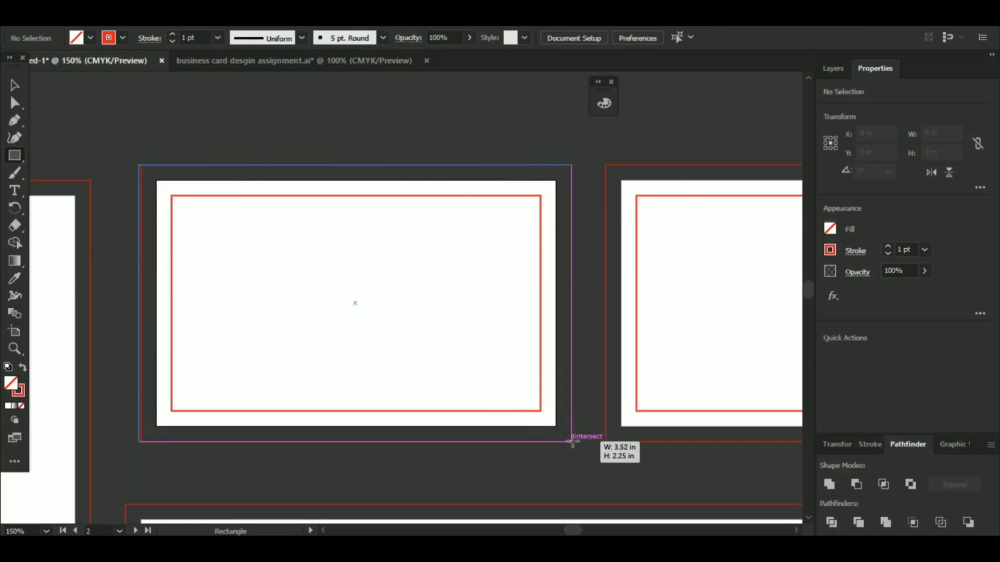
drag(138, 304, 138, 304)
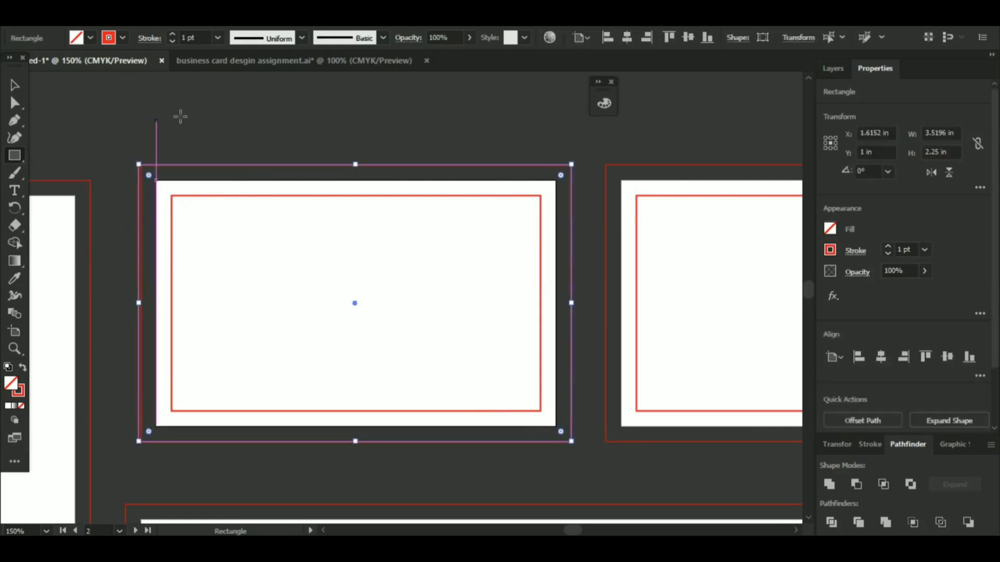
Fill the red-stroked bleed rectangle on the first card artboard with near-black 020000.
double_click(10, 385)
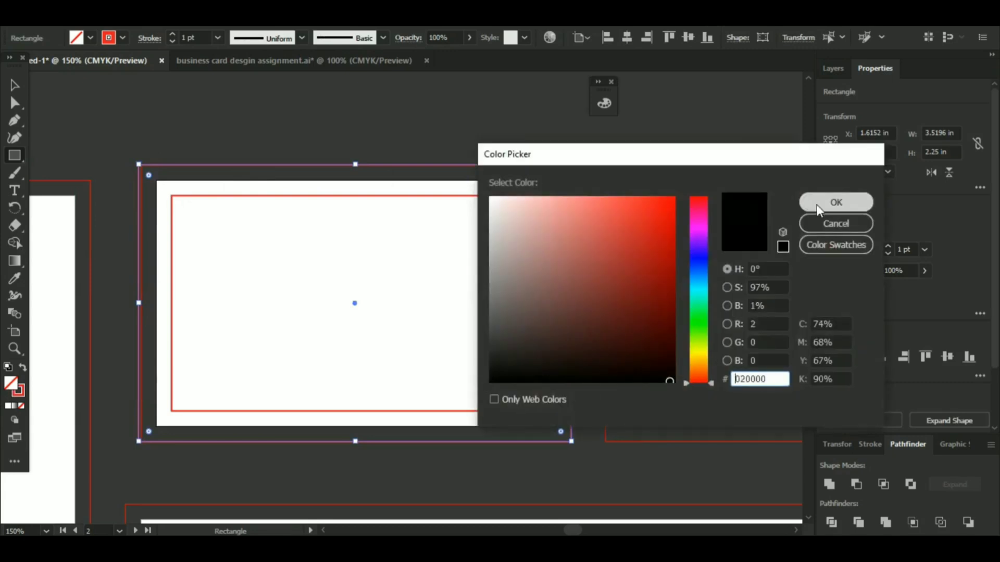
click(829, 203)
click(14, 86)
click(112, 92)
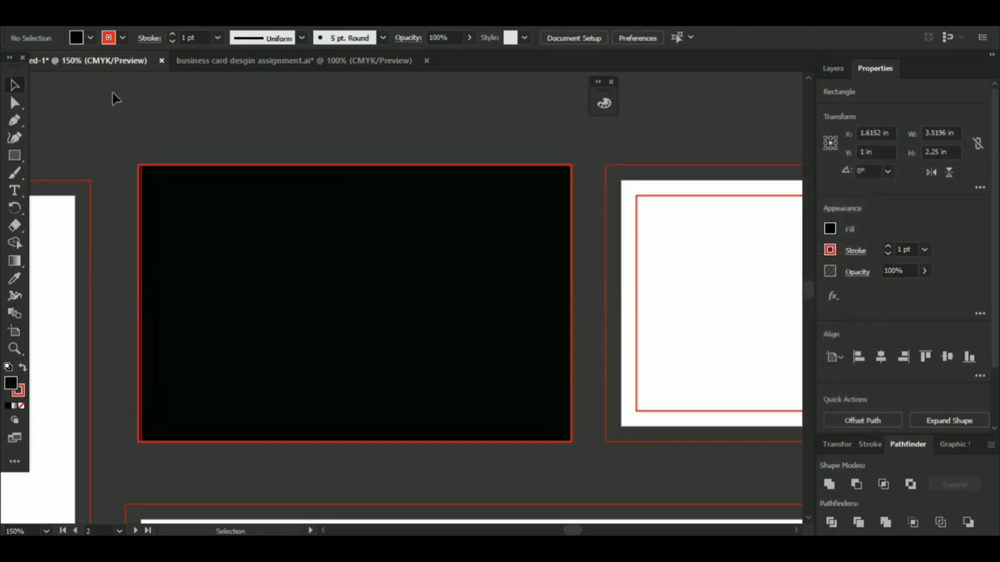
Narrow the black rectangle to 3.5 in by snapping its left edge to the bleed line, and send it behind the inset rectangle.
click(217, 335)
drag(138, 303, 142, 303)
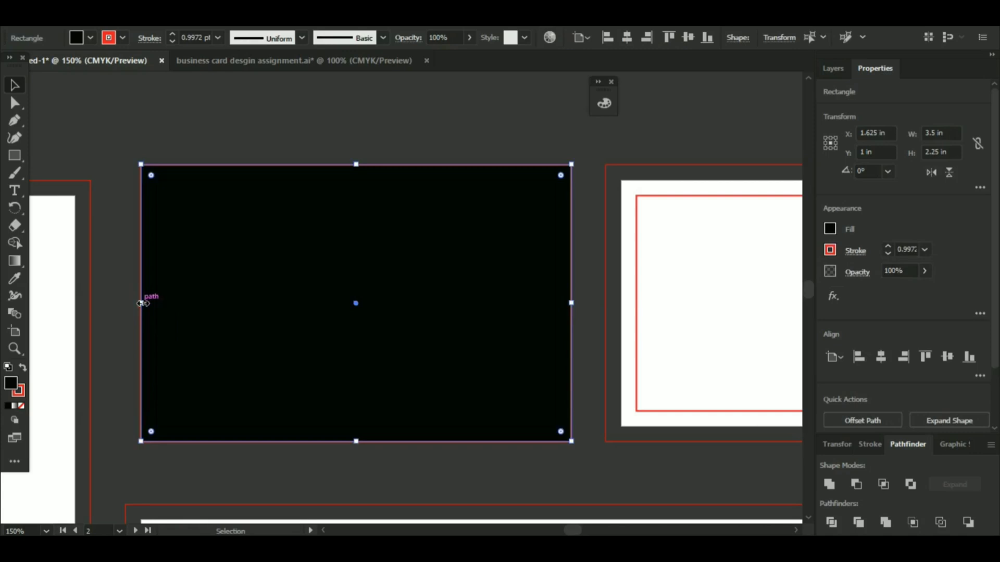
right_click(228, 229)
mouse_move(268, 460)
click(417, 508)
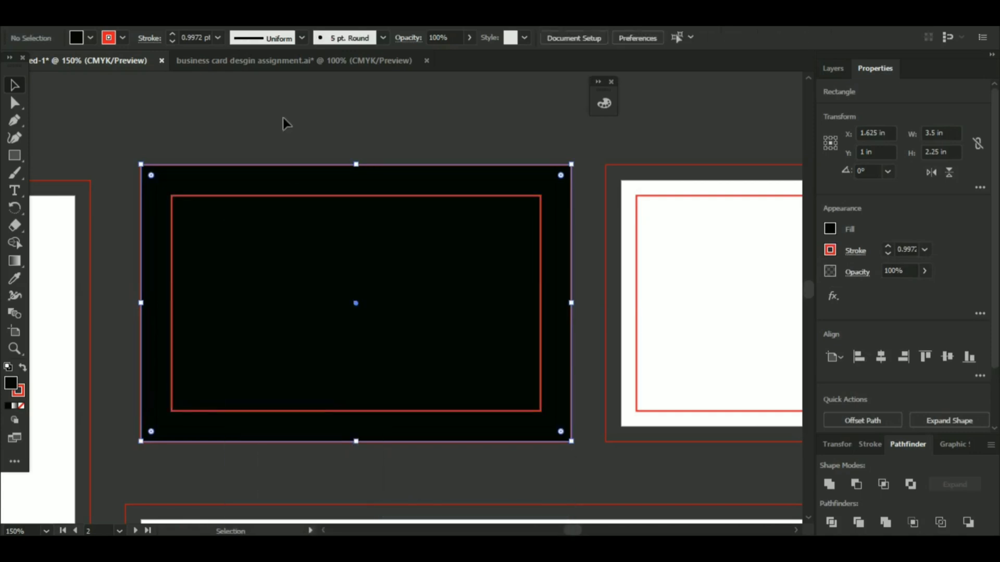
click(283, 124)
Draw a hexagon about 2.16 by 1.87 in overlapping the first card's left edge, centred vertically on the card.
drag(374, 284, 316, 280)
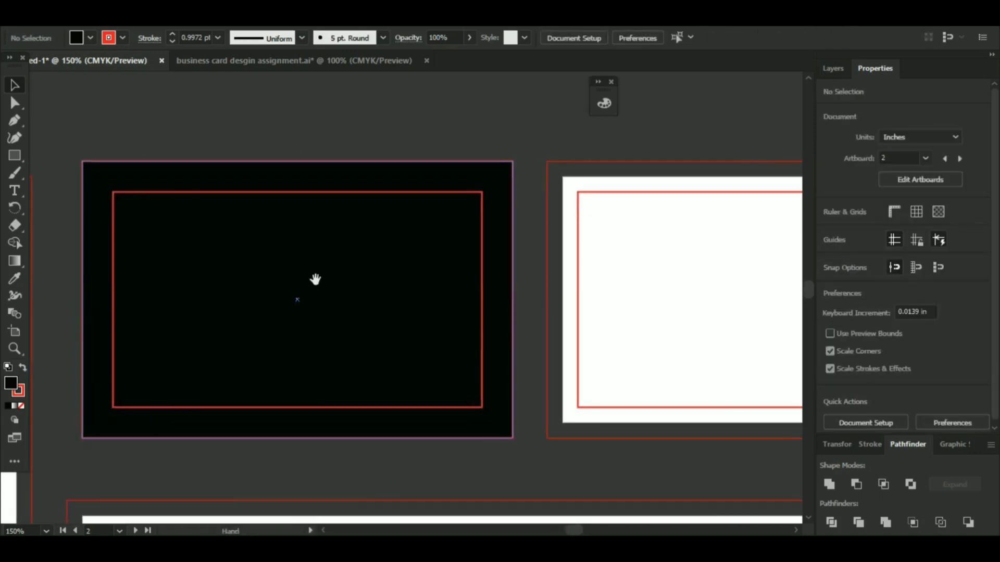
drag(15, 152, 46, 192)
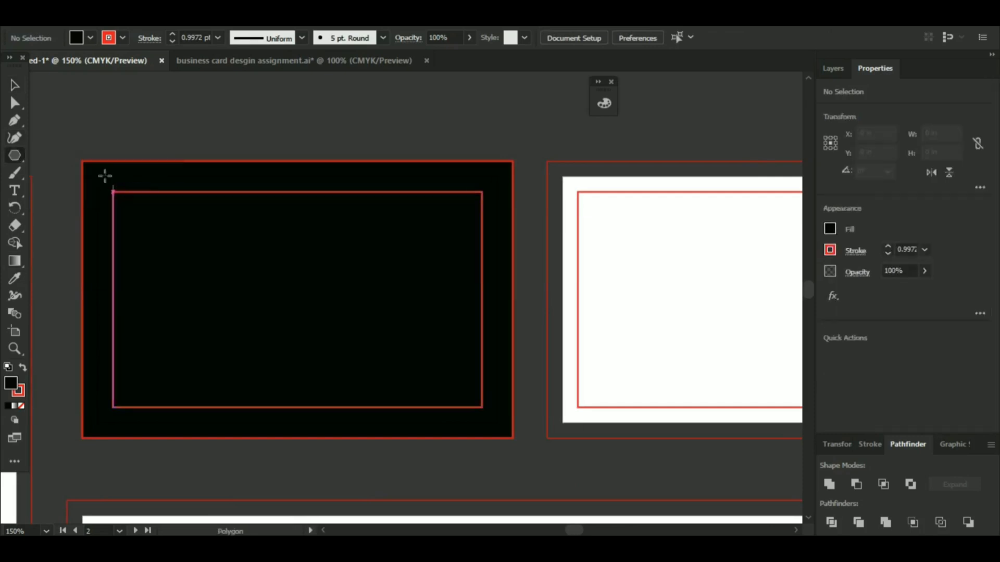
drag(107, 180, 169, 287)
click(15, 85)
drag(111, 197, 146, 322)
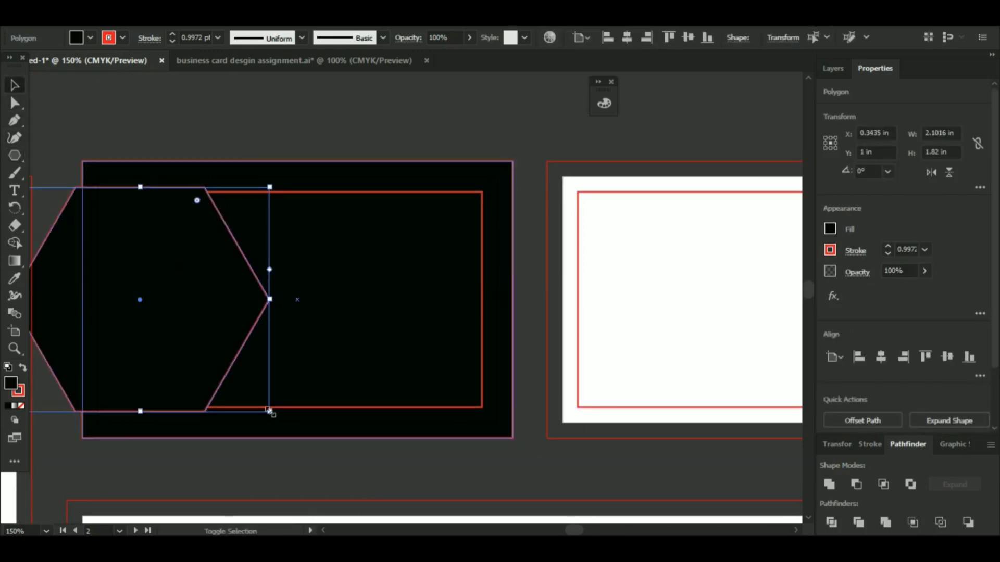
drag(269, 411, 276, 419)
drag(179, 326, 161, 312)
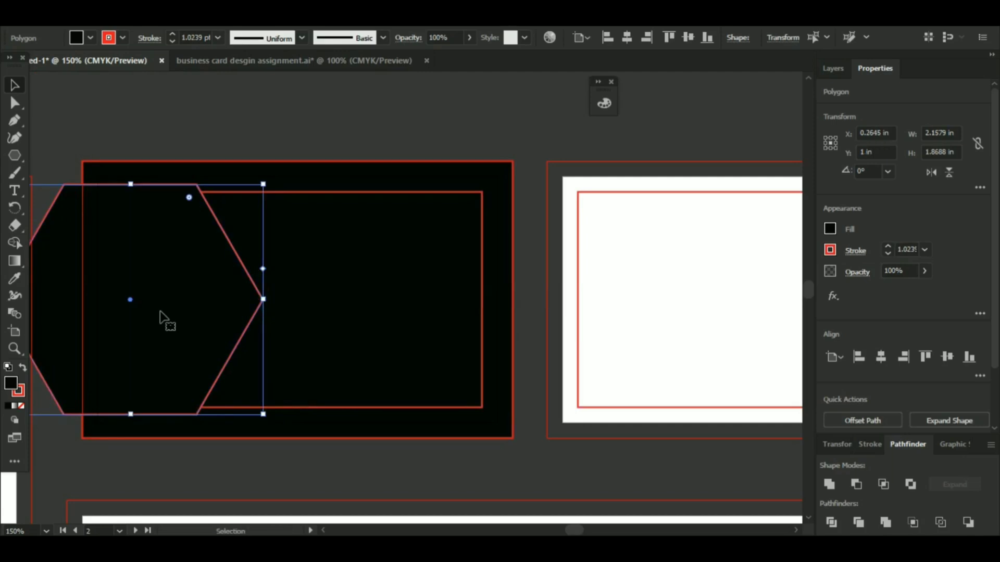
Remove the hexagon's stroke and fill it with the dark blue sampled from the colour square beside the second card.
click(19, 392)
click(22, 406)
click(12, 384)
key(space)
drag(375, 322, 109, 305)
drag(301, 304, 216, 341)
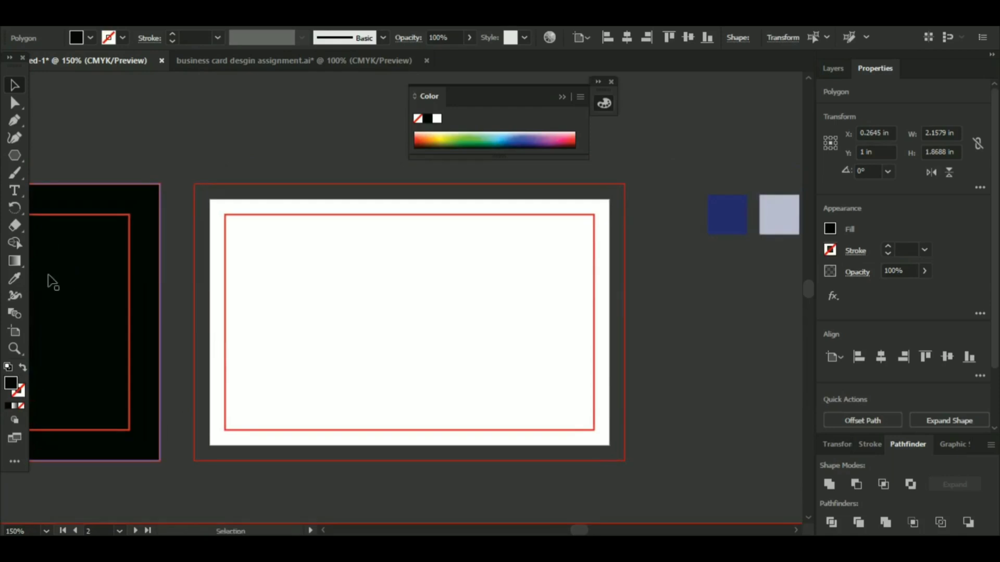
key(i)
click(731, 214)
drag(444, 270, 778, 226)
drag(377, 282, 297, 290)
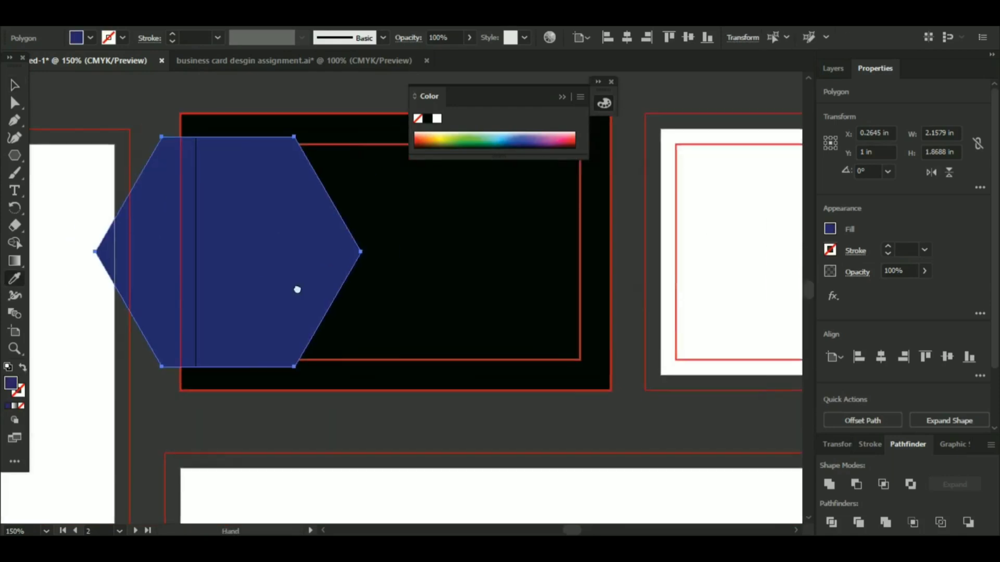
Move the blue hexagon slightly further out over the first card's left edge.
click(17, 86)
drag(249, 262, 239, 267)
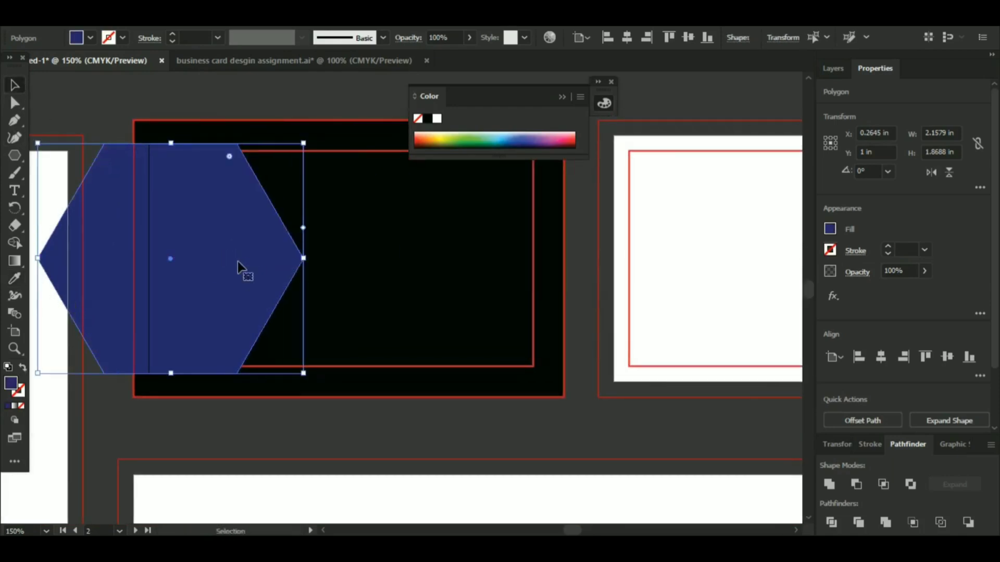
click(308, 92)
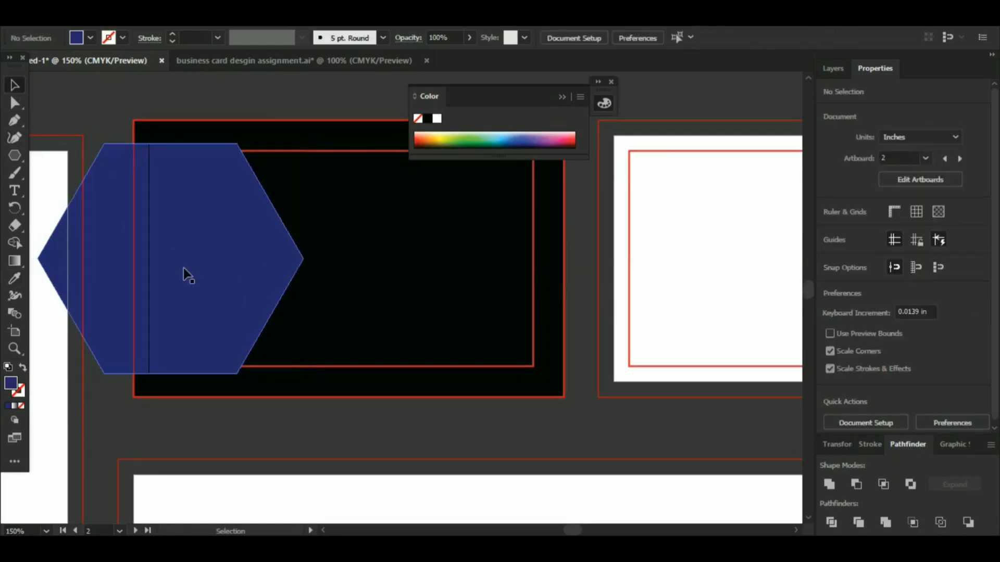
Apply an Inner Glow to the blue hexagon in Screen mode with colour 4B62AA, 75% opacity, 0.0694 in blur and Edge origin.
click(226, 195)
click(221, 20)
mouse_move(242, 180)
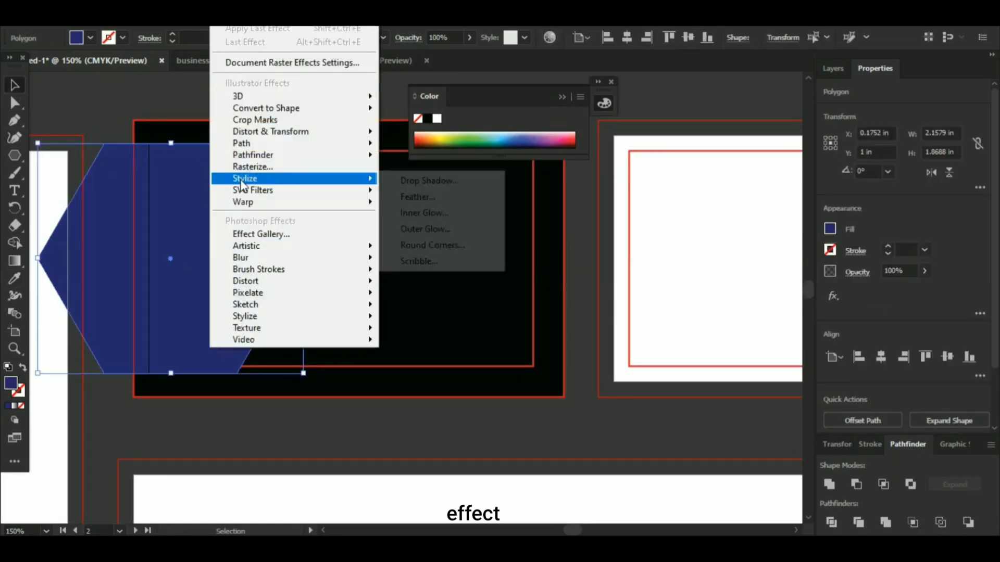
click(426, 212)
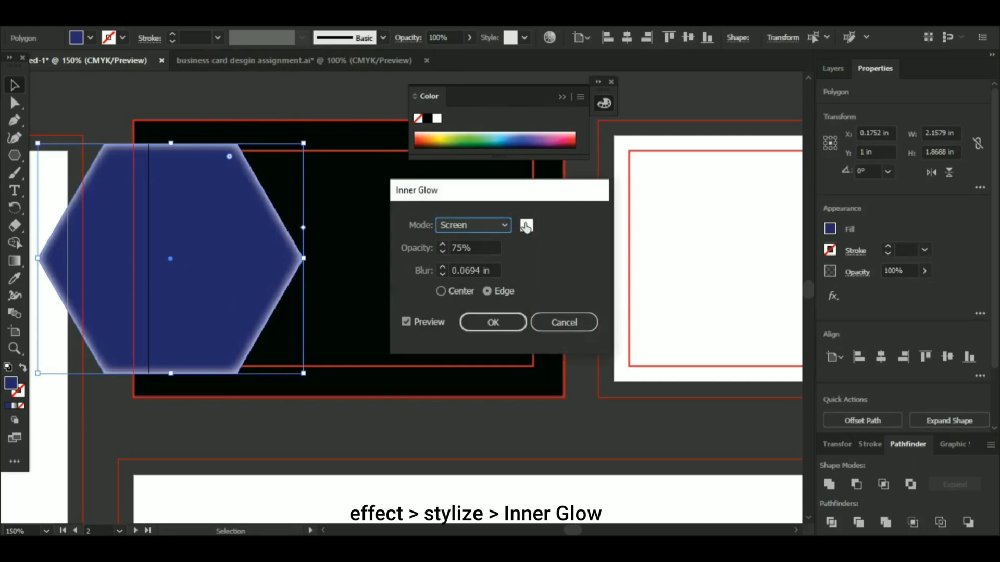
click(526, 226)
click(700, 266)
click(592, 259)
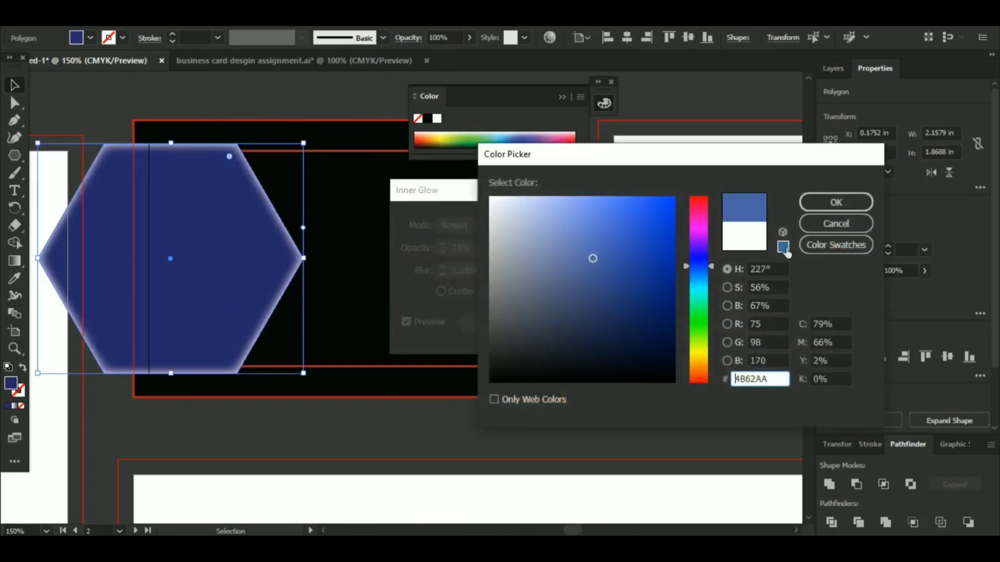
click(815, 204)
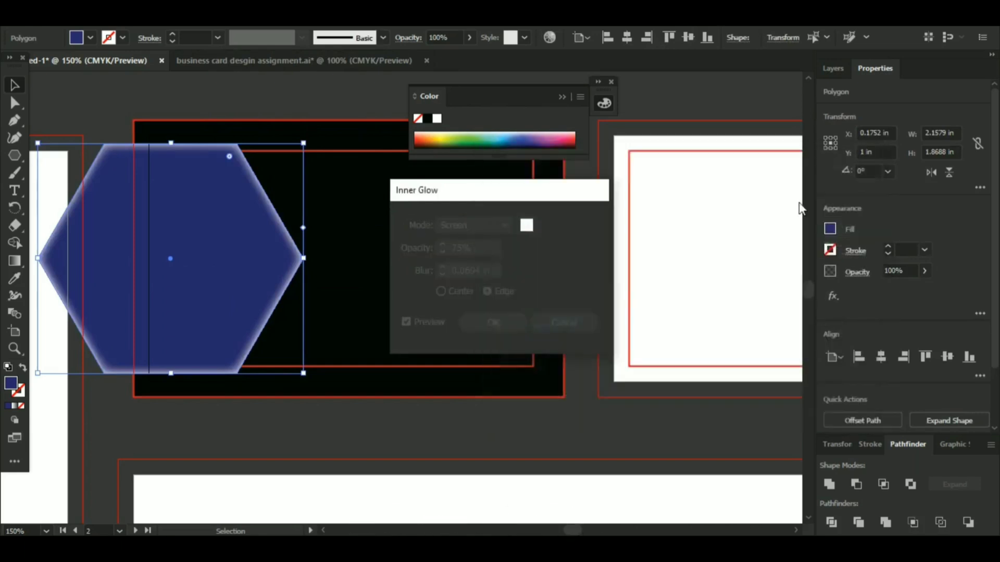
click(499, 323)
click(351, 417)
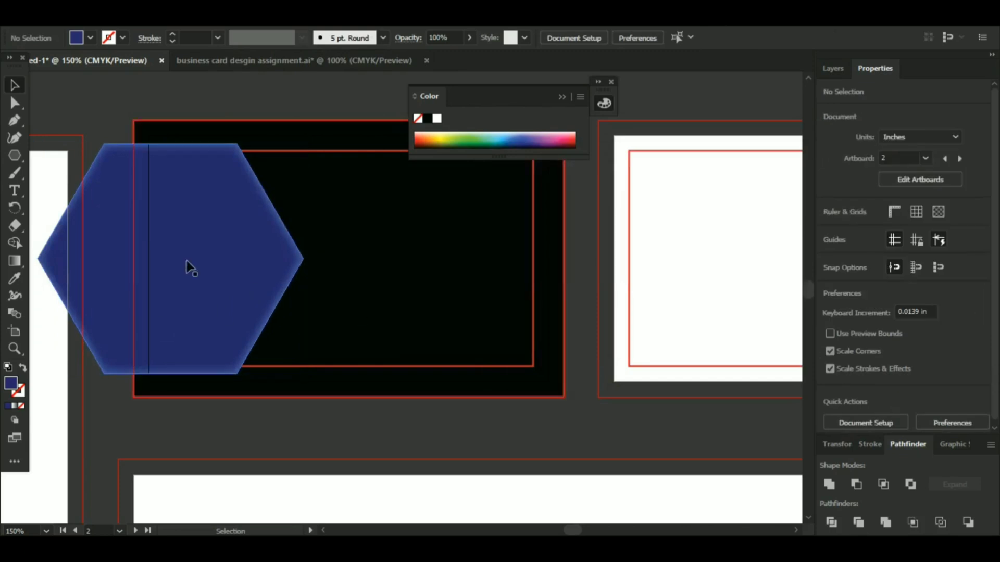
Copy the glowing hexagon to the card's lower middle and right edge, and fill the lower copy with the sampled pale lavender.
drag(189, 266, 600, 259)
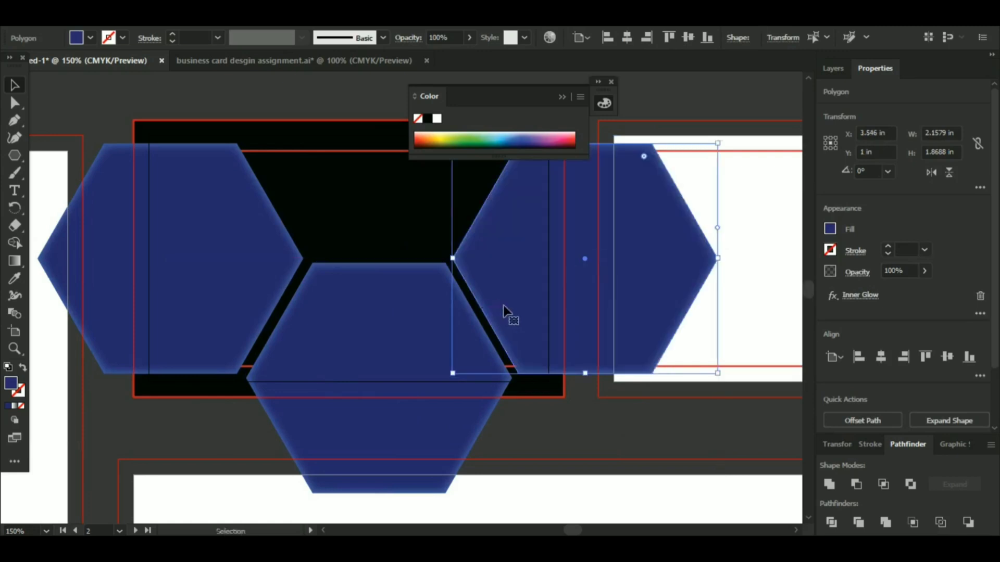
click(389, 412)
scroll(323, 429, right, 5)
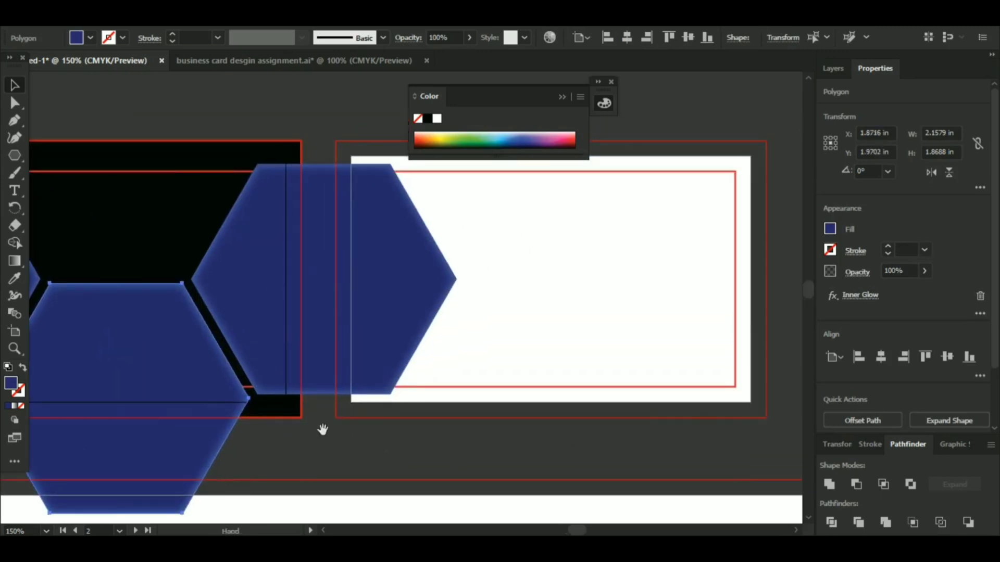
key(i)
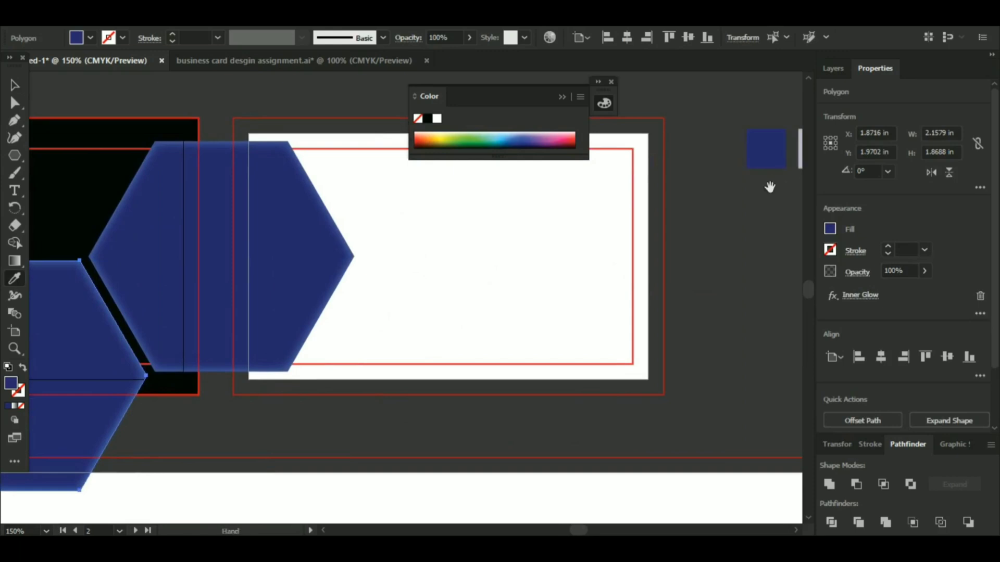
drag(770, 187, 728, 187)
click(785, 156)
drag(104, 365, 490, 331)
key(v)
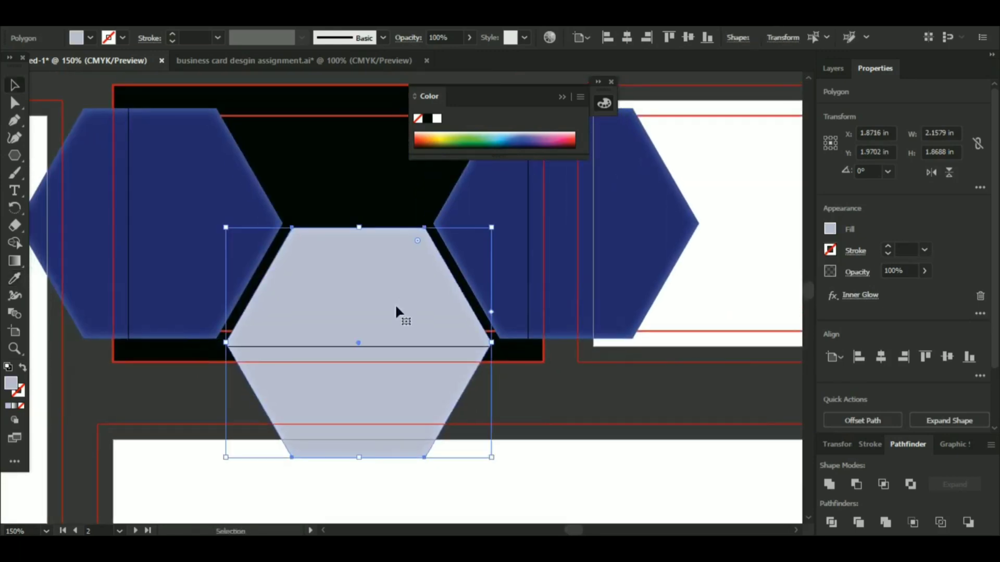
click(526, 384)
click(328, 304)
click(223, 19)
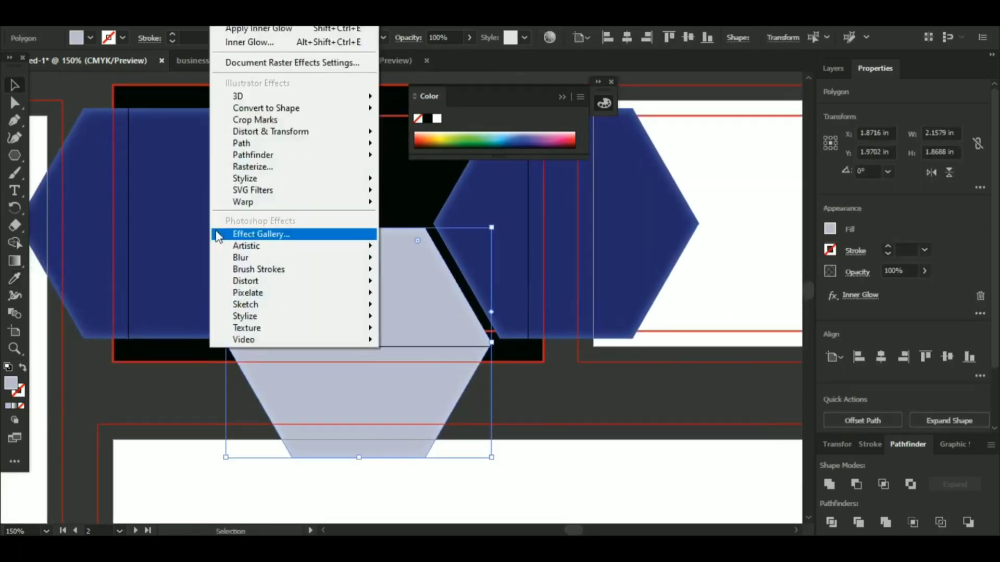
mouse_move(242, 178)
click(474, 225)
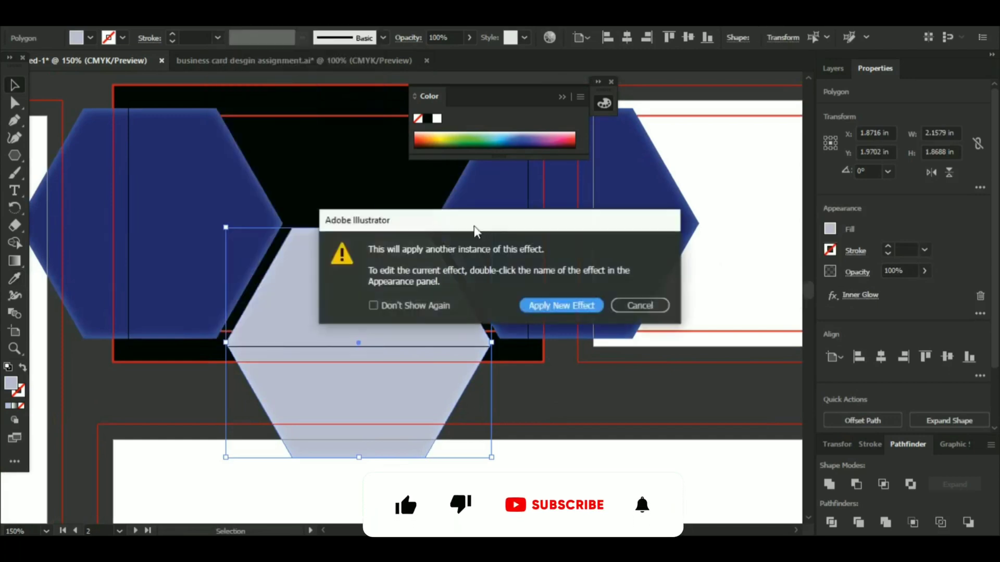
click(640, 306)
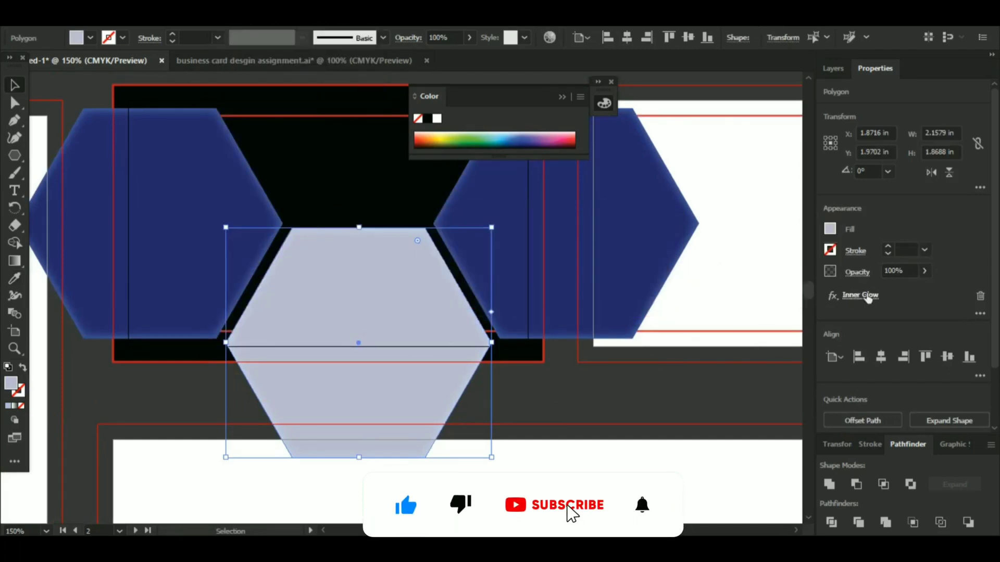
Change the lavender hexagon's existing Inner Glow colour to light blue B3C5F4.
click(861, 295)
click(527, 224)
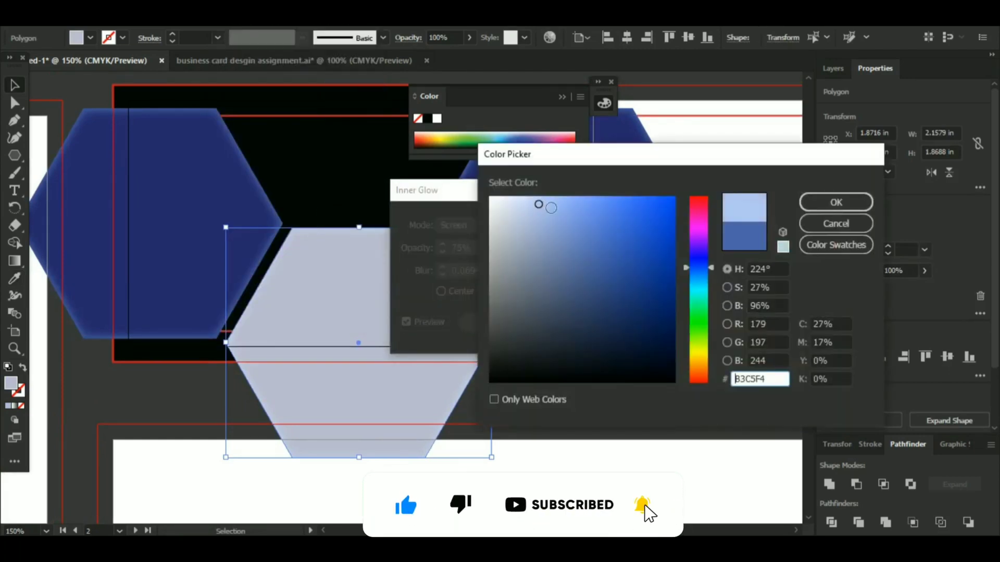
click(828, 203)
click(511, 324)
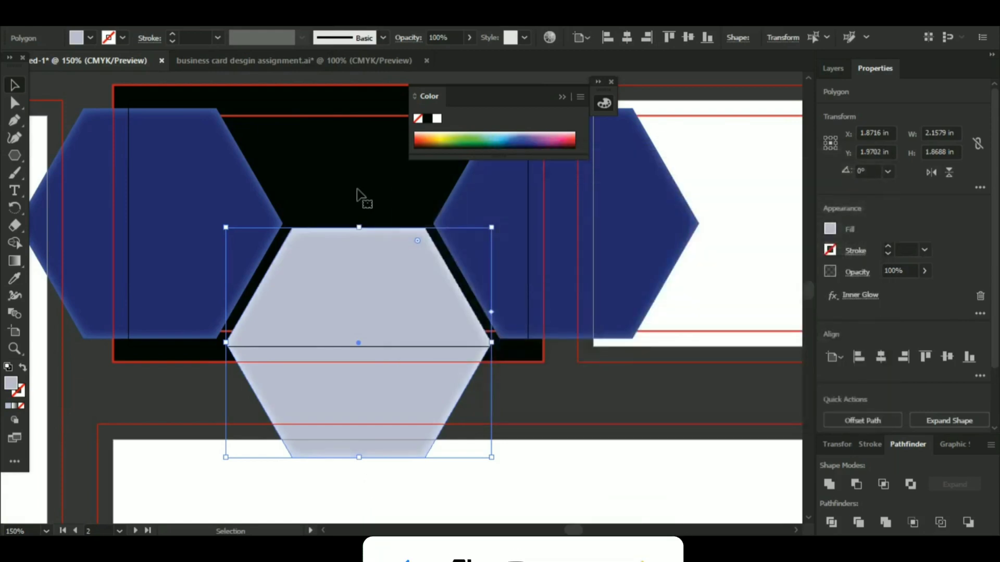
Use the Shape Builder tool on the first card's artwork to delete the three hexagon parts that extend beyond the bleed rectangle.
click(359, 196)
drag(406, 331, 194, 381)
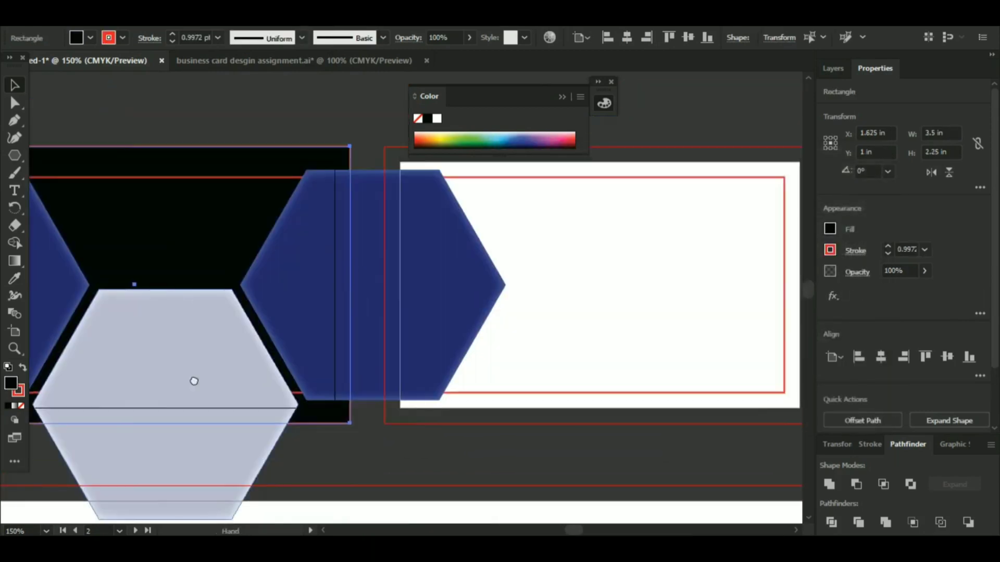
drag(192, 293, 397, 307)
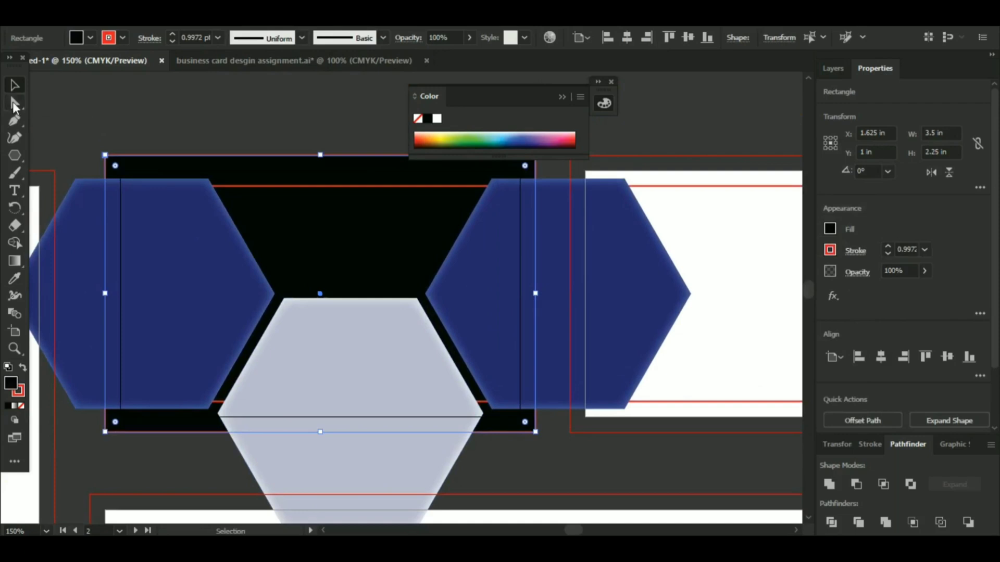
mouse_move(99, 116)
mouse_down()
mouse_move(658, 525)
mouse_move(555, 421)
mouse_up()
click(15, 243)
alt+click(89, 289)
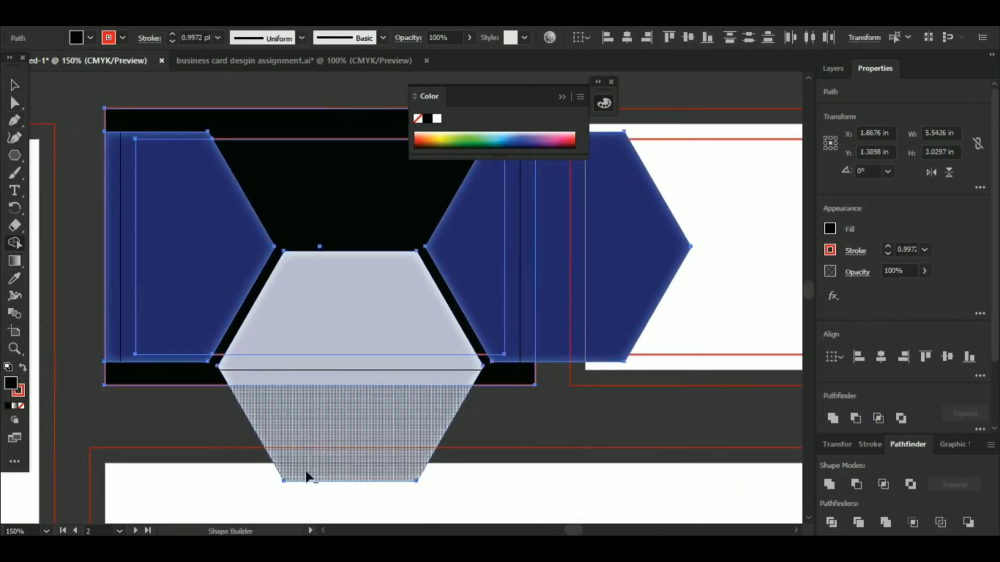
alt+click(307, 476)
alt+click(685, 308)
click(15, 84)
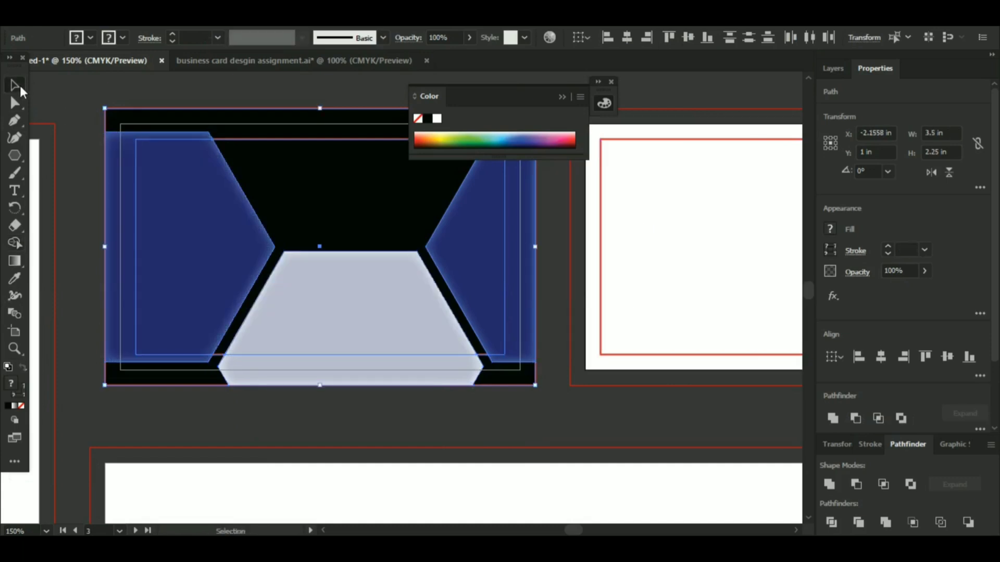
click(62, 101)
scroll(313, 283, right, 1)
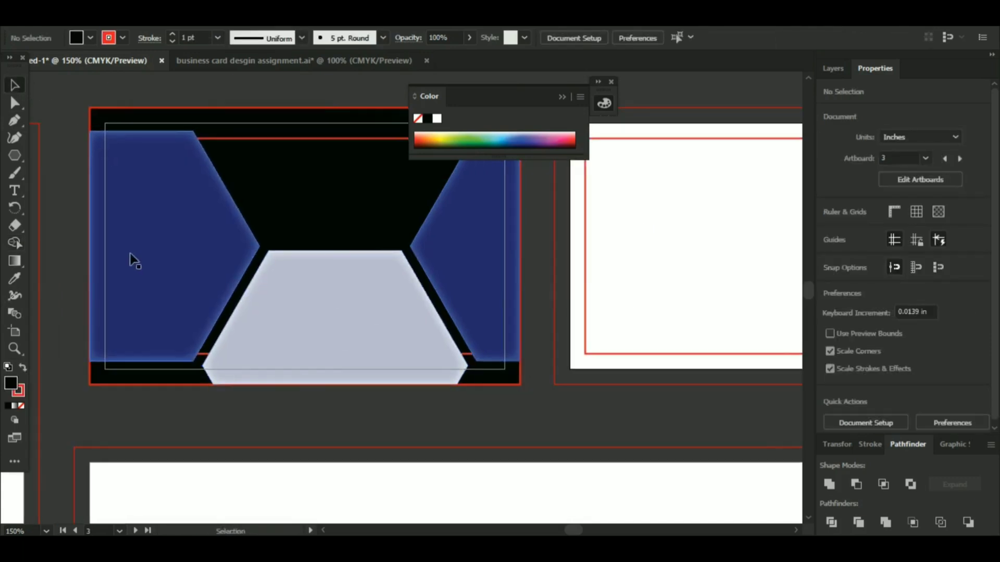
drag(56, 91, 480, 395)
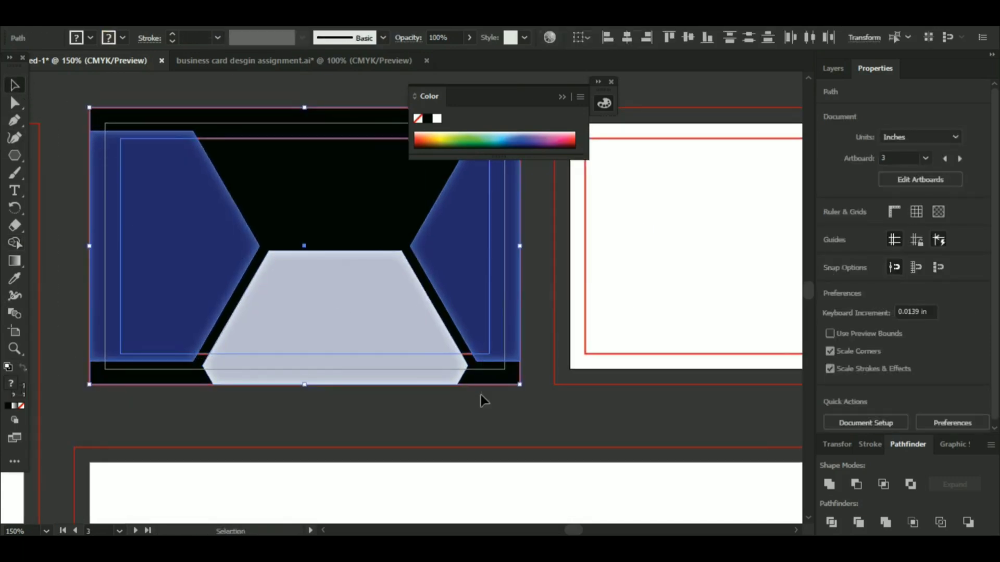
click(55, 87)
Copy the first card's black background rectangle onto the second card artboard, aligned with its bleed boundary.
key(space)
drag(300, 244, 234, 248)
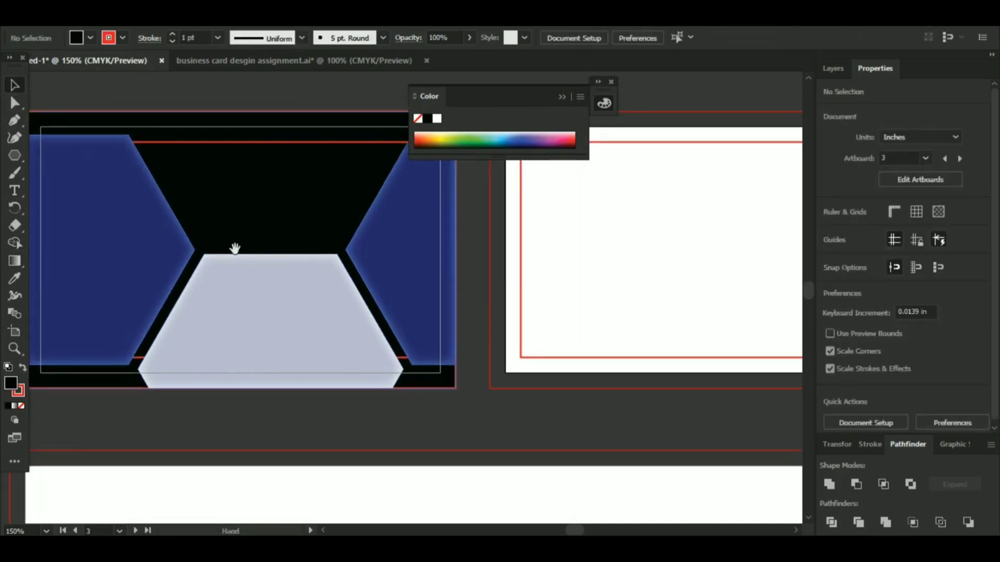
drag(252, 308, 93, 306)
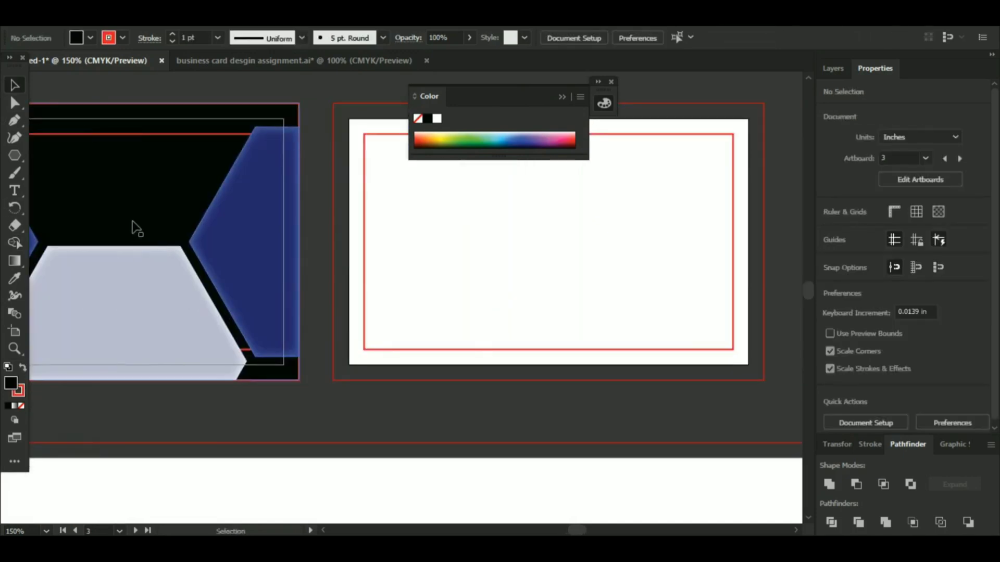
drag(137, 226, 596, 223)
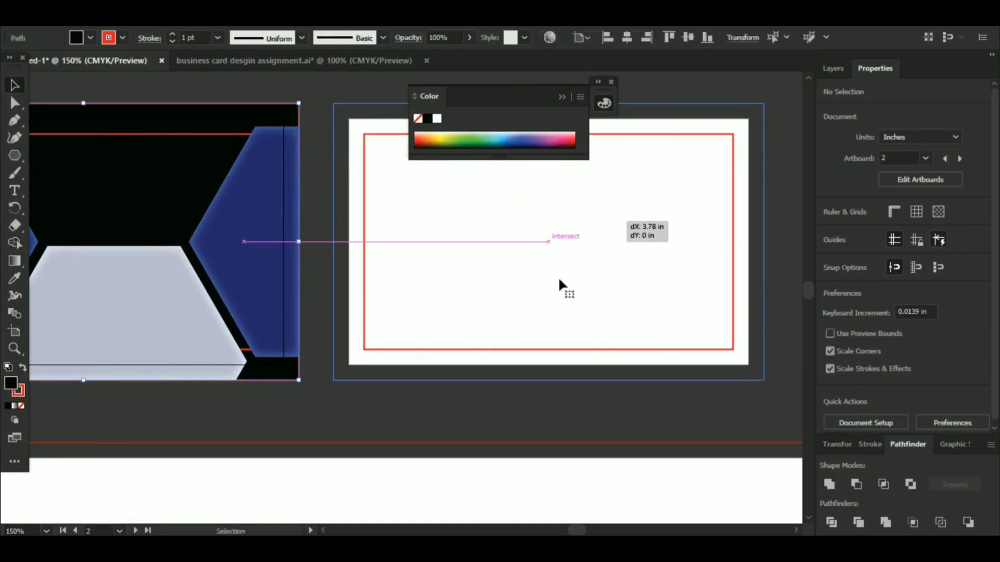
Reflect a copy of the first card's left blue hexagon about the vertical axis and place it at the second card's right edge.
click(545, 408)
scroll(156, 178, left, 3)
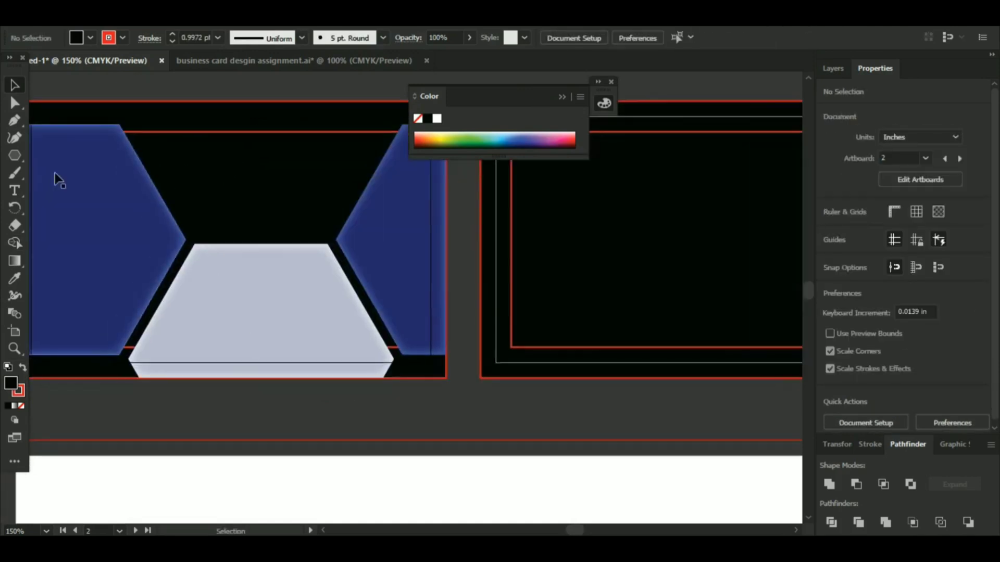
click(56, 179)
right_click(93, 188)
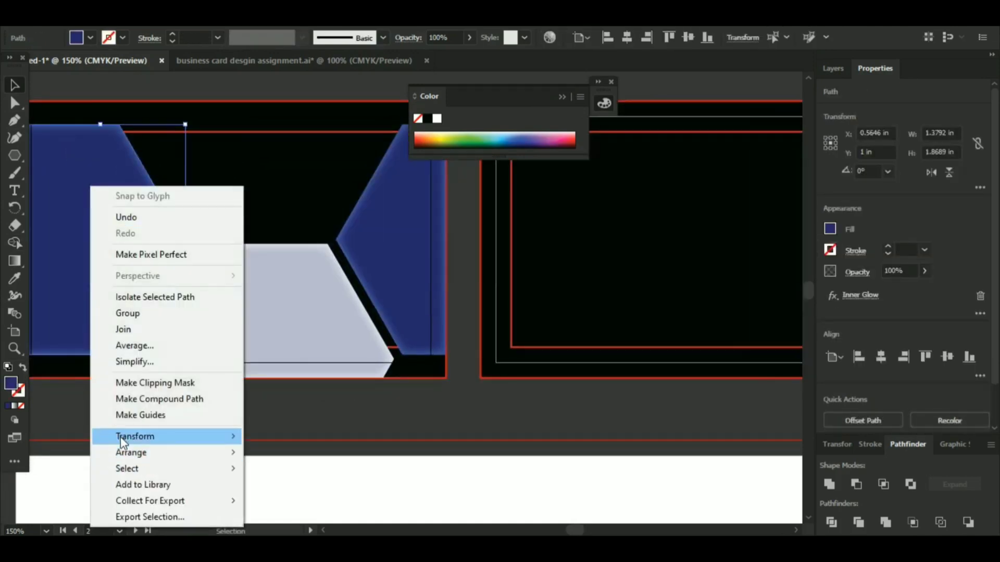
click(281, 361)
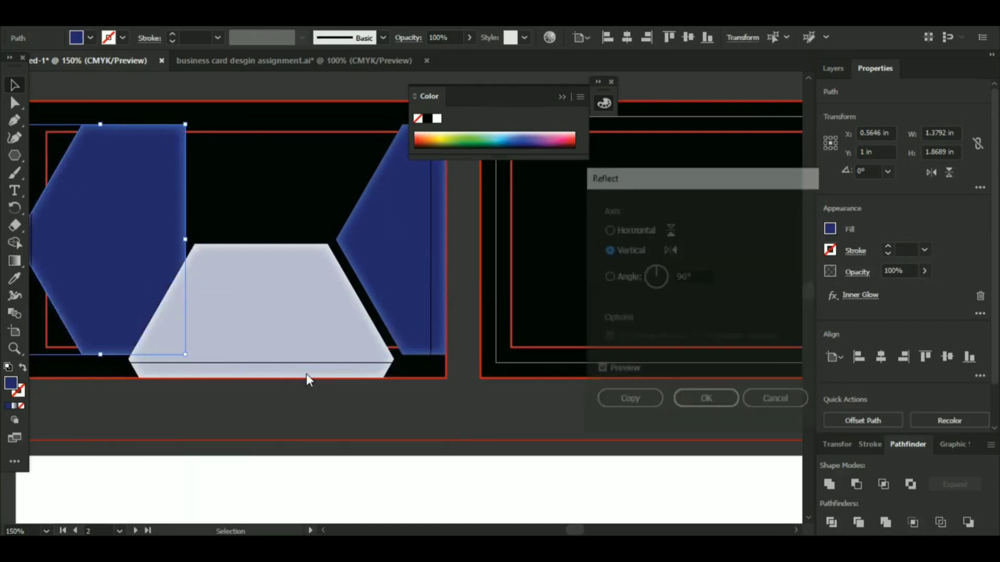
click(628, 401)
drag(264, 252, 581, 260)
drag(597, 261, 620, 261)
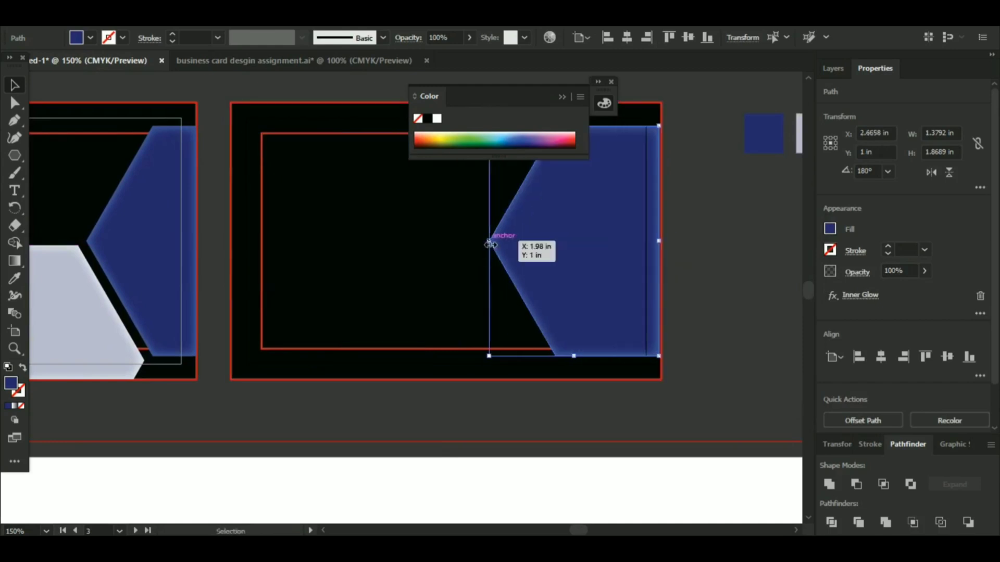
click(366, 411)
Copy the first card's lavender hexagon onto the second card's lower left, overlapping its left bleed edge.
drag(366, 410, 451, 397)
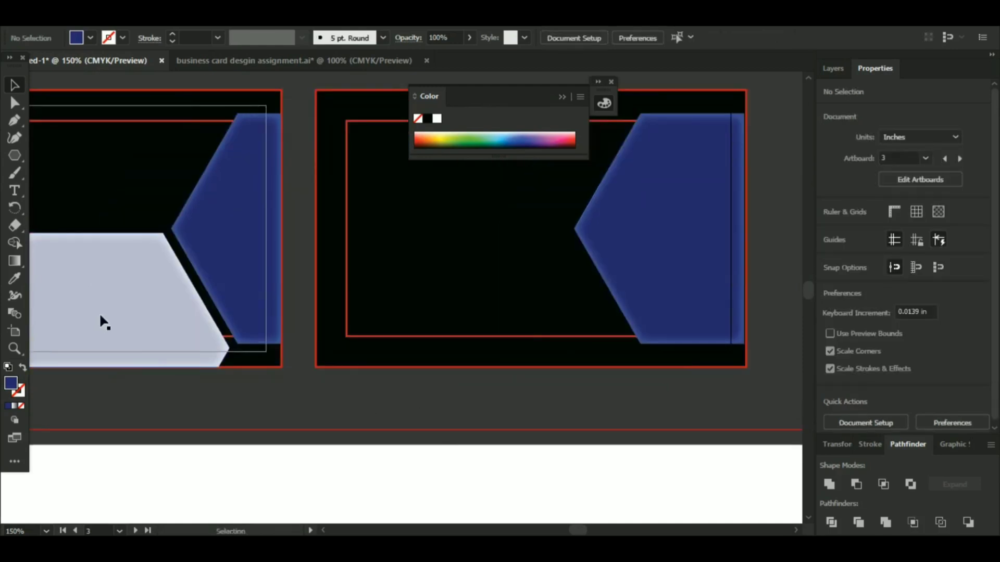
drag(102, 320, 361, 316)
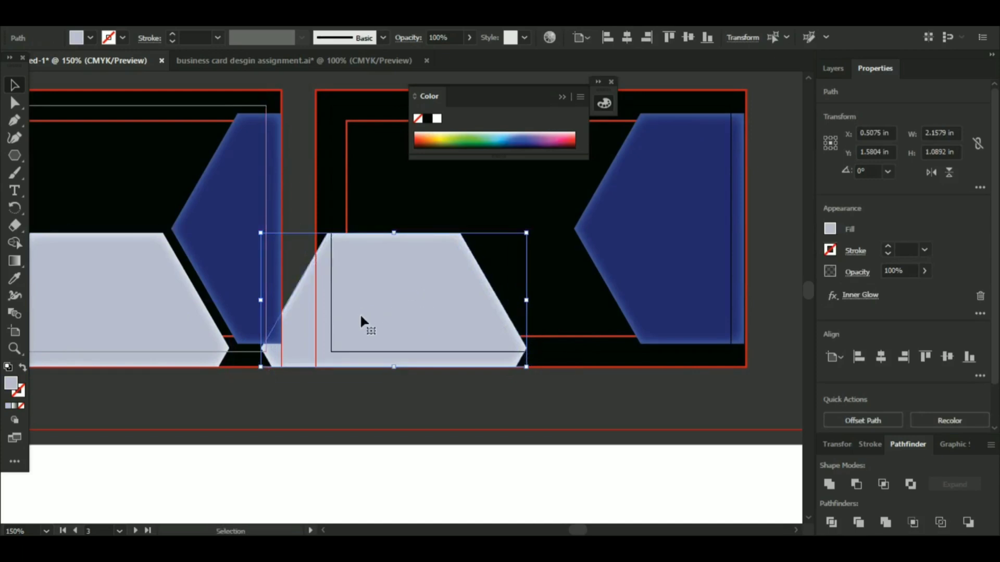
click(542, 386)
Use the Shape Builder tool to delete the part of the second card's lavender hexagon that extends beyond the bleed rectangle.
drag(297, 127, 546, 397)
click(15, 243)
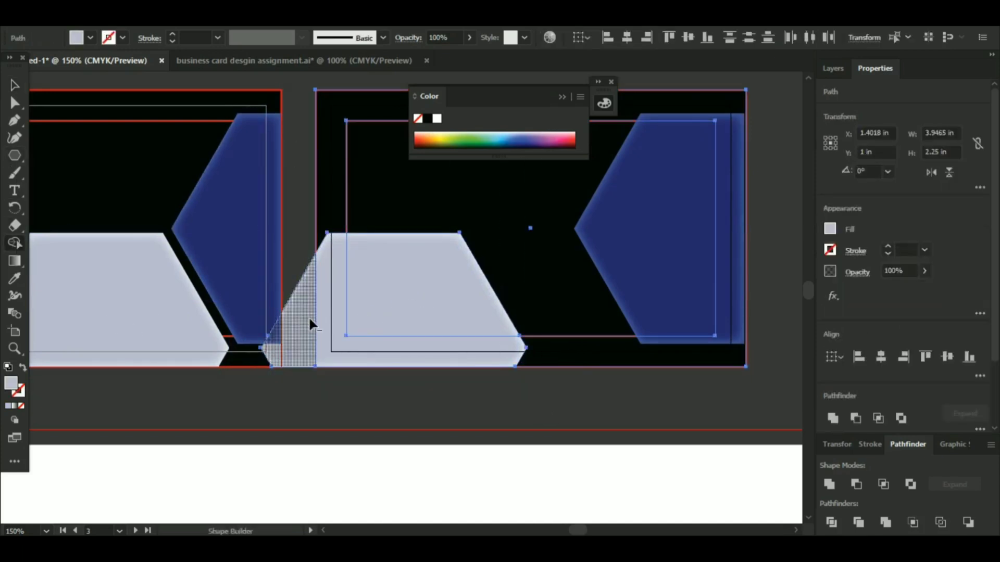
alt+click(311, 323)
click(16, 89)
click(289, 180)
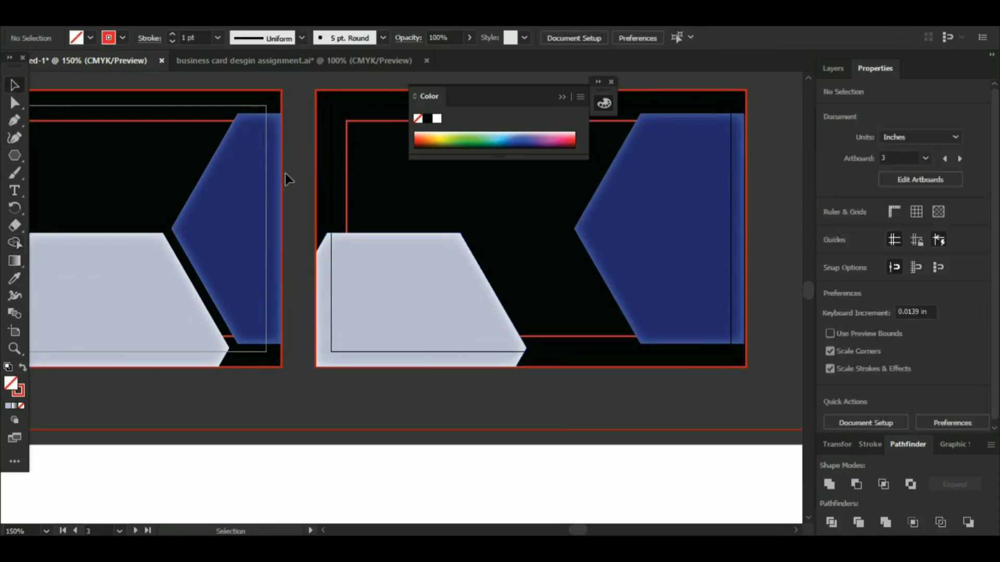
Place the white Future logo in the black area above the lavender hexagon on the first card.
drag(307, 208, 431, 413)
click(310, 382)
drag(311, 383, 385, 411)
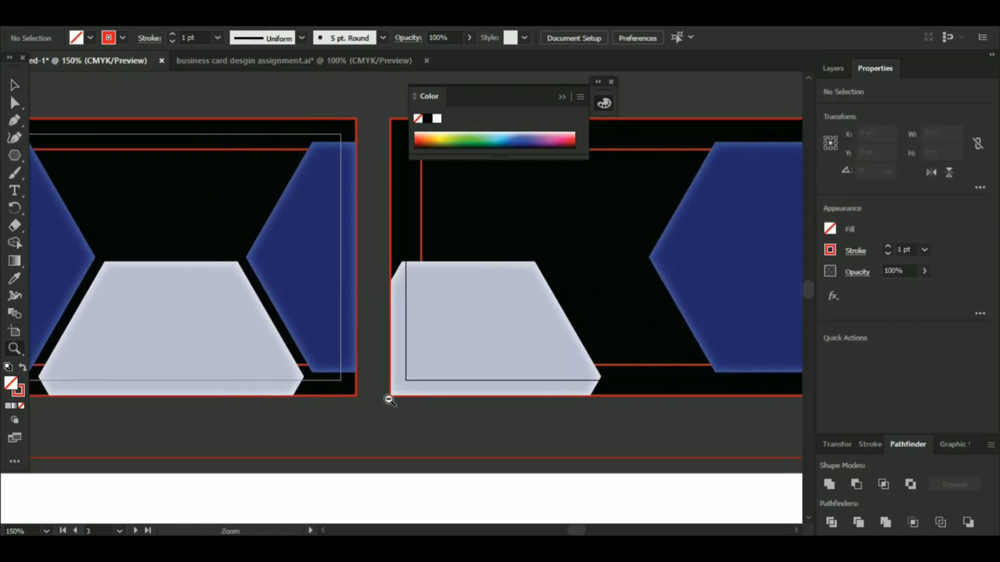
key(z)
alt+click(376, 349)
drag(340, 308, 345, 334)
key(v)
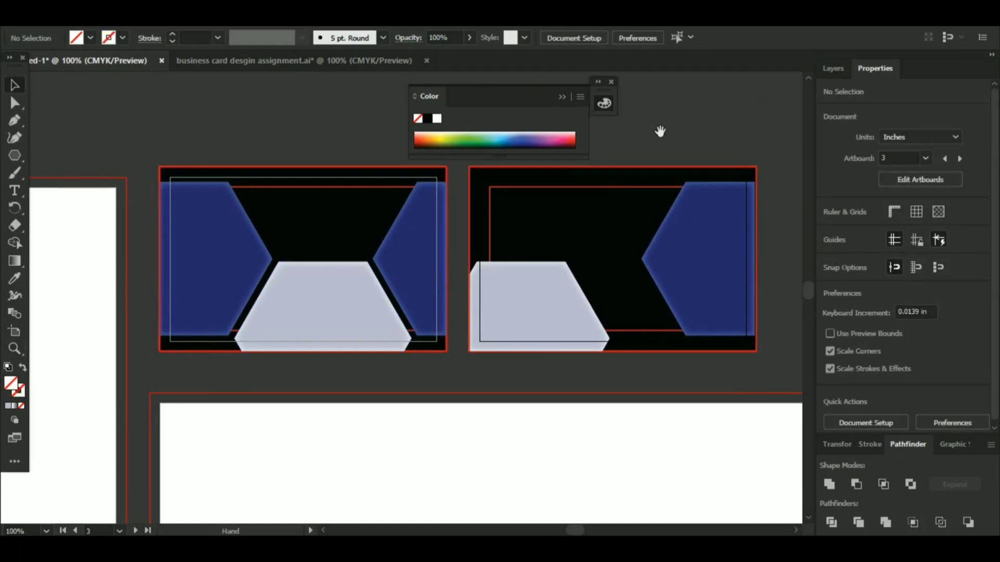
drag(660, 132, 552, 128)
drag(584, 227, 354, 215)
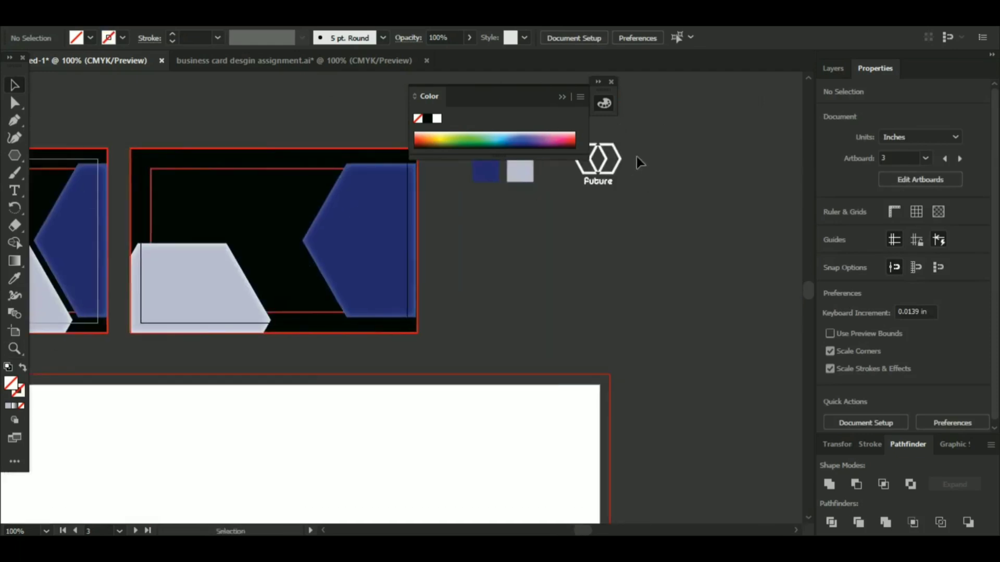
drag(617, 177, 480, 228)
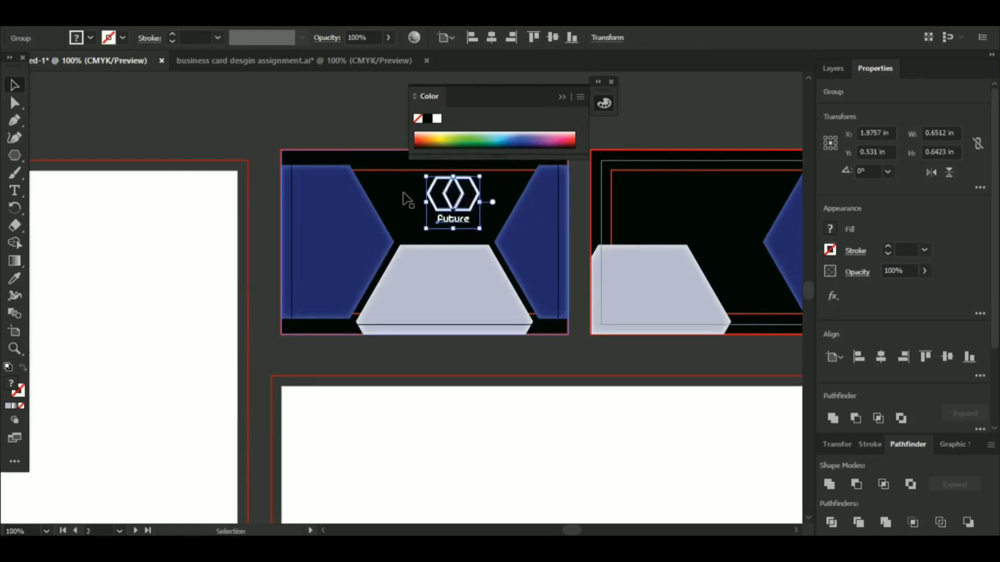
Nudge the logo on the first card four increments left and three increments up.
key(Left)
key(Left)
key(Left)
key(Left)
key(Up)
key(Up)
key(Up)
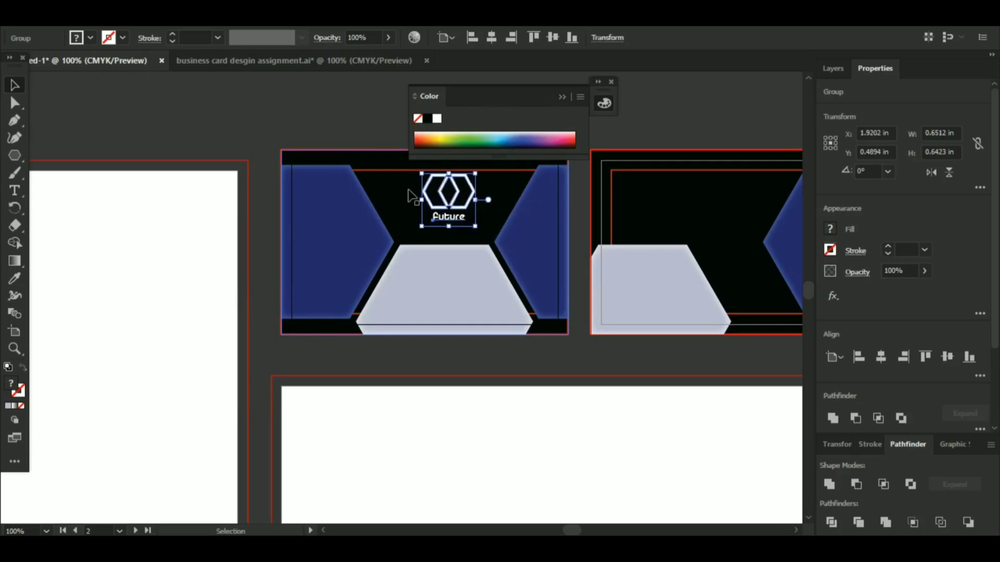
click(330, 107)
Add the text "future tech" on the first card's left blue hexagon and set it in All Caps.
key(t)
drag(315, 210, 315, 210)
key(BackSpace)
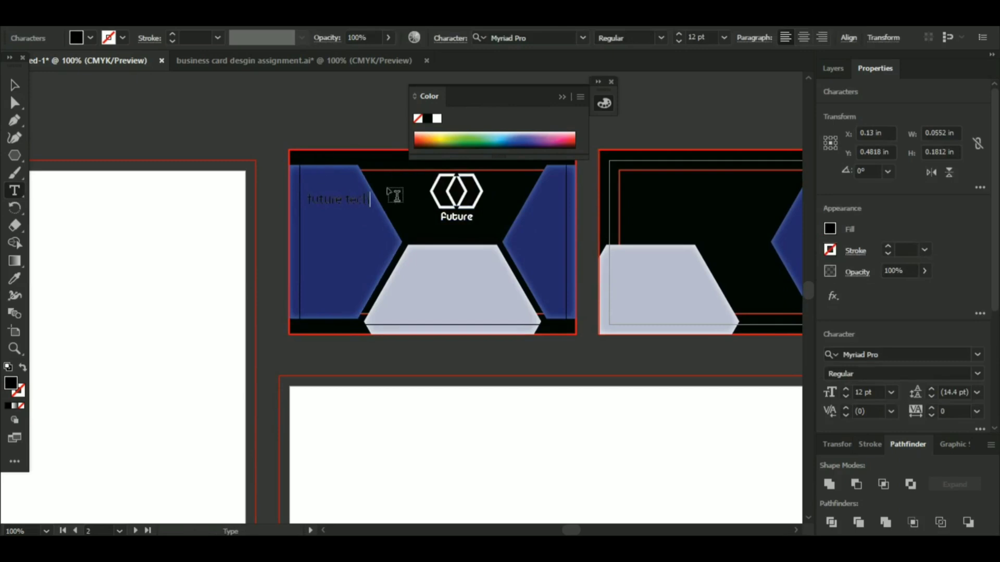
drag(370, 200, 282, 212)
key(ctrl+t)
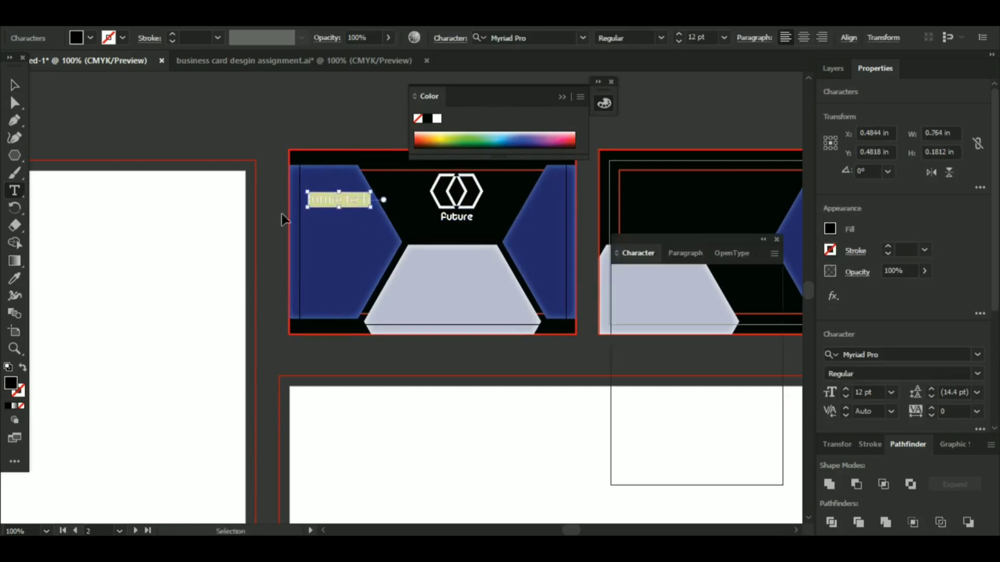
click(623, 403)
click(764, 239)
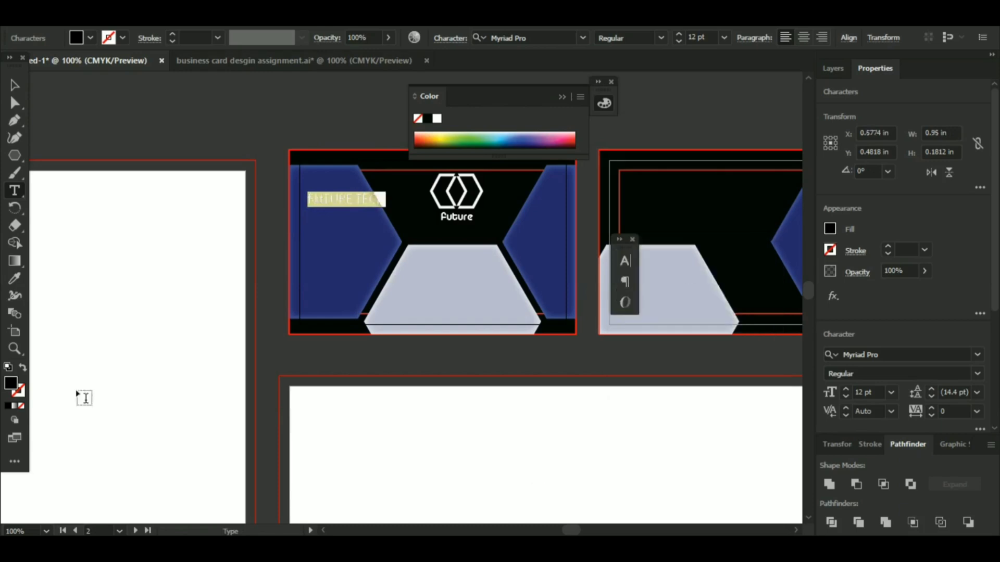
Fill the FUTURE TECH text with white FFFFFF and set its font to Arial Rounded MT Bold.
double_click(11, 384)
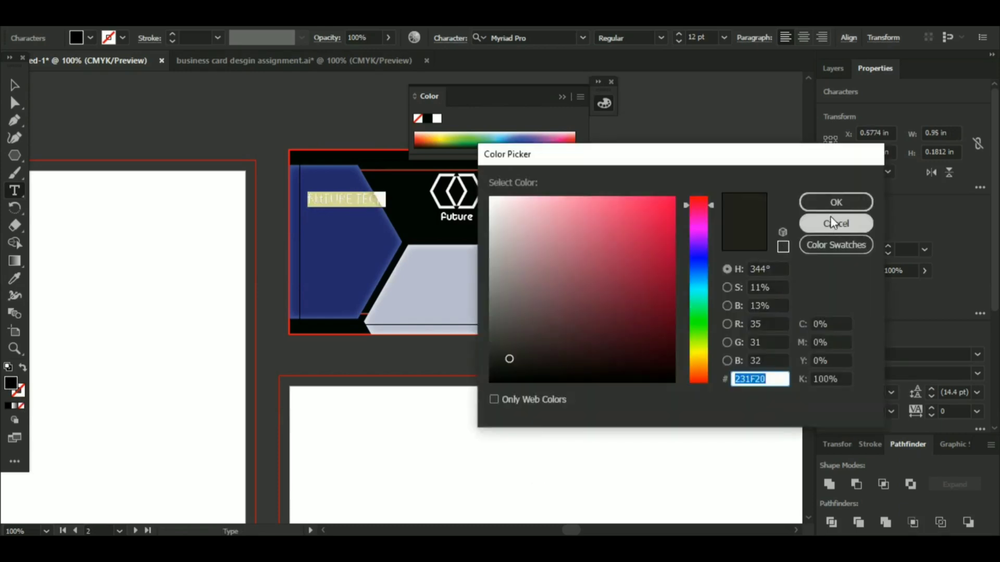
text(ffffff)
click(835, 202)
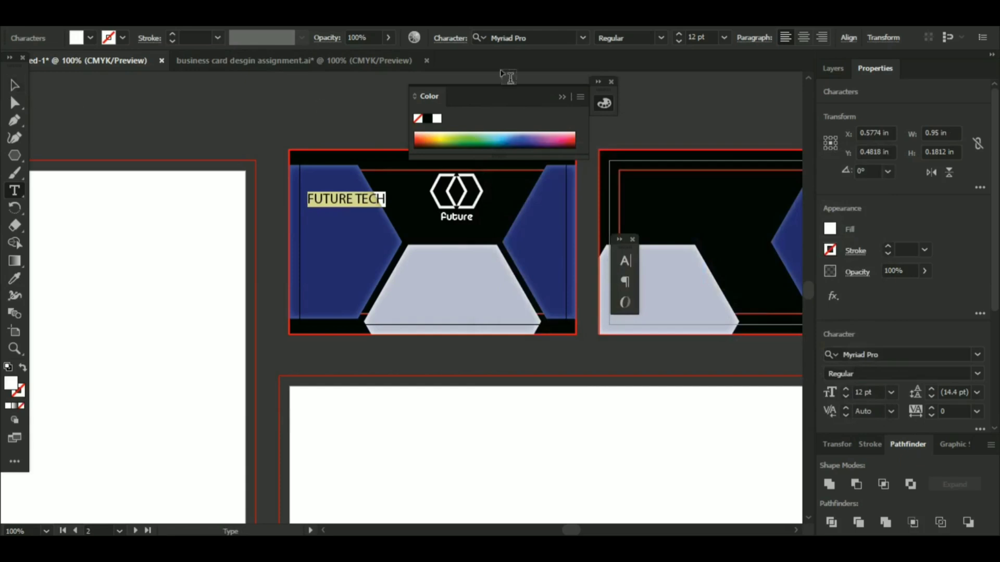
click(579, 39)
click(584, 39)
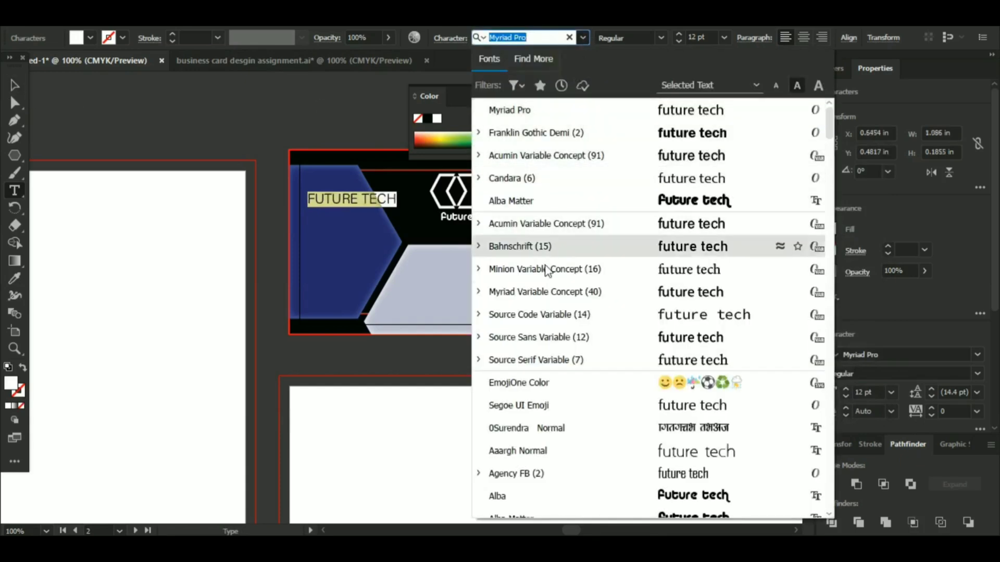
scroll(536, 333, down, 2)
scroll(536, 349, down, 2)
click(552, 408)
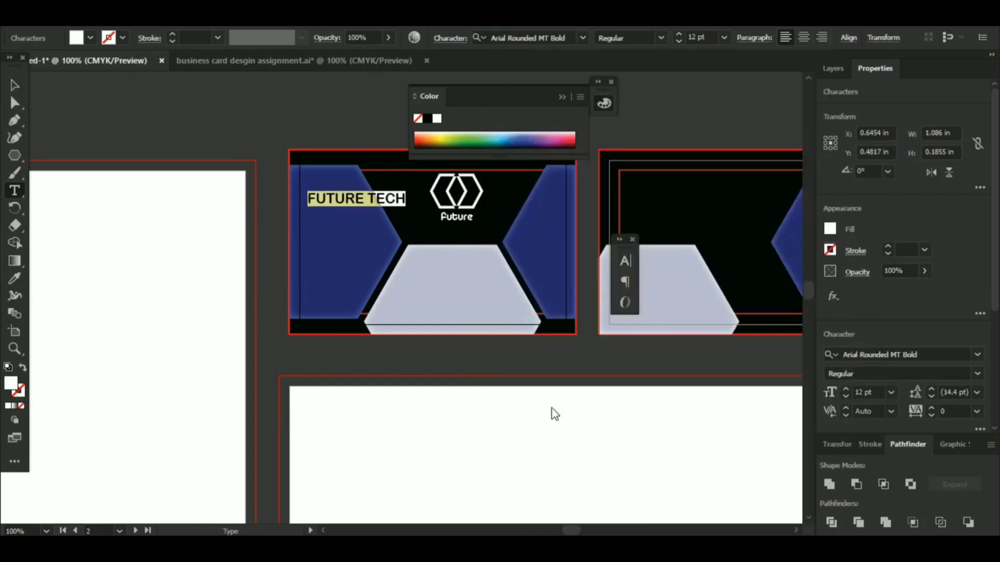
key(Escape)
Scale the FUTURE TECH text to about 8.24 pt and position it within the left blue hexagon, just inside the safe-area line.
drag(345, 200, 336, 211)
drag(397, 218, 335, 211)
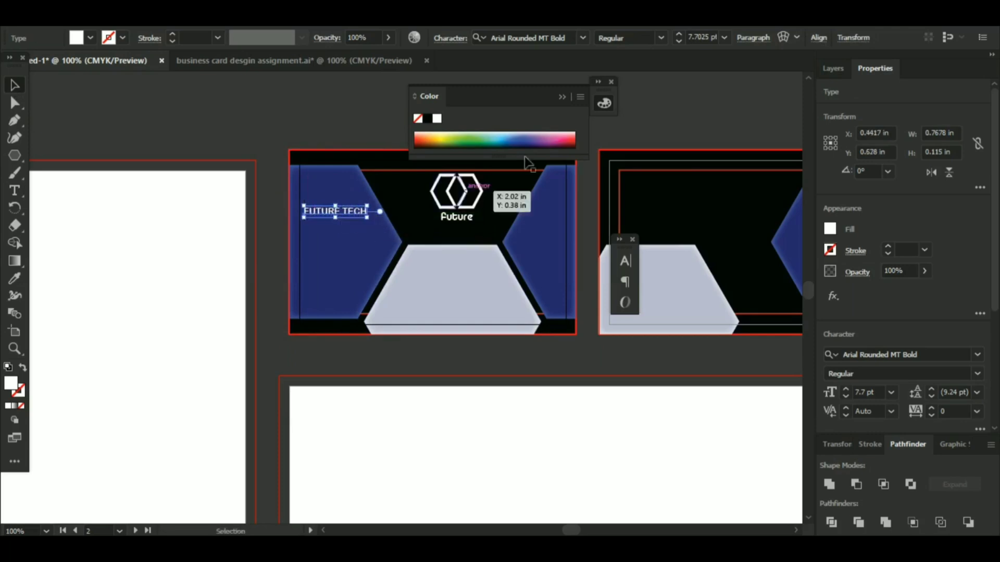
click(661, 38)
click(662, 38)
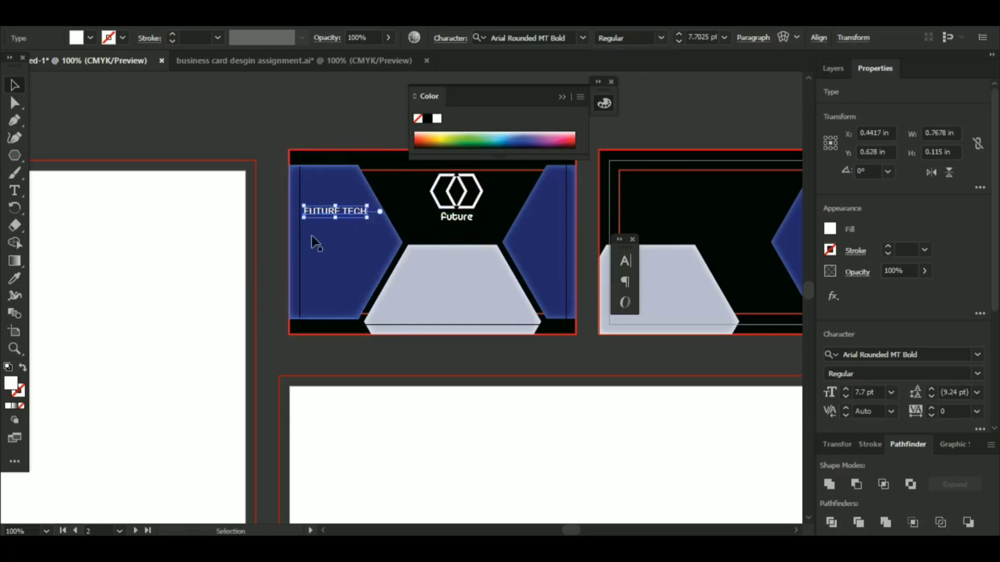
mouse_move(367, 223)
mouse_down()
mouse_move(347, 216)
mouse_move(349, 224)
mouse_up()
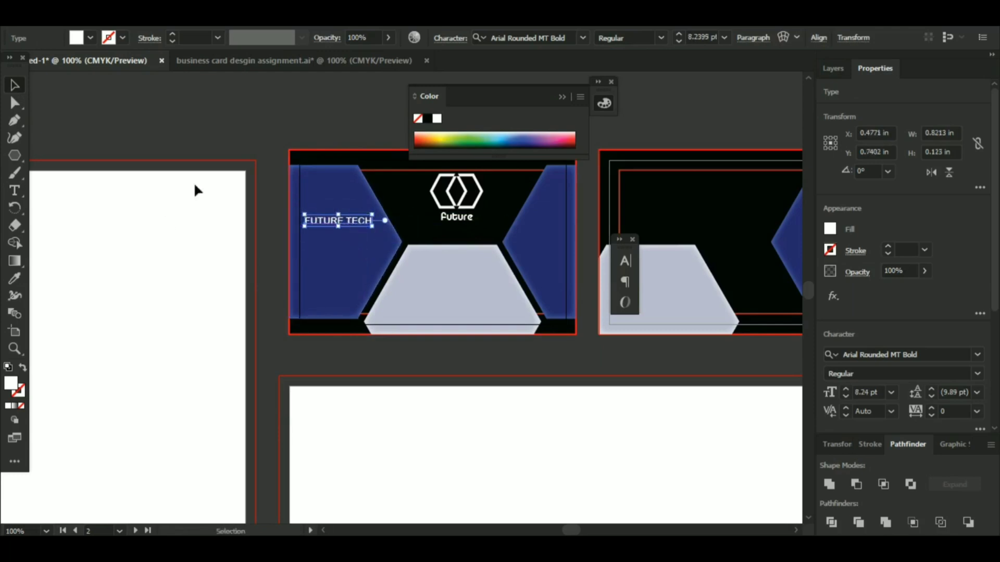
Add the company's e-mail address below FUTURE TECH with All Caps off, and delete the first card's lavender hexagon.
click(15, 192)
click(304, 229)
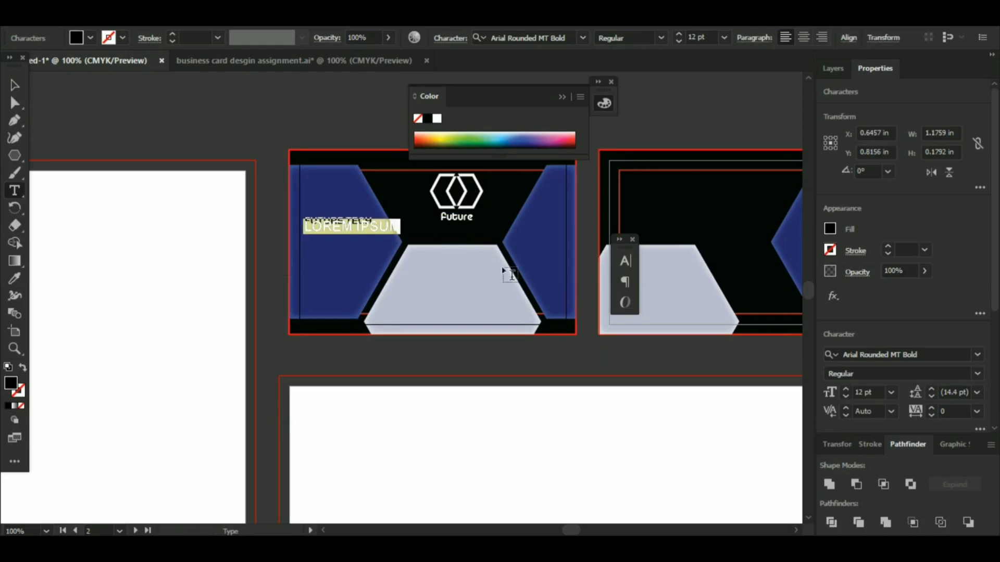
click(625, 261)
click(624, 403)
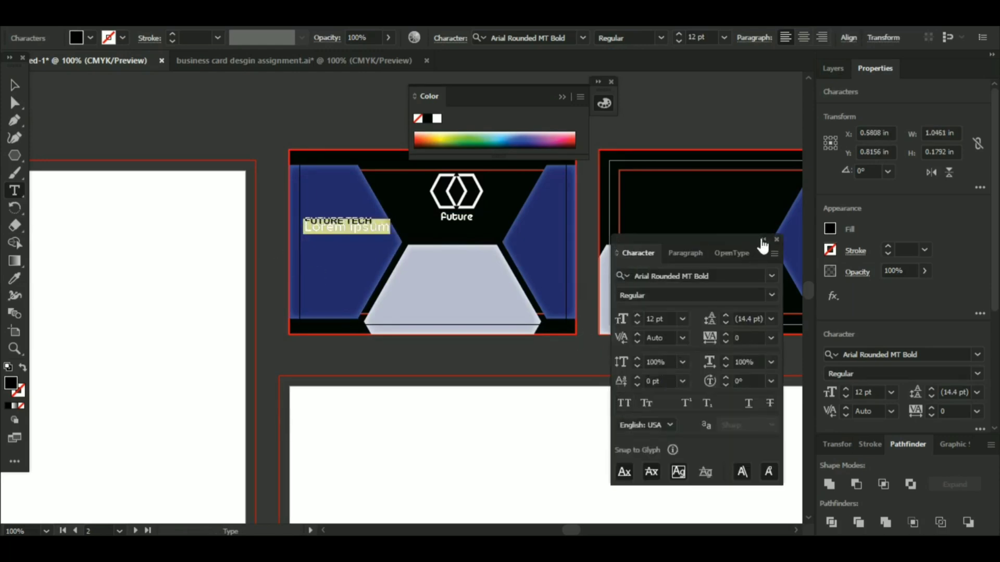
click(764, 241)
key(BackSpace)
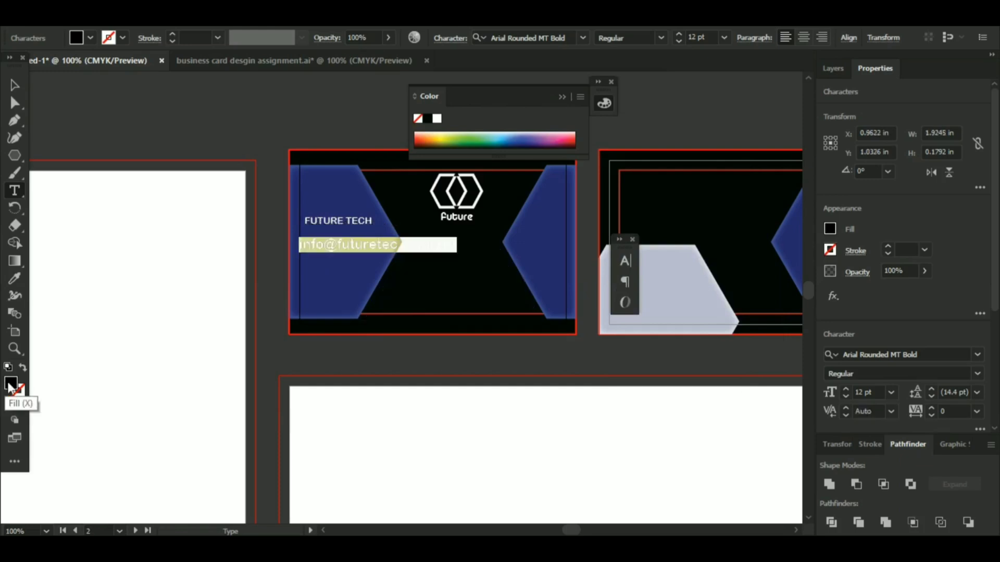
Fill the e-mail text with white and set its font to Arial Regular.
double_click(11, 384)
drag(643, 243, 482, 202)
click(833, 197)
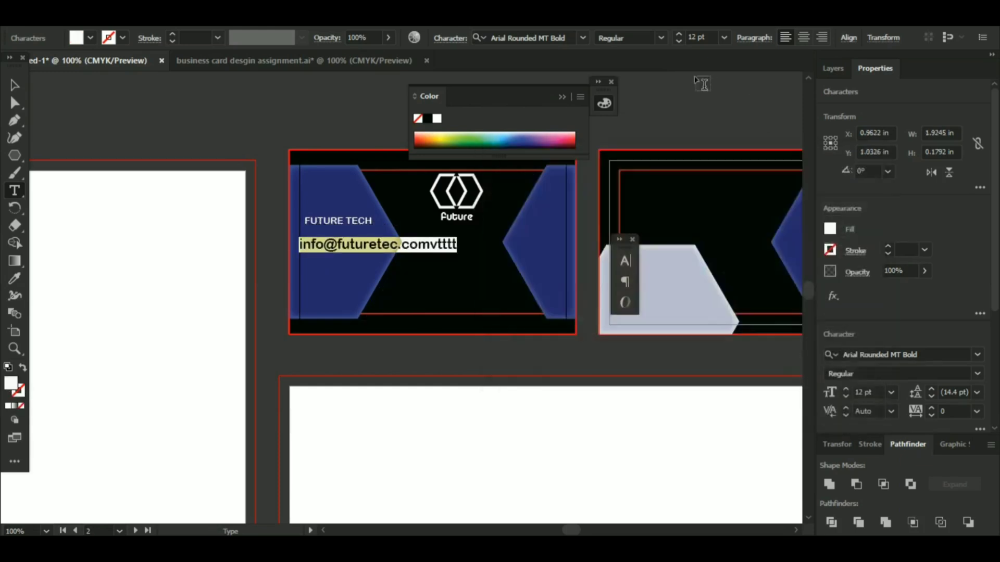
click(583, 37)
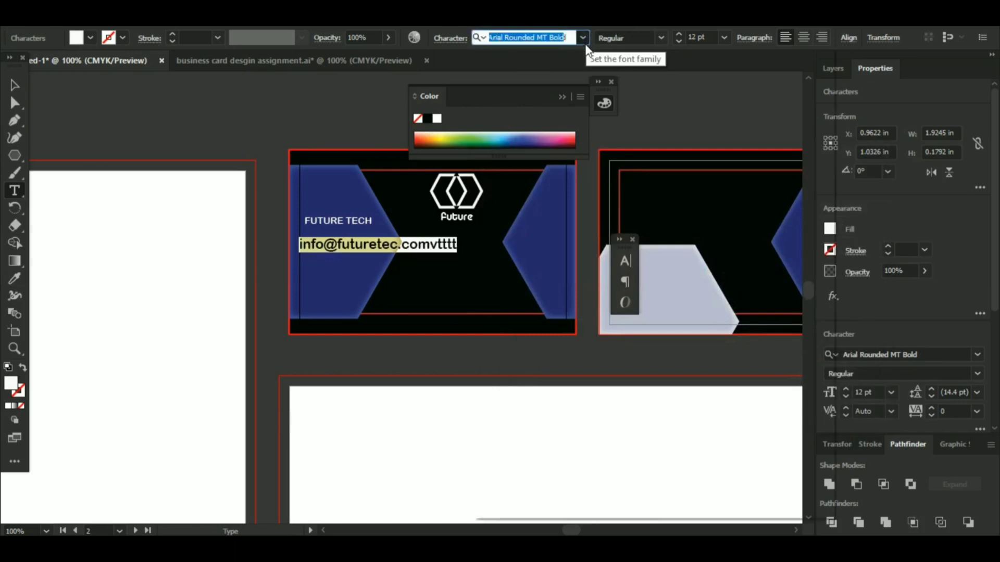
scroll(531, 229, down, 4)
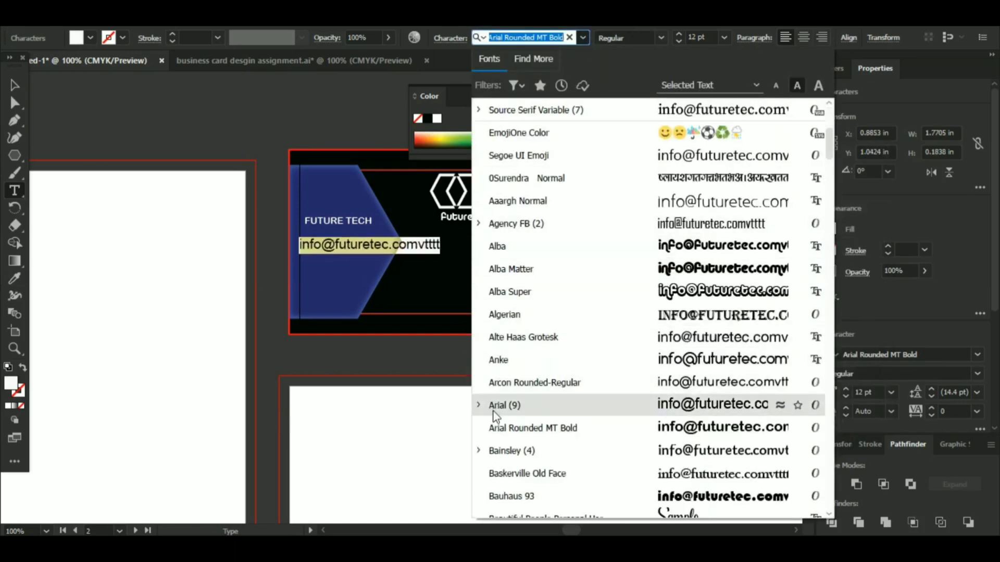
click(478, 407)
click(697, 406)
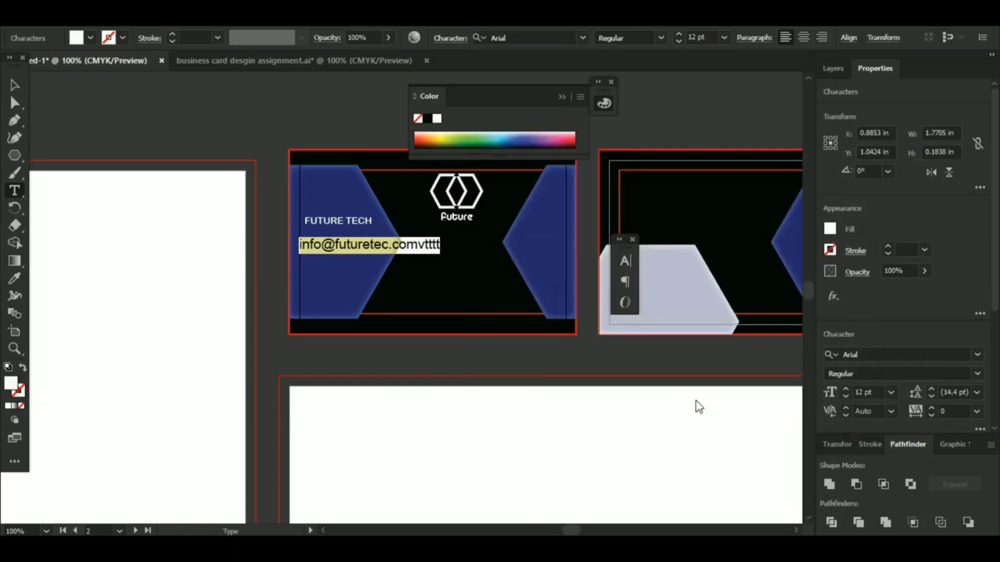
Delete the stray characters after the ".com" ending of the e-mail text.
drag(440, 245, 417, 245)
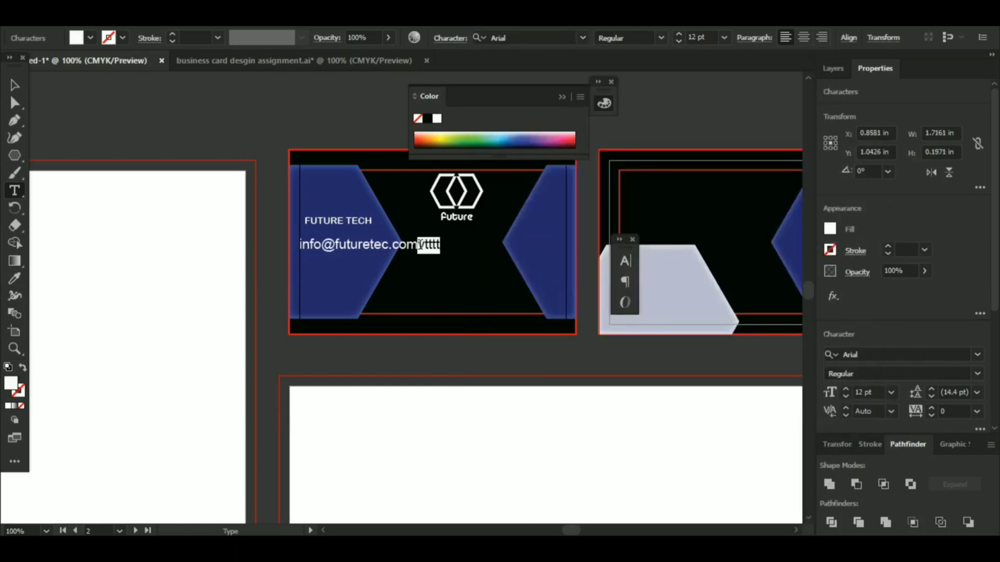
key(BackSpace)
key(Escape)
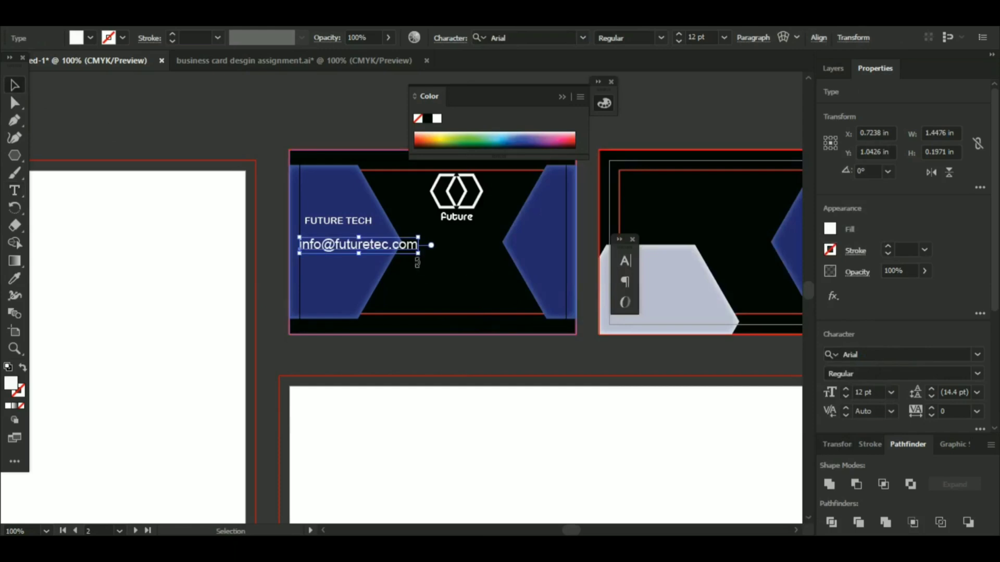
Set the e-mail text size to 7 pt and line it up with the FUTURE TECH text above it.
click(680, 41)
click(679, 40)
click(679, 41)
click(679, 41)
click(679, 41)
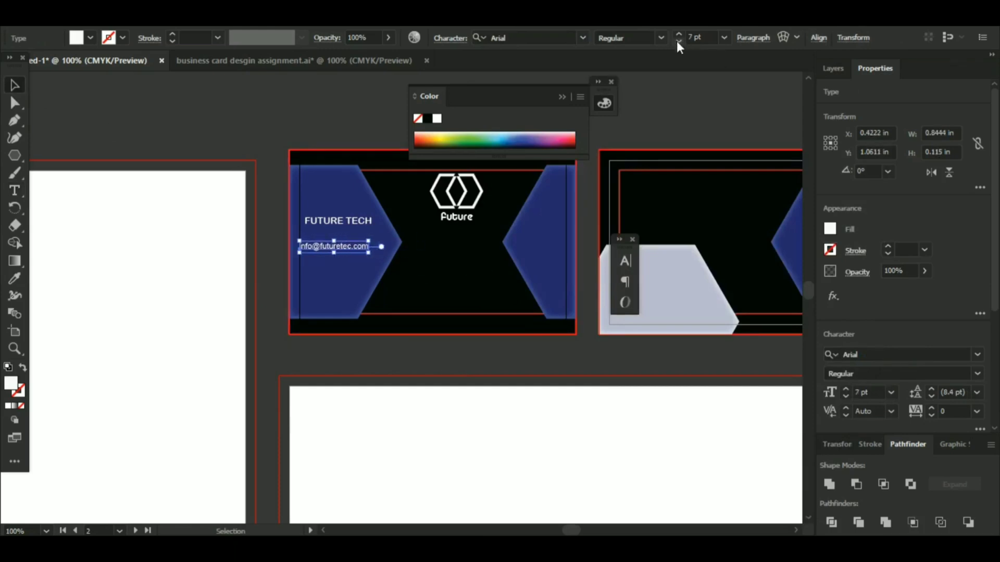
drag(319, 246, 370, 243)
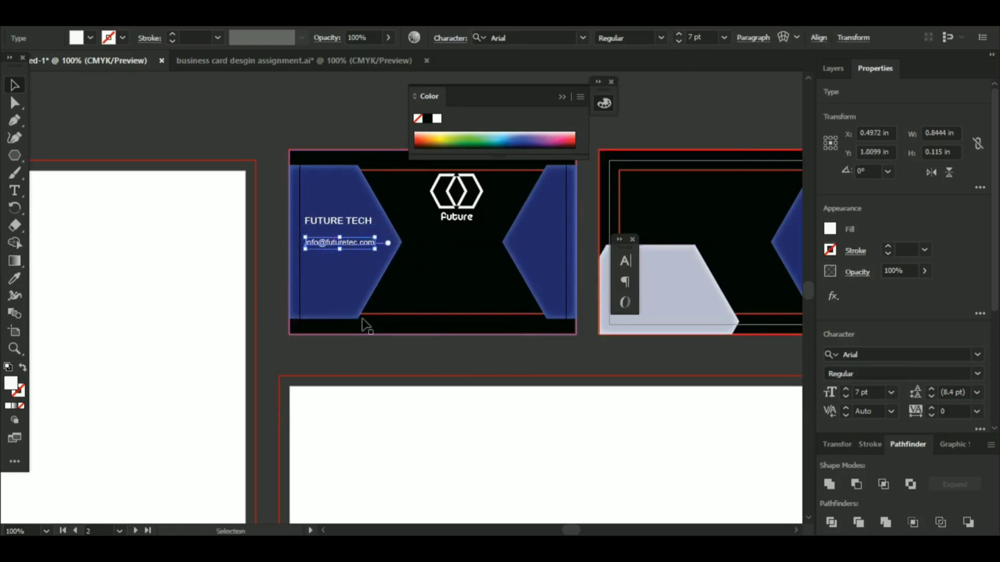
click(323, 221)
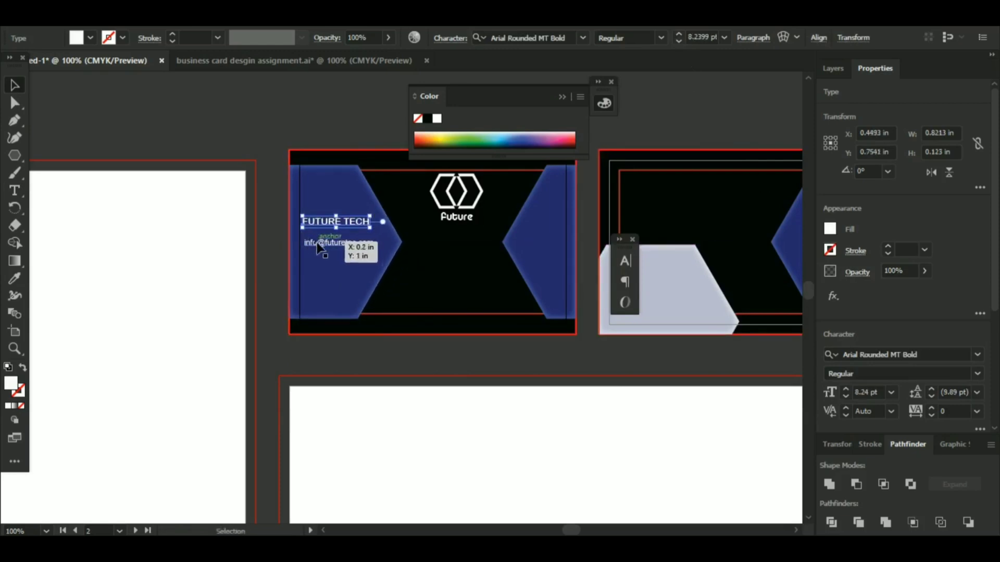
Enlarge the FUTURE TECH text to 10 pt and nudge it down to sit just above the e-mail text.
click(679, 34)
click(680, 33)
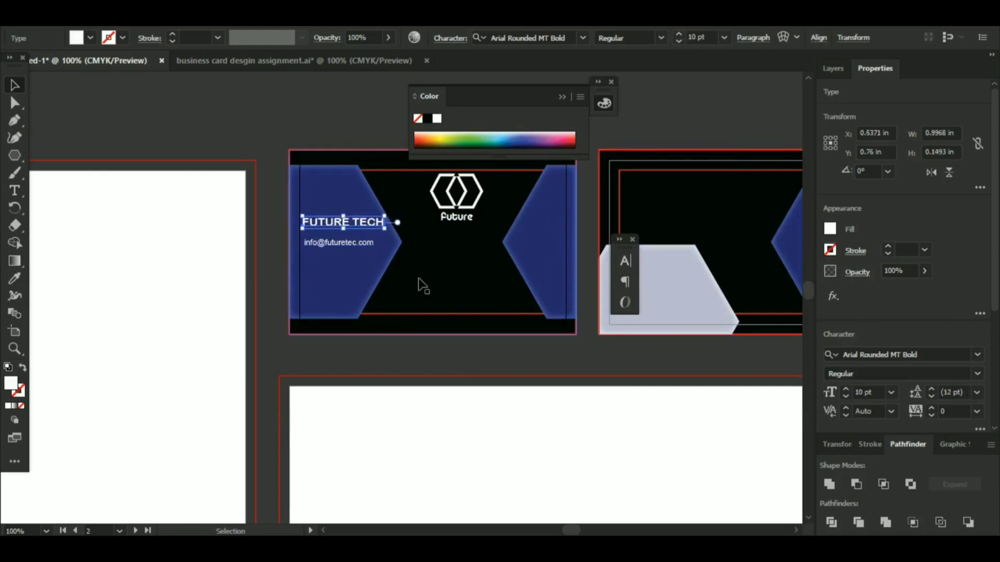
key(Down)
key(Down)
key(Down)
key(Down)
key(Down)
key(Down)
key(Down)
key(Down)
key(Down)
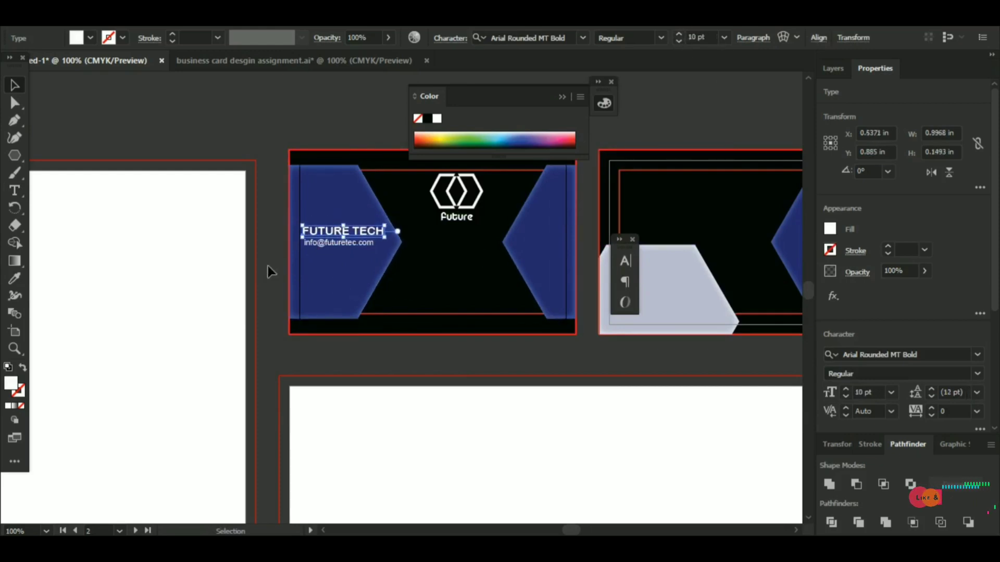
Nudge the e-mail text slightly up and to the left, closer beneath FUTURE TECH.
click(268, 266)
click(322, 244)
key(Up)
key(Left)
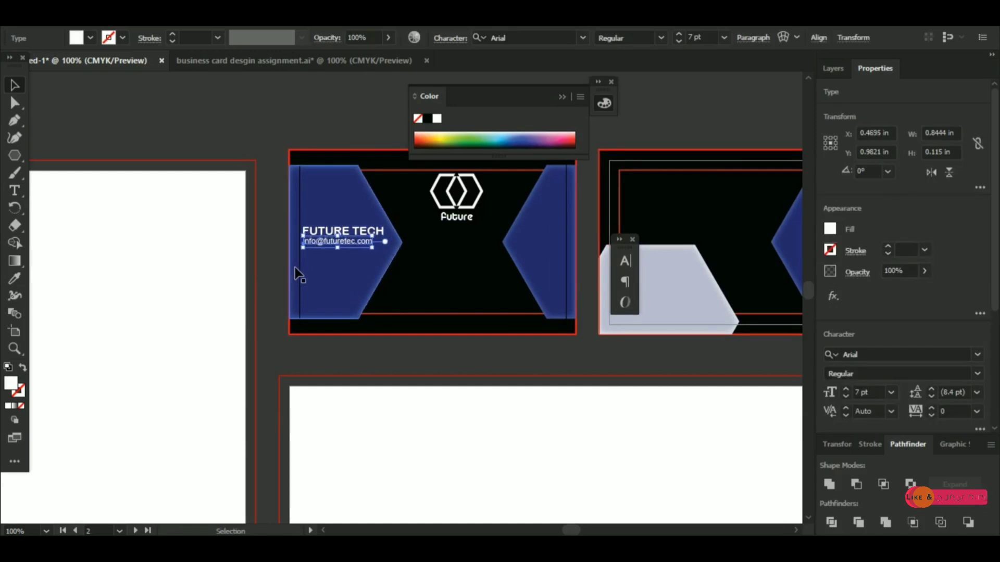
click(279, 260)
Draw a white hexagon about 2.2 in wide and 1.85 in high, placed over the first card's lower edge between the blue hexagons.
drag(373, 289, 362, 283)
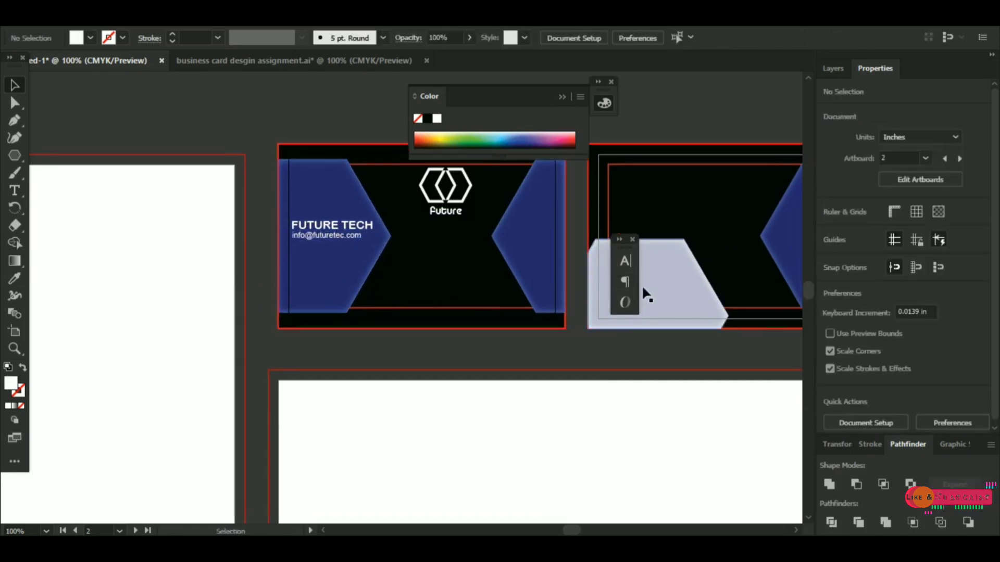
drag(641, 284, 607, 291)
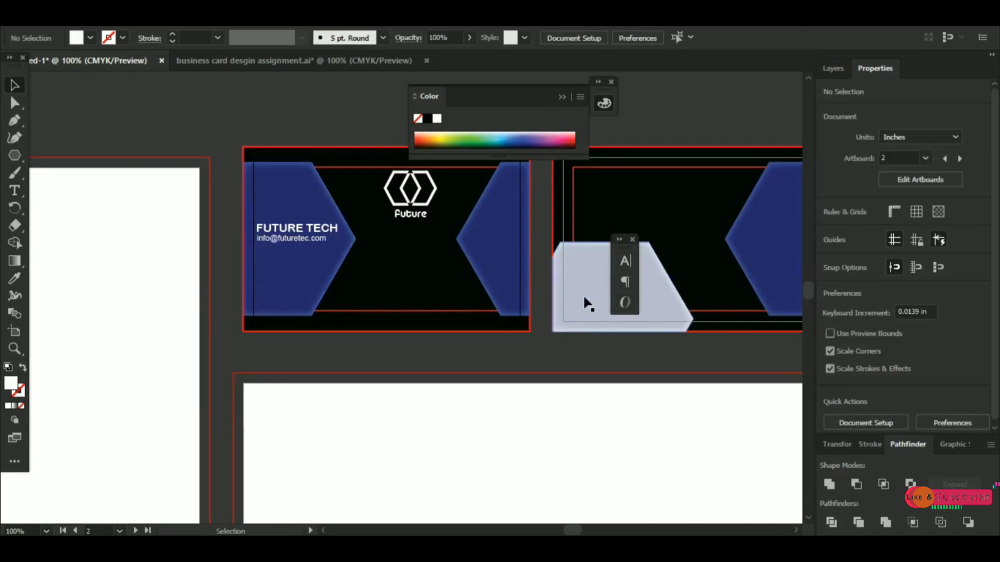
click(14, 155)
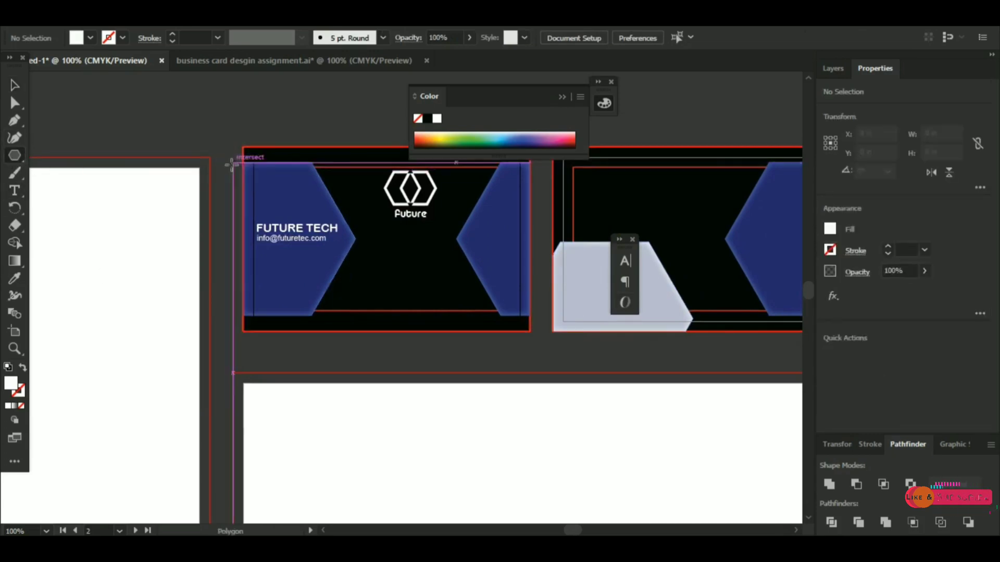
drag(232, 164, 293, 241)
click(14, 85)
drag(232, 145, 392, 299)
drag(312, 402, 319, 393)
drag(387, 330, 256, 261)
drag(256, 260, 400, 338)
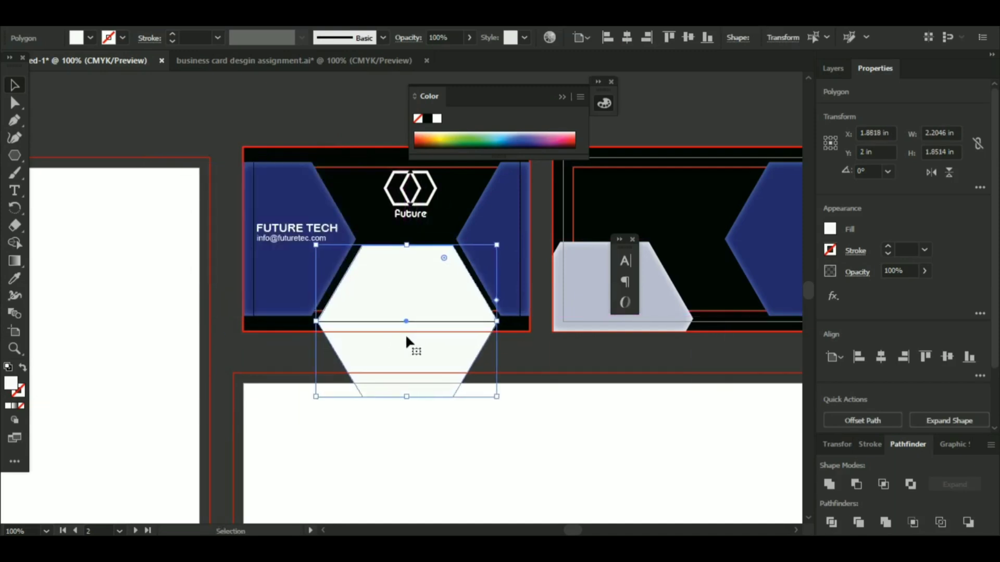
Nudge the white hexagon up, narrow it to about 2.16 in and even out its gaps to the blue hexagons.
key(Up)
key(Up)
key(Up)
key(Up)
key(Up)
key(Left)
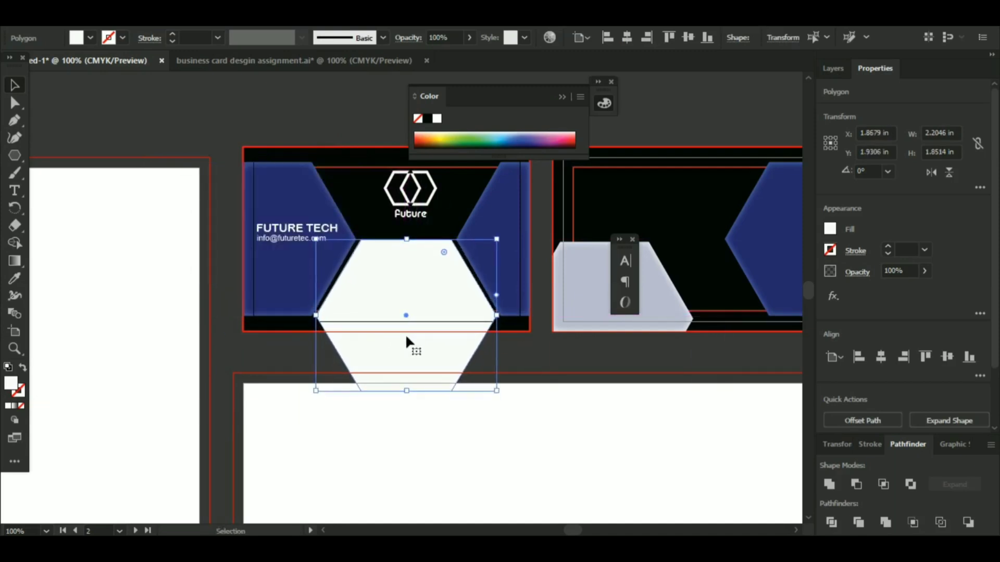
drag(496, 315, 494, 316)
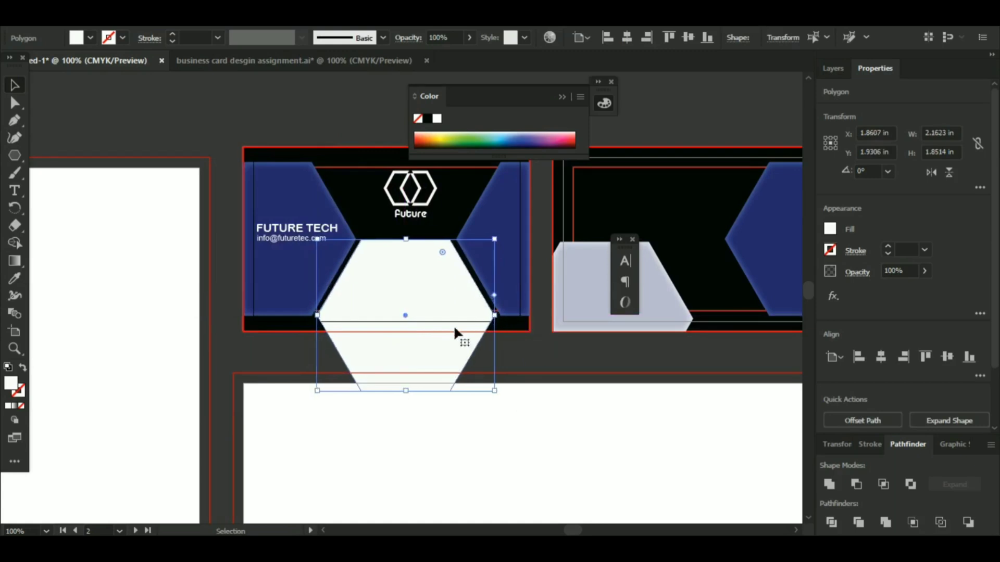
key(Right)
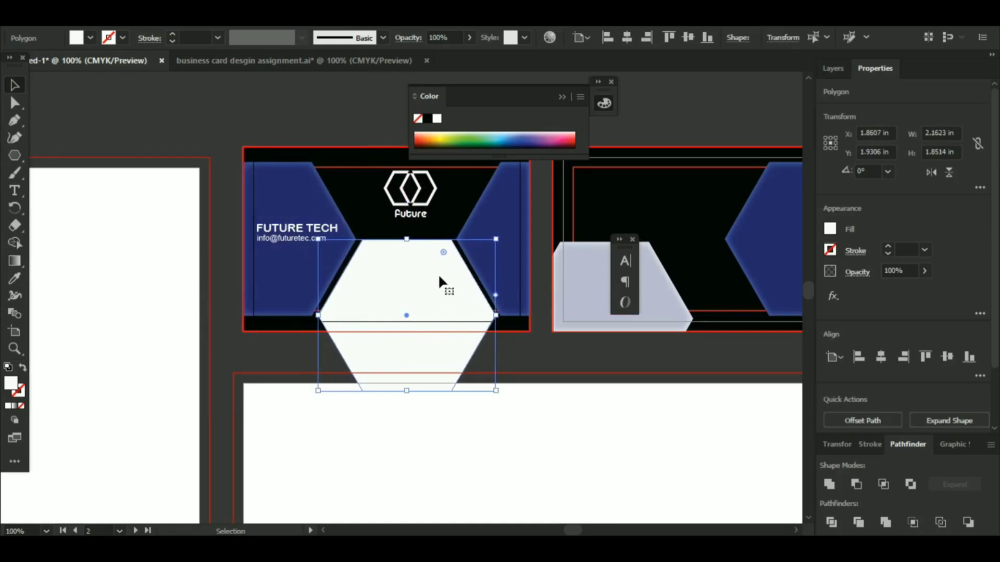
Fill the white hexagon with the lavender sampled from the second card's shape.
key(i)
click(596, 279)
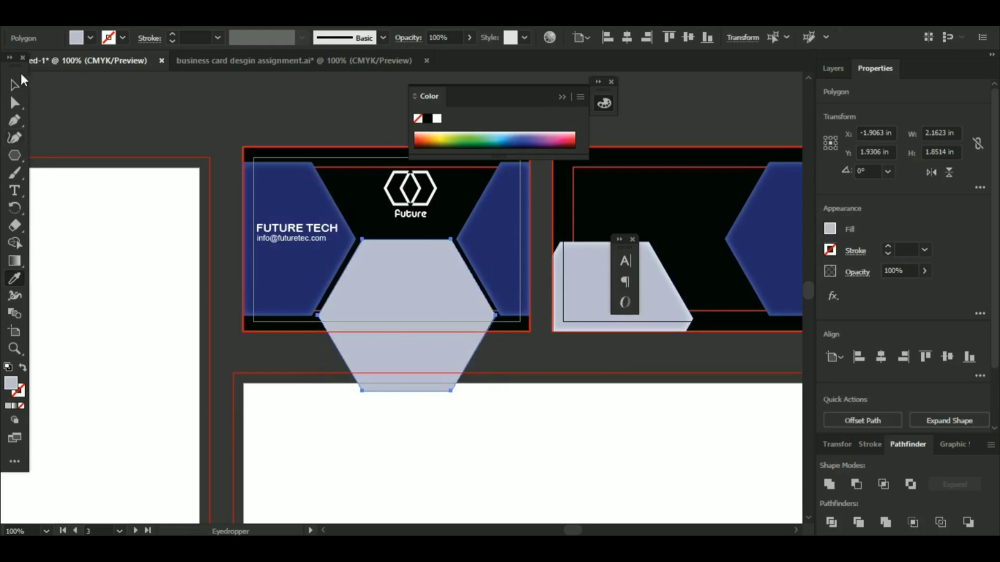
click(15, 85)
click(172, 110)
click(347, 351)
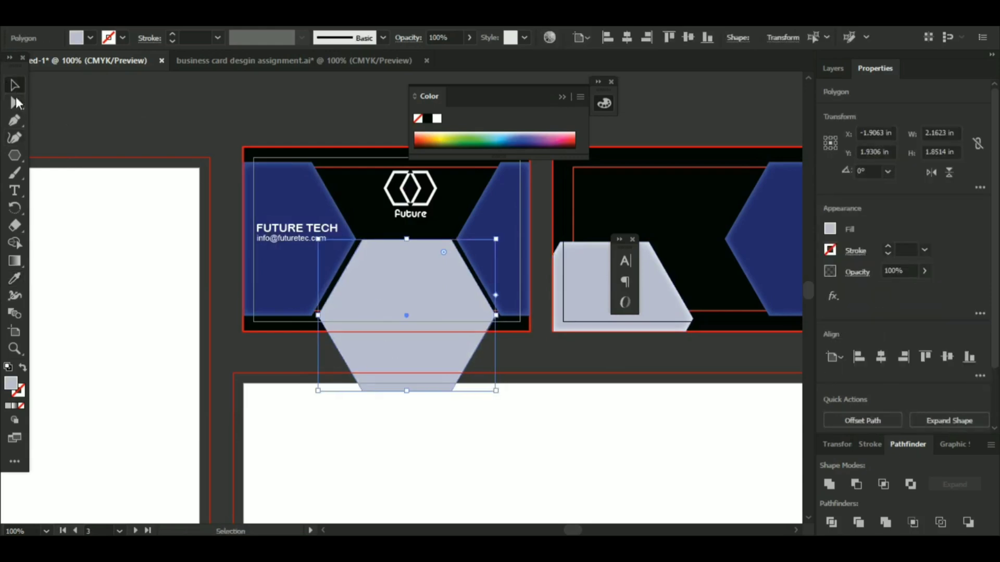
drag(232, 117, 463, 328)
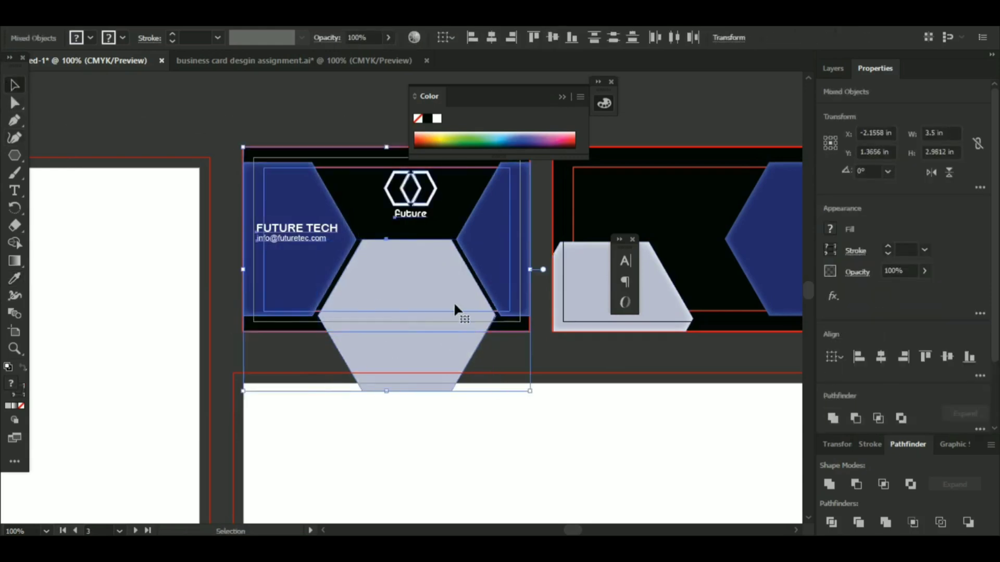
click(378, 117)
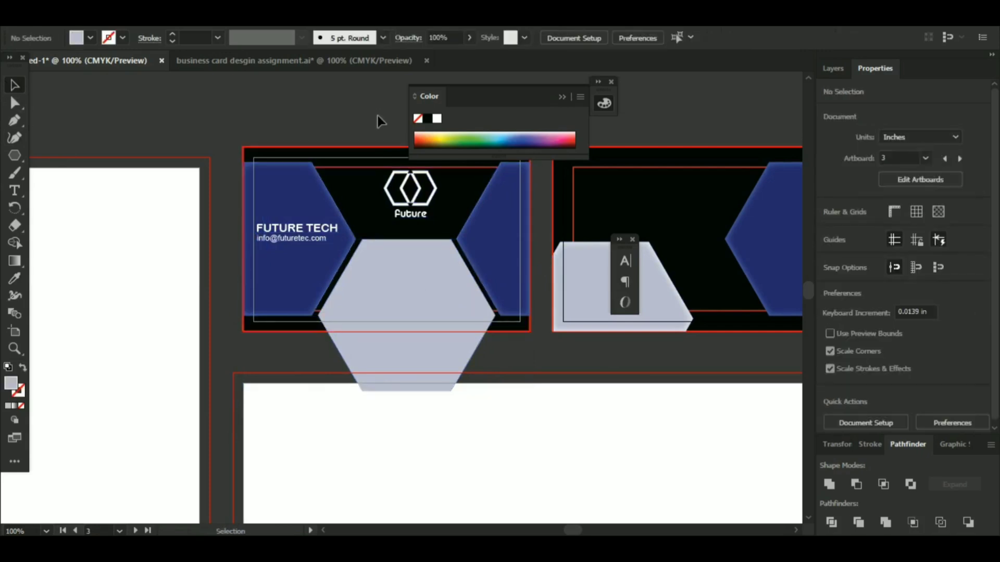
click(408, 244)
key(i)
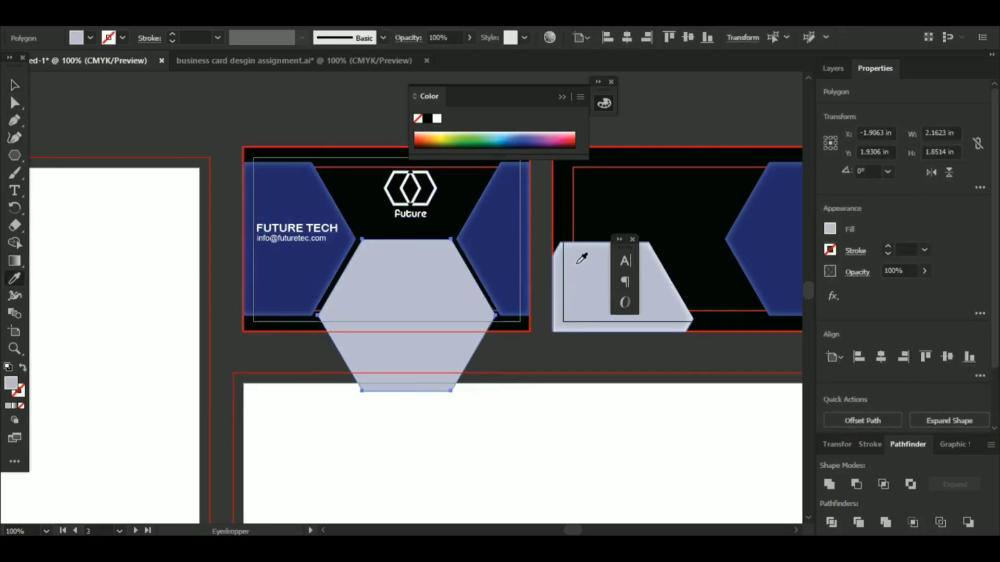
Cut away the part of the lavender hexagon extending below the first card with Shape Builder.
click(14, 85)
drag(222, 128, 509, 307)
click(14, 244)
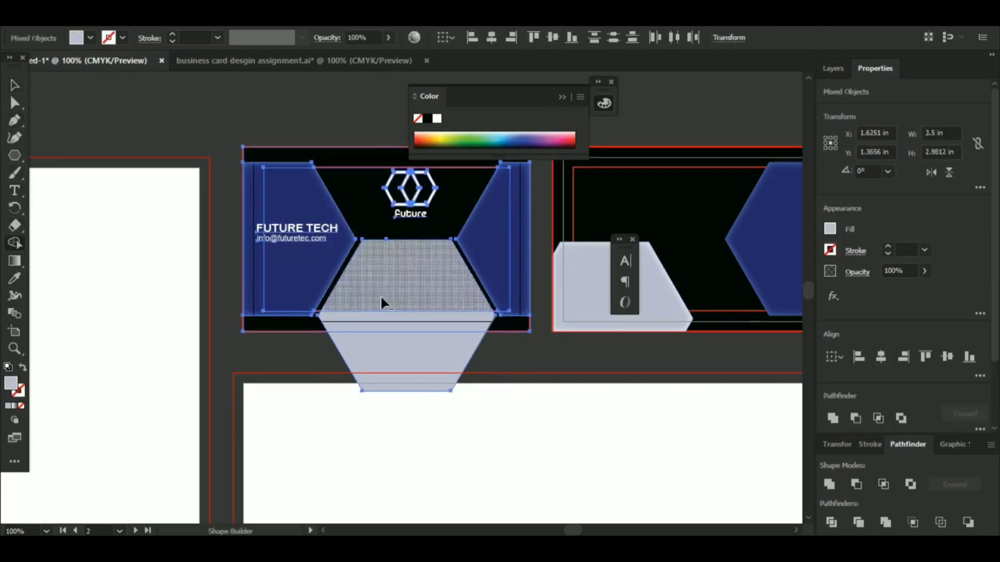
alt+click(401, 354)
key(v)
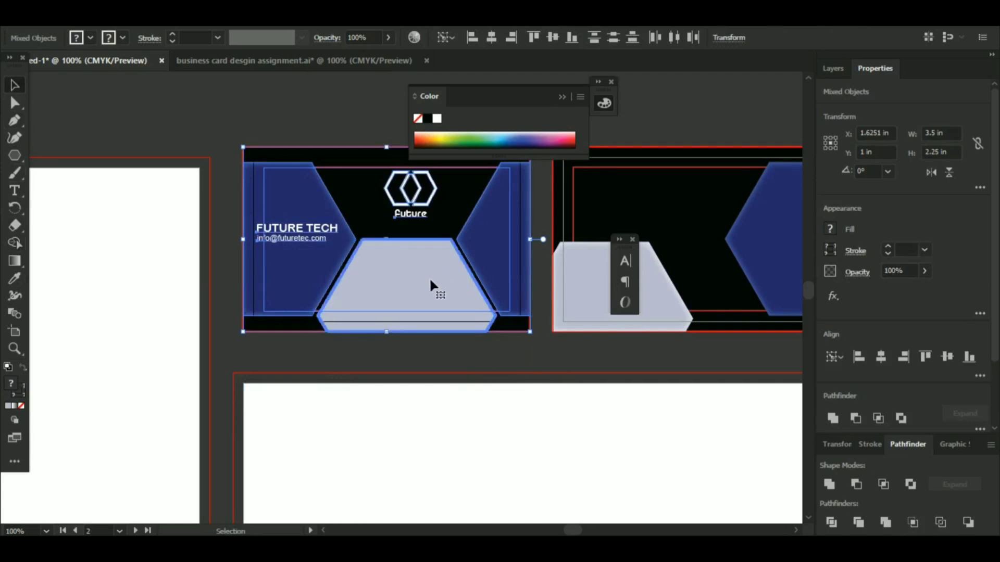
click(241, 93)
click(395, 287)
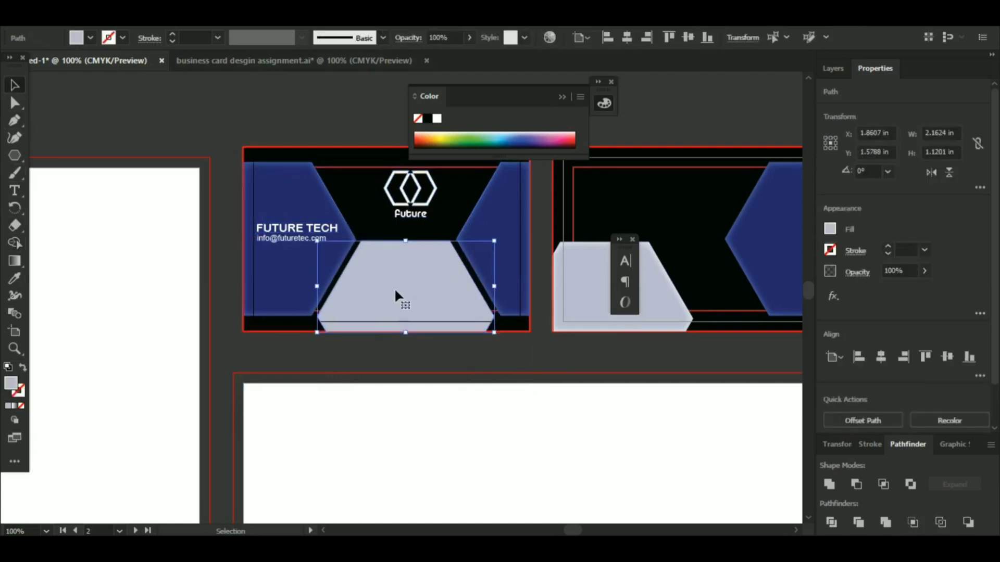
Remove the thin sliver of the lavender shape overhanging the first card's lower edge with Shape Builder.
drag(219, 107, 520, 337)
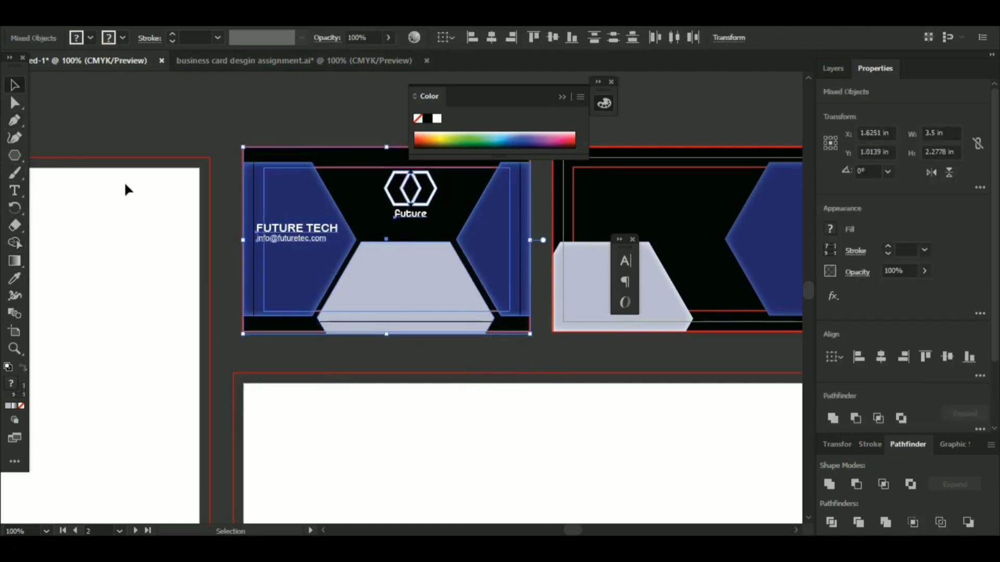
click(15, 243)
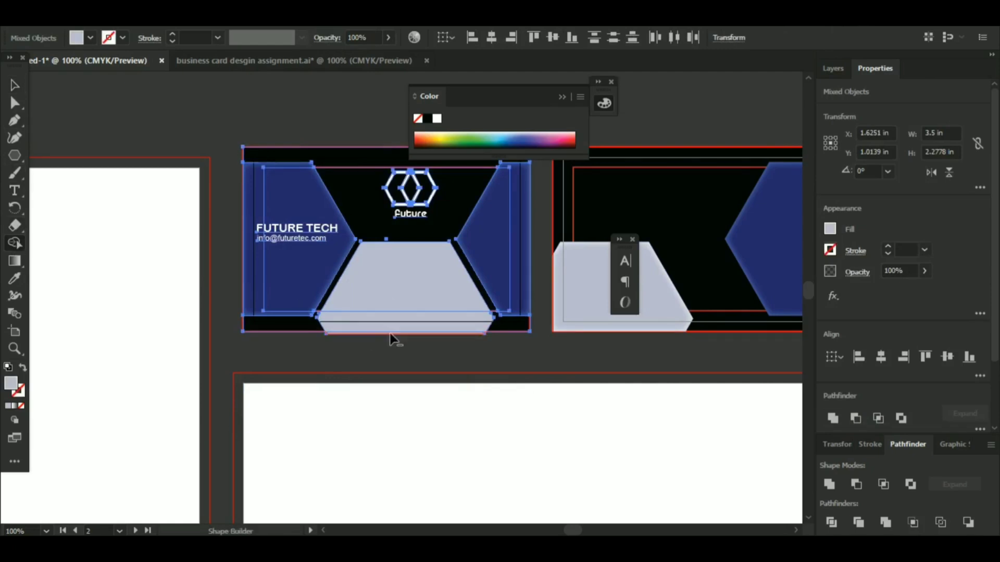
alt+click(384, 334)
click(12, 90)
click(177, 119)
click(391, 259)
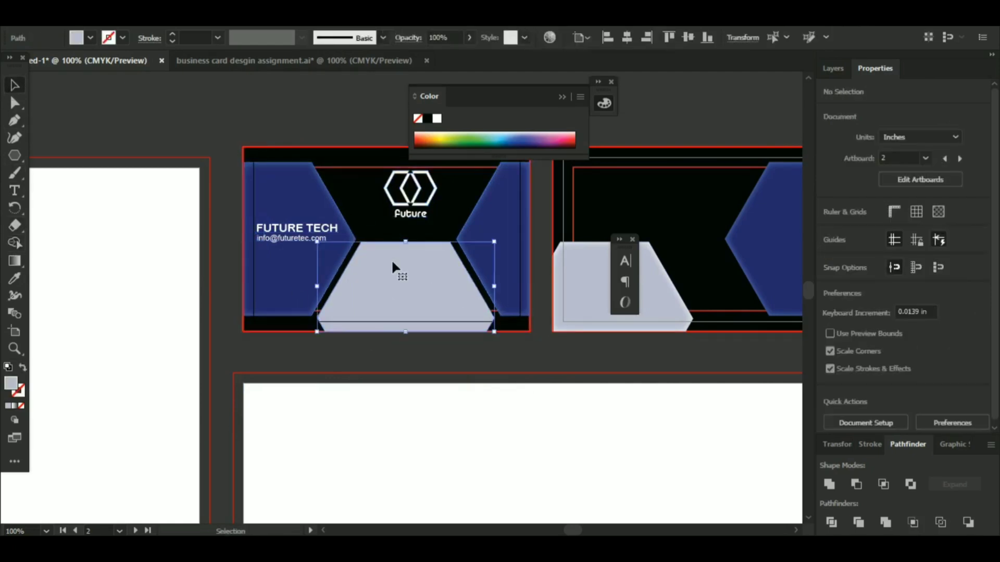
click(200, 113)
key(space)
drag(385, 173, 266, 169)
mouse_move(462, 246)
mouse_down()
mouse_move(411, 226)
mouse_move(452, 259)
mouse_up()
drag(369, 243, 450, 242)
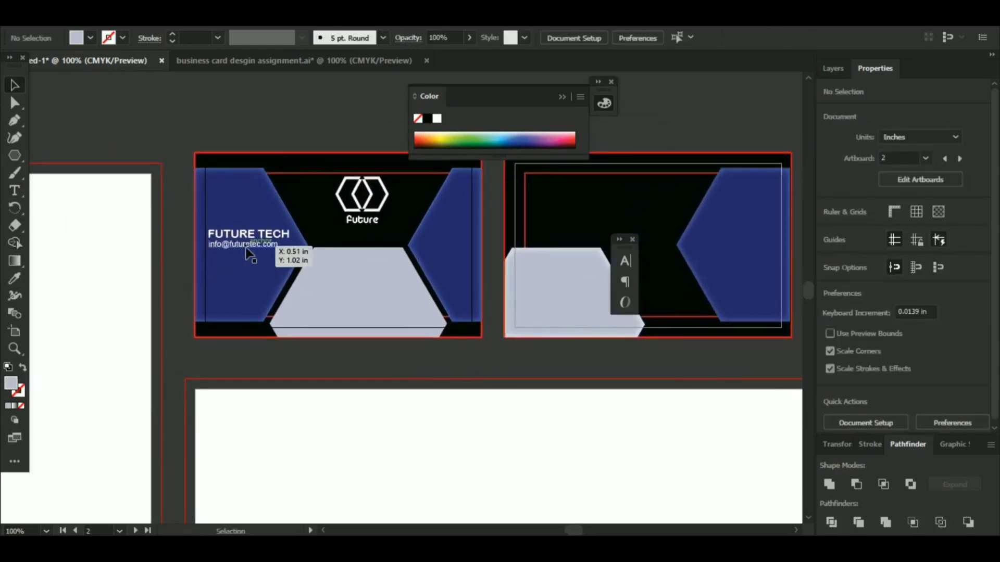
click(17, 191)
click(319, 295)
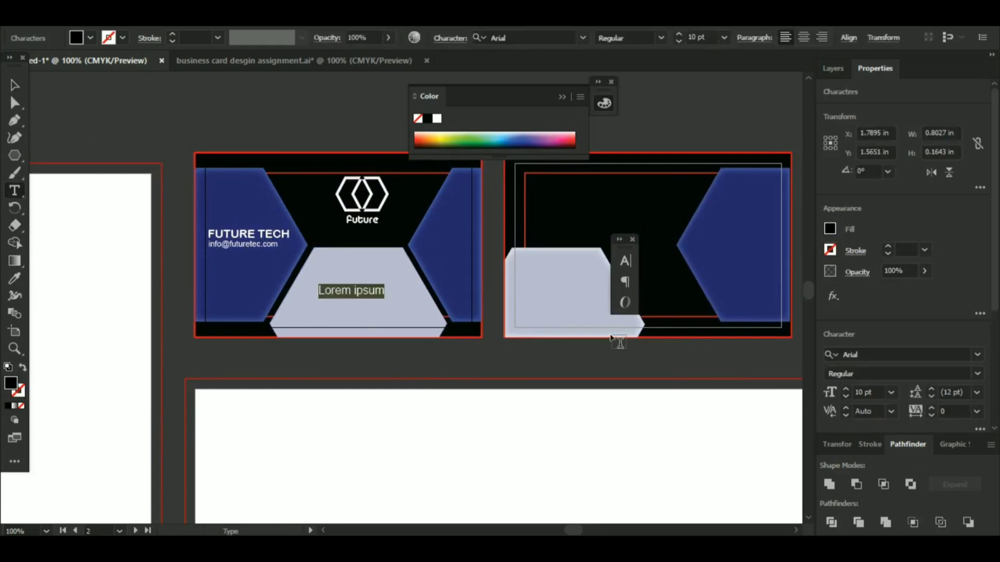
text(www.futuretech.com)
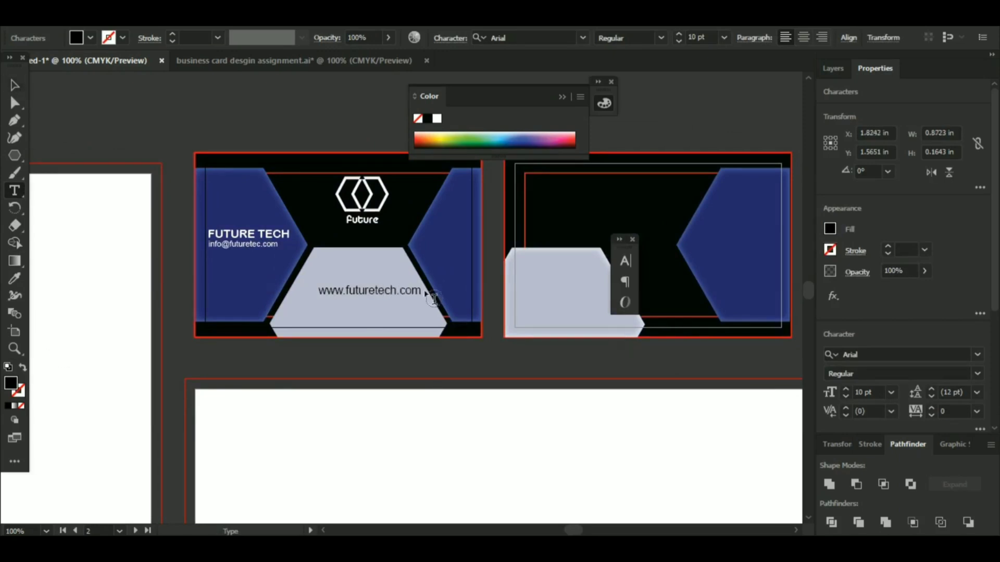
Set the web address text to Arial Bold at 7 pt.
drag(423, 291, 317, 292)
click(661, 38)
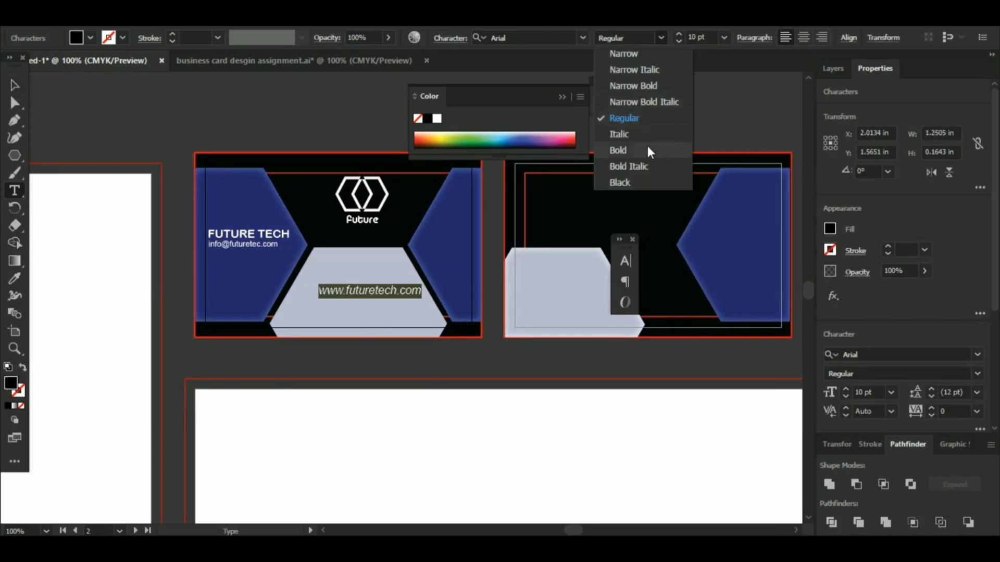
click(647, 149)
click(14, 85)
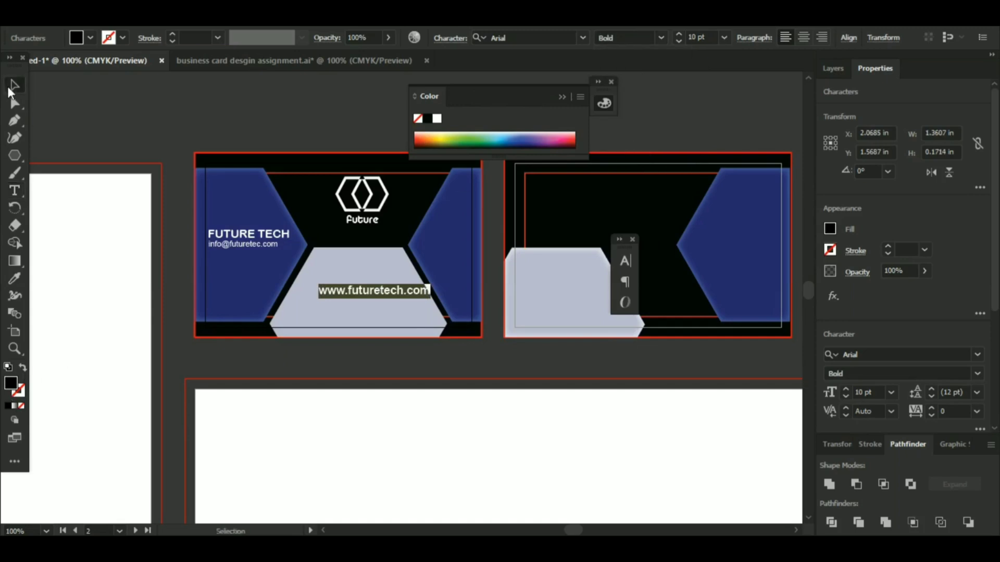
click(676, 38)
click(677, 38)
click(678, 34)
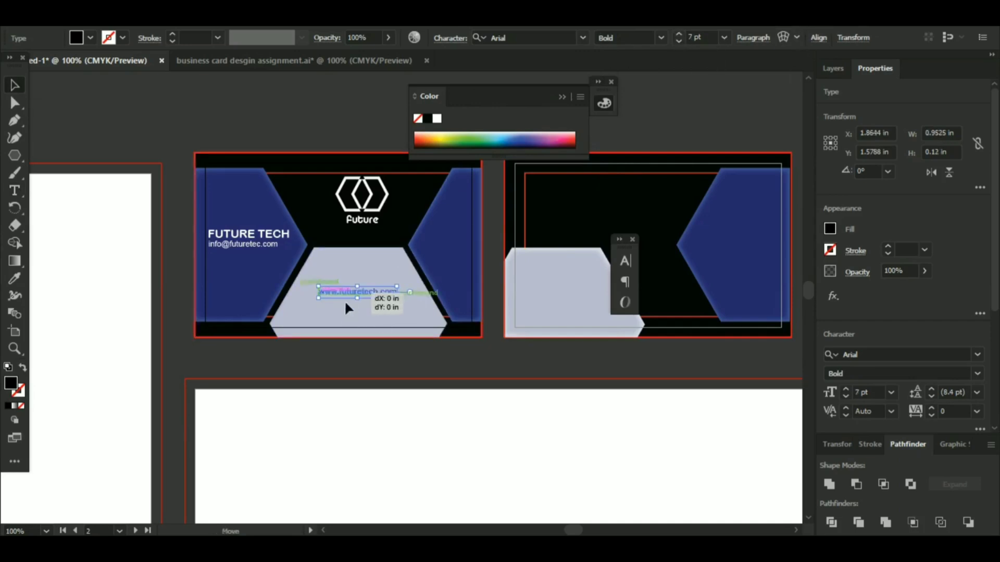
Move the web address lower on the lavender shape and align both objects' horizontal centres.
drag(345, 303, 347, 310)
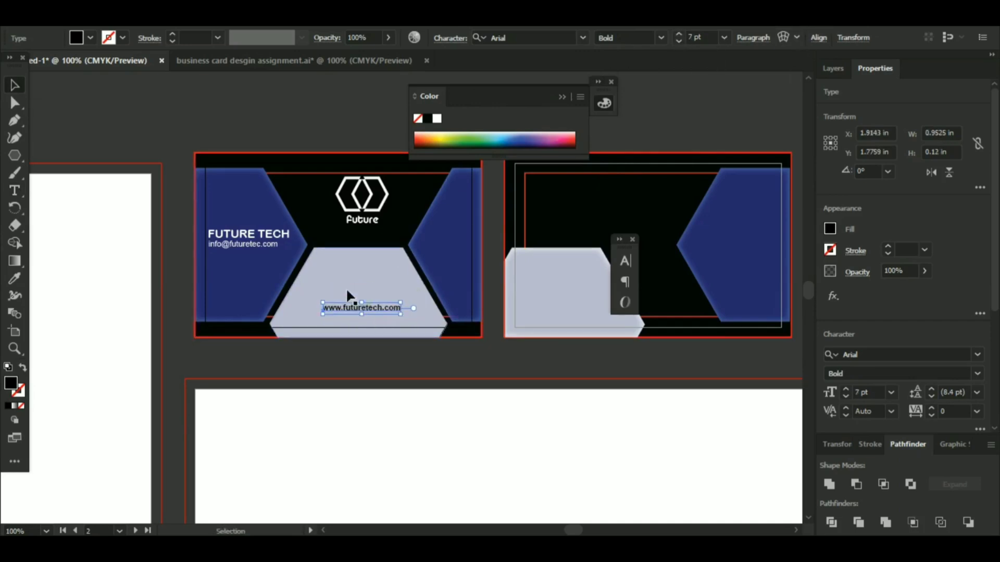
shift+click(380, 258)
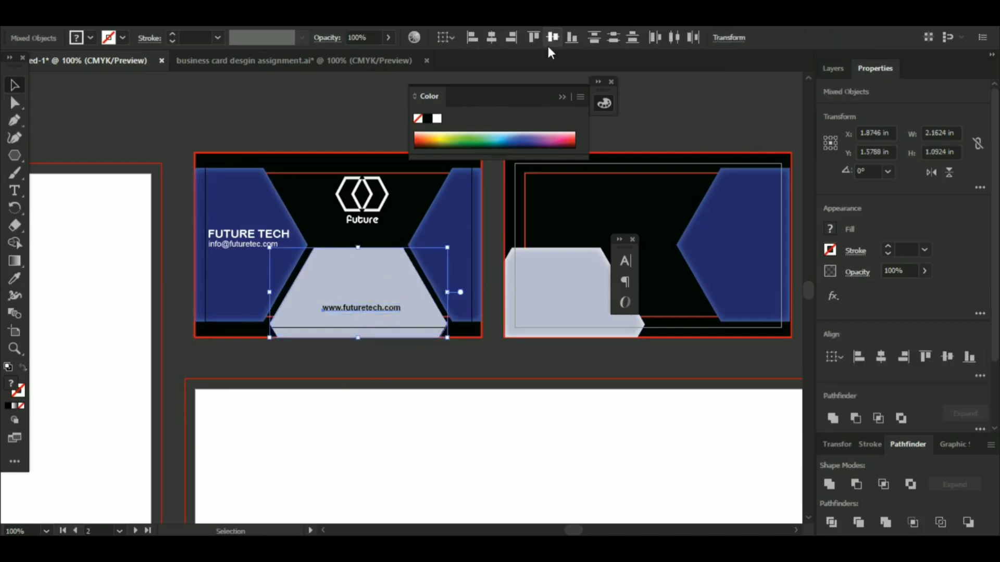
click(491, 37)
click(346, 105)
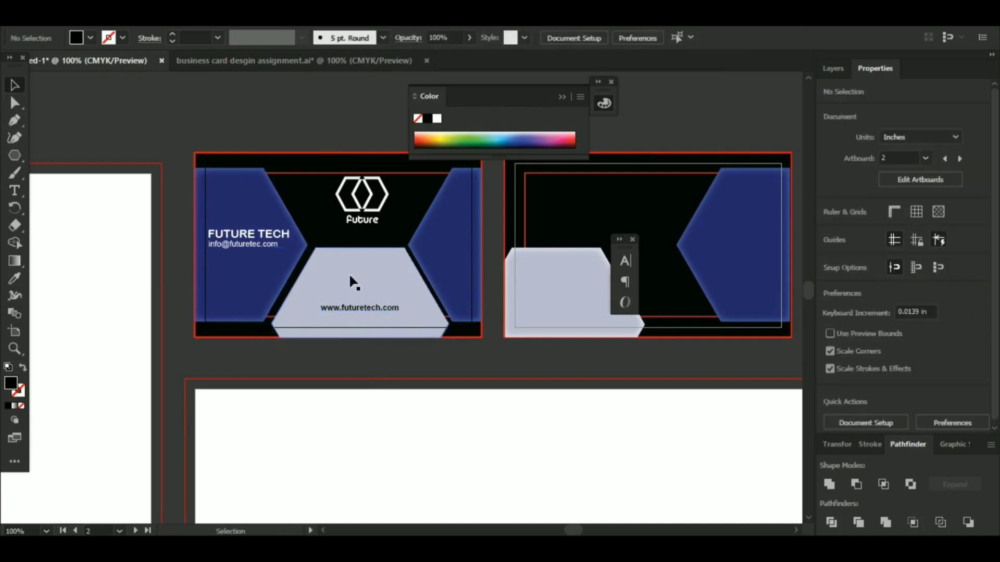
Nudge the web address and the lavender shape slightly to the left so they stay centred on each other.
click(349, 312)
click(349, 308)
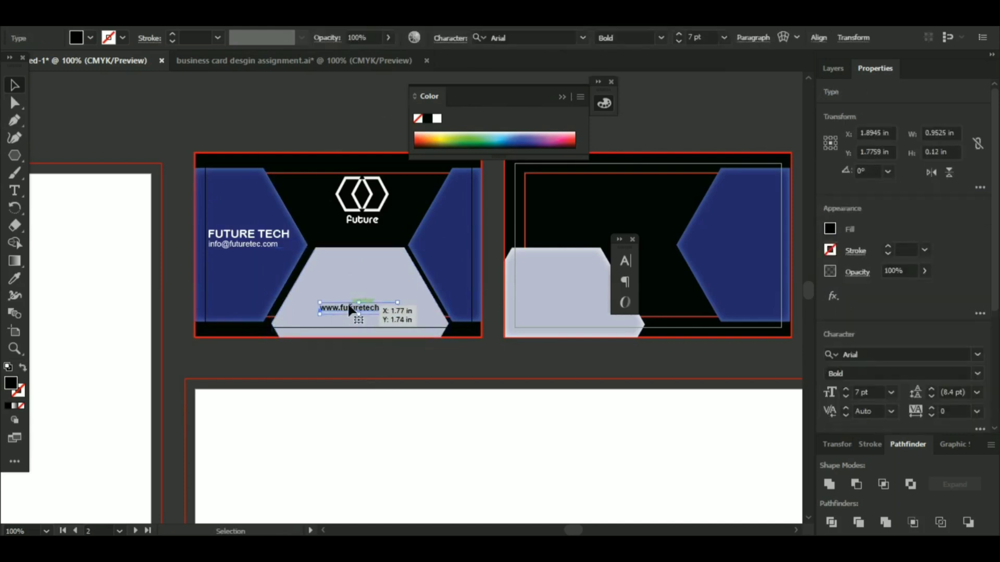
click(339, 287)
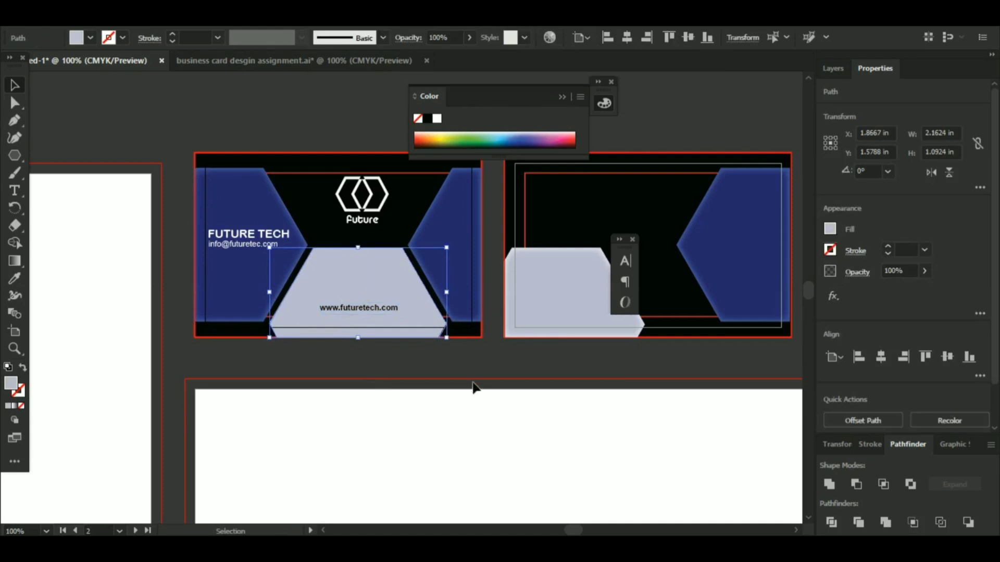
click(460, 359)
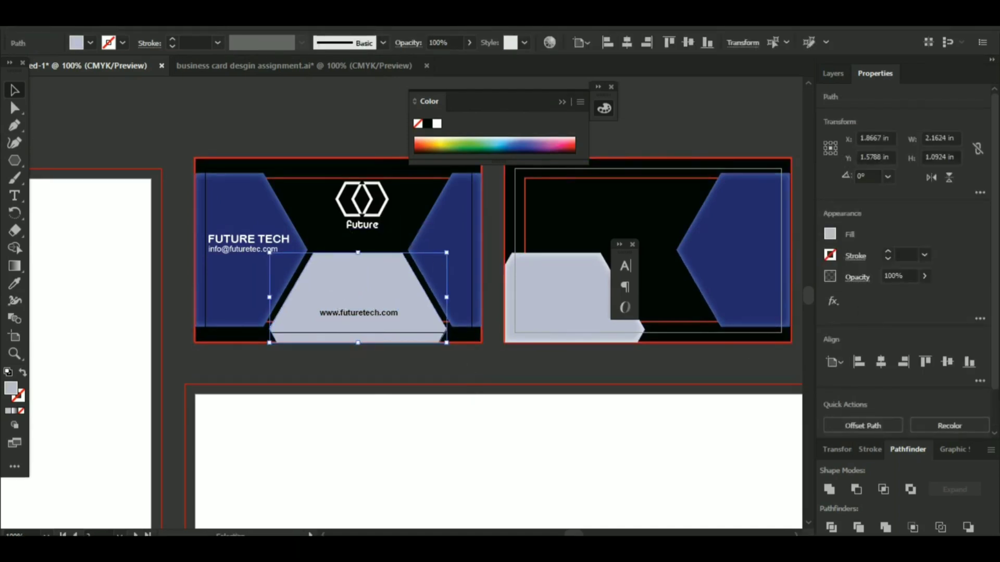
Apply a centre Inner Glow to the first card's lavender shape in Screen mode with 75% opacity and 0.0694 in blur.
click(224, 27)
mouse_move(264, 183)
click(450, 221)
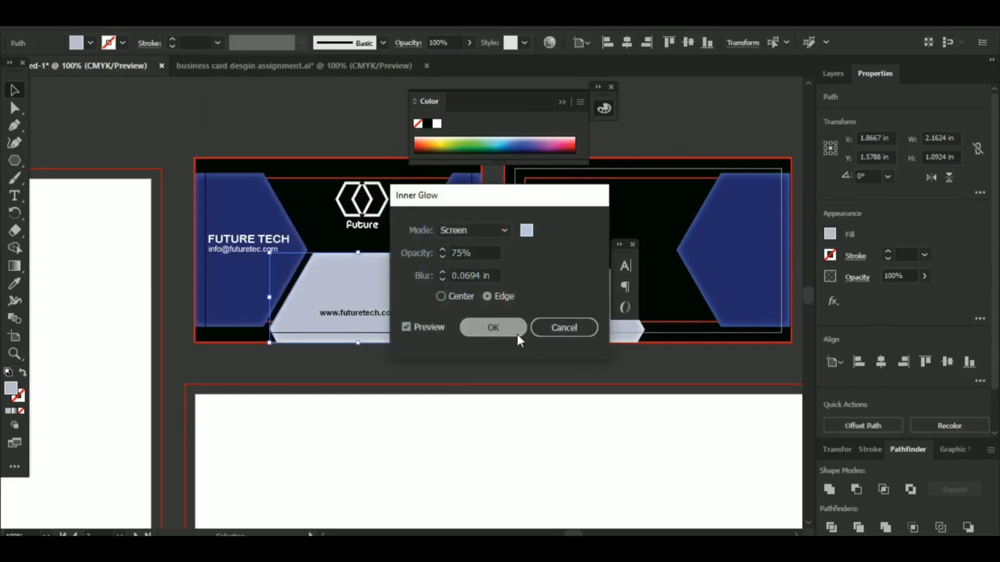
click(441, 295)
click(478, 332)
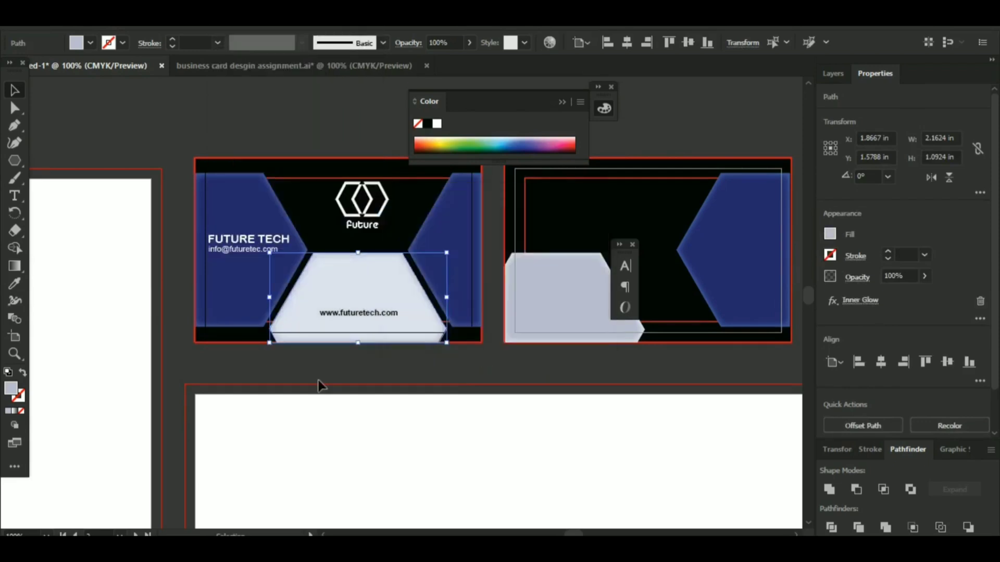
Select the lavender shape on the second card.
click(430, 365)
click(530, 298)
click(253, 27)
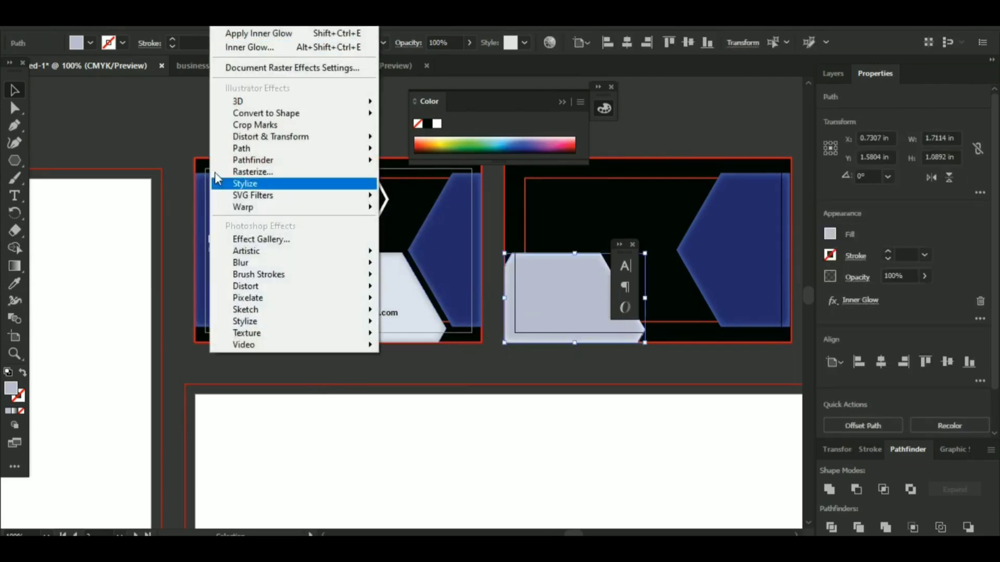
mouse_move(245, 184)
click(410, 218)
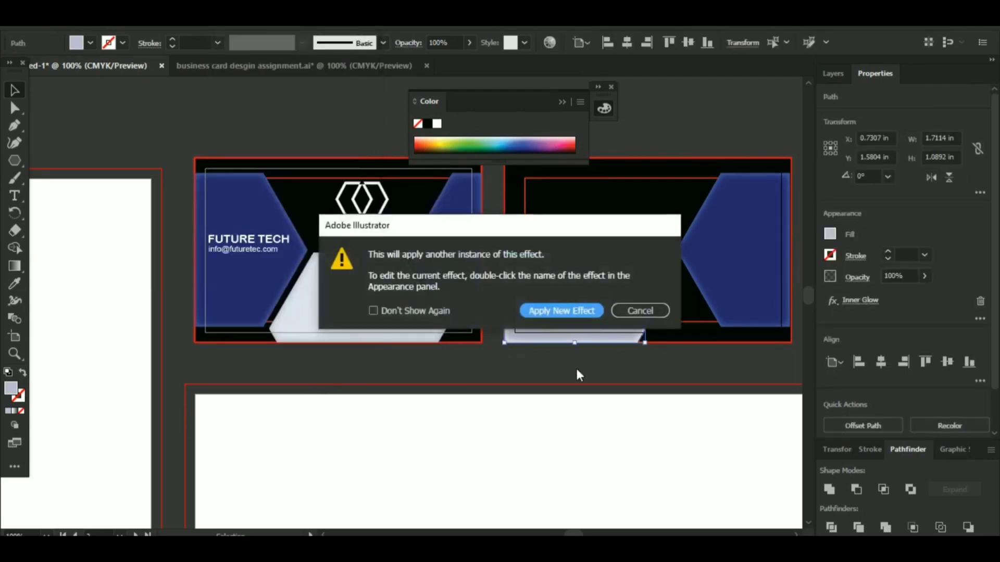
click(641, 310)
Switch the existing Inner Glow on the second card's lavender shape to Center.
click(860, 300)
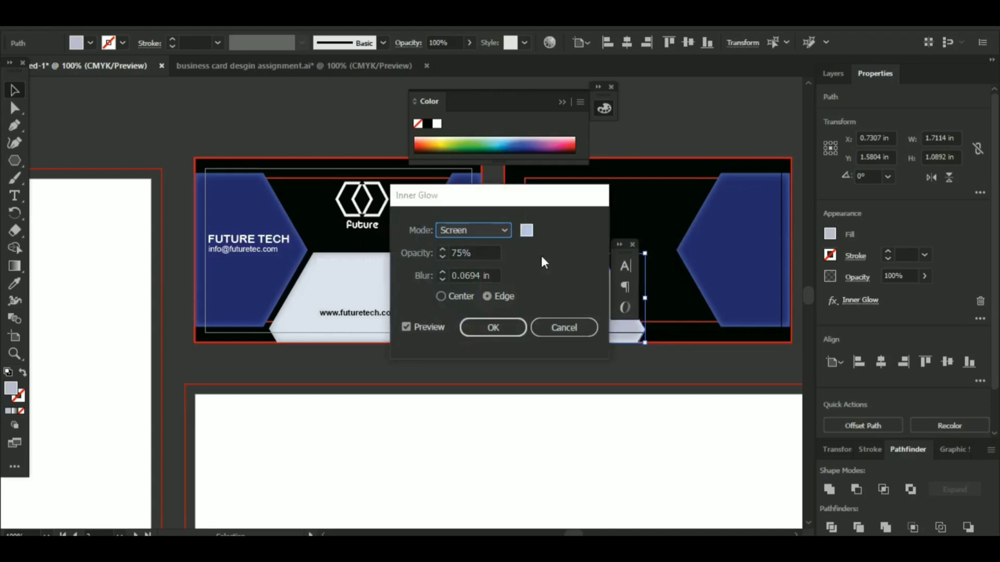
click(441, 296)
click(493, 327)
click(472, 350)
Switch the Inner Glow of the blue hexagon behind FUTURE TECH on the first card to Center.
click(248, 307)
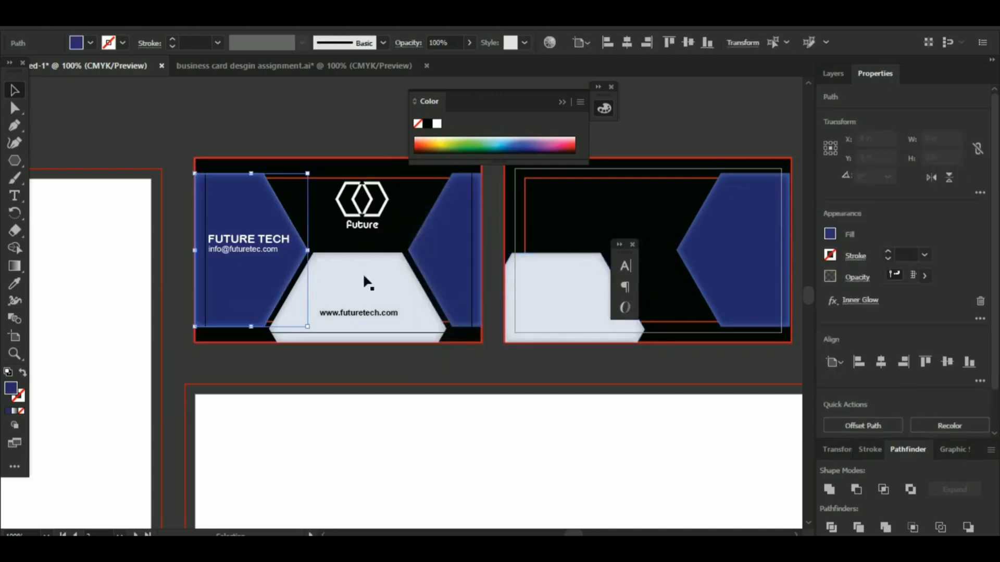
click(860, 301)
click(441, 296)
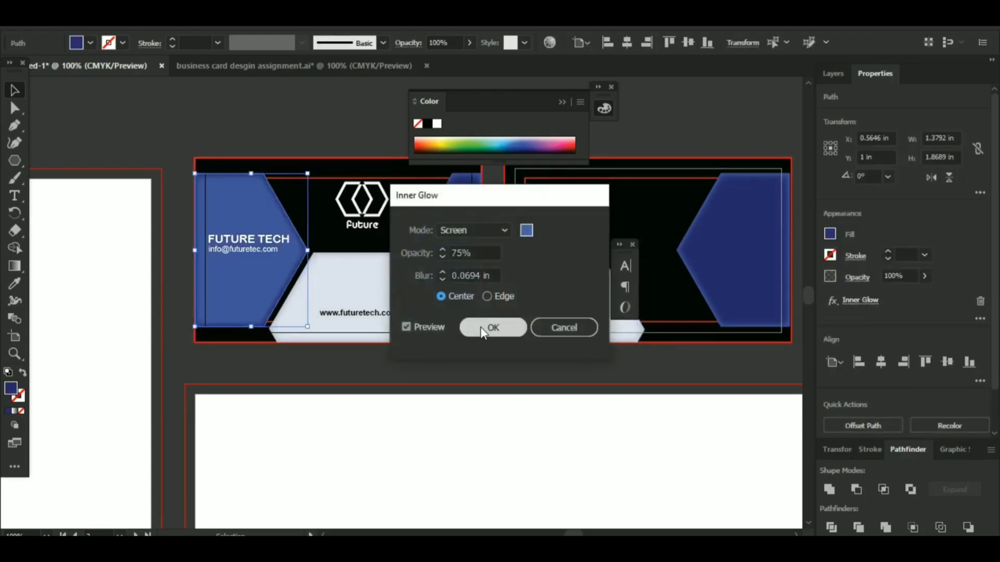
click(485, 327)
click(484, 362)
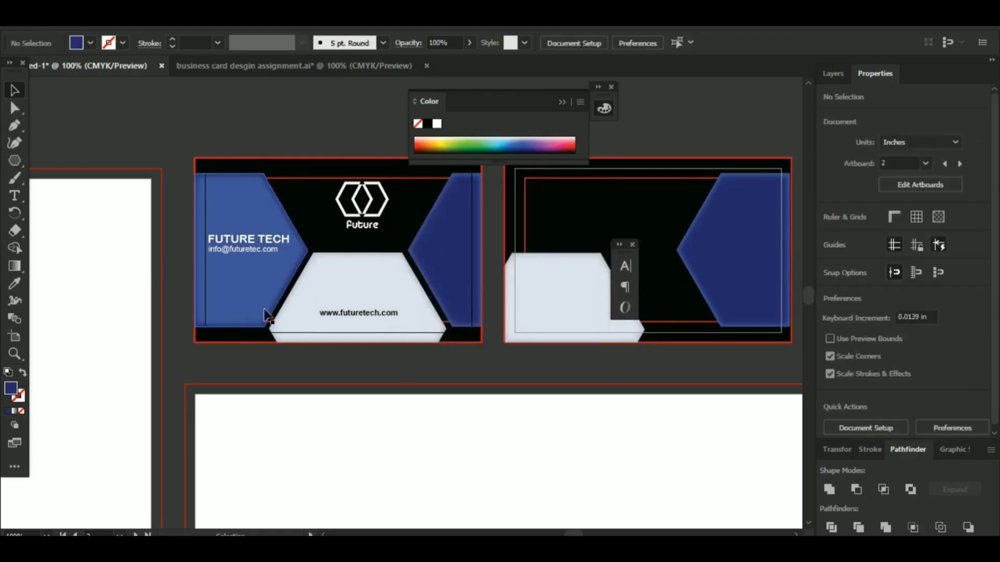
Switch the Inner Glow of the first card's right-hand blue hexagon to Center.
click(453, 268)
click(863, 302)
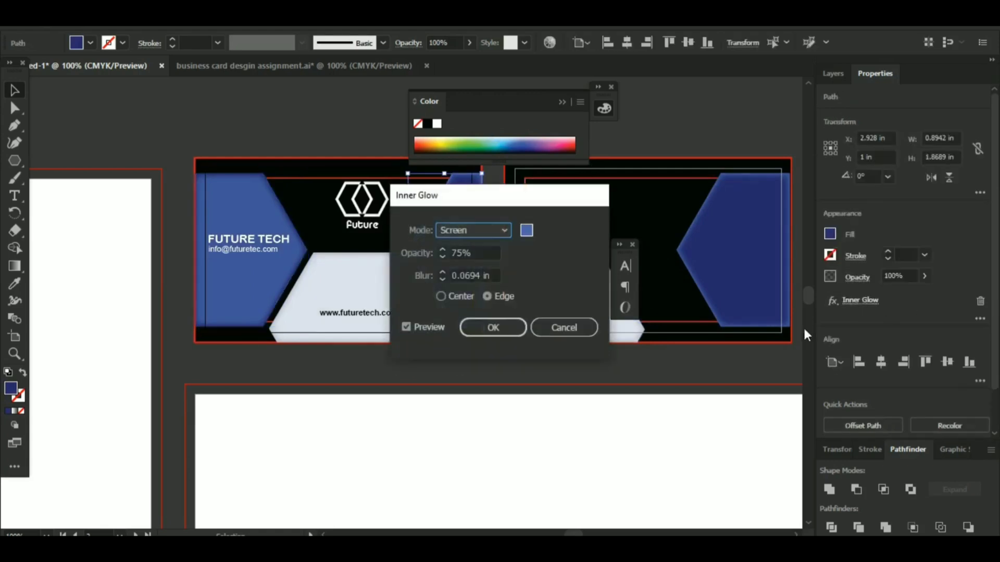
click(493, 327)
click(531, 376)
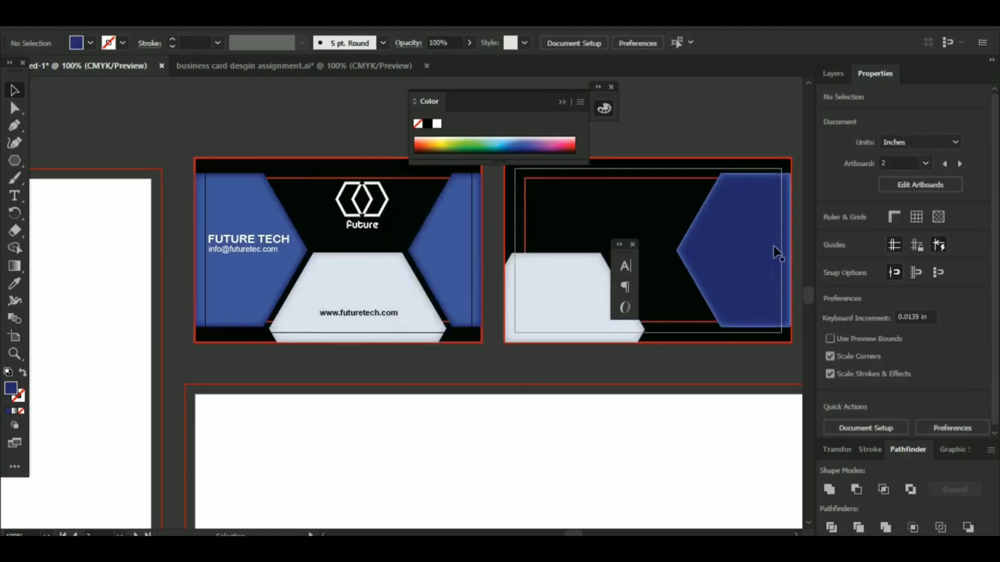
Switch the Inner Glow of the second card's blue hexagon to Center.
click(773, 246)
click(859, 301)
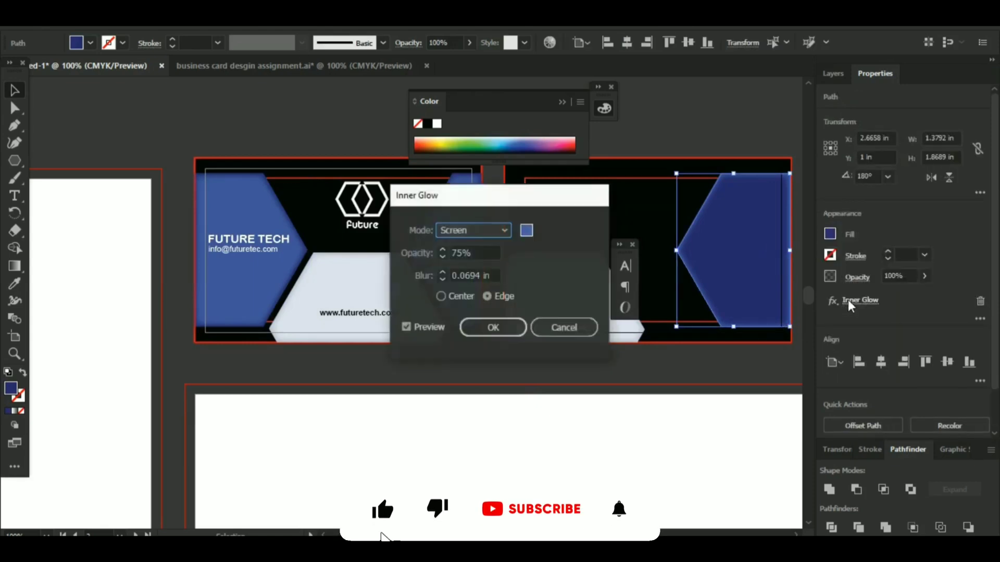
click(442, 295)
click(493, 327)
click(523, 373)
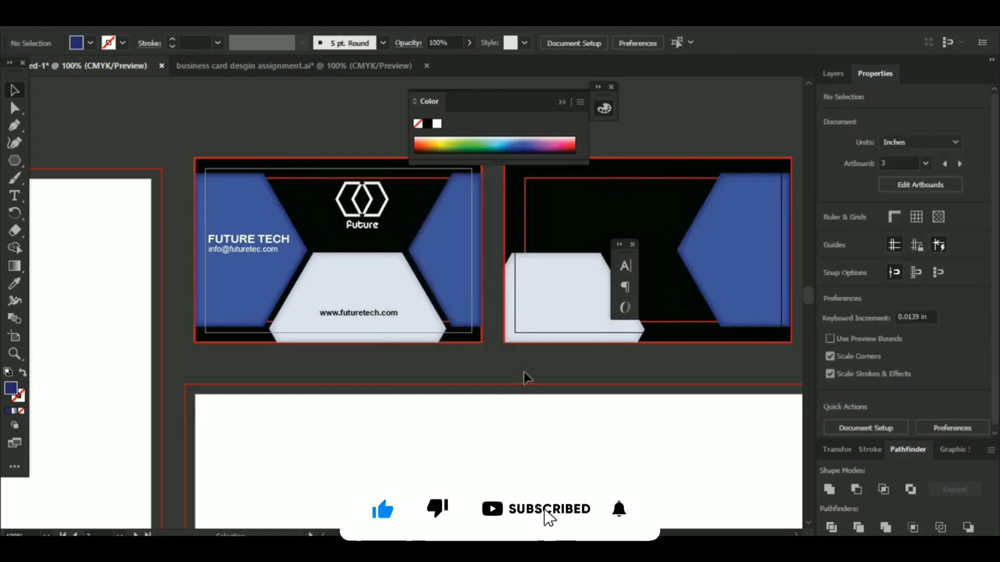
Recolour the second card's blue hexagon by sampling the lavender shape on the same card with the Eyedropper.
drag(524, 371, 422, 385)
drag(342, 383, 408, 406)
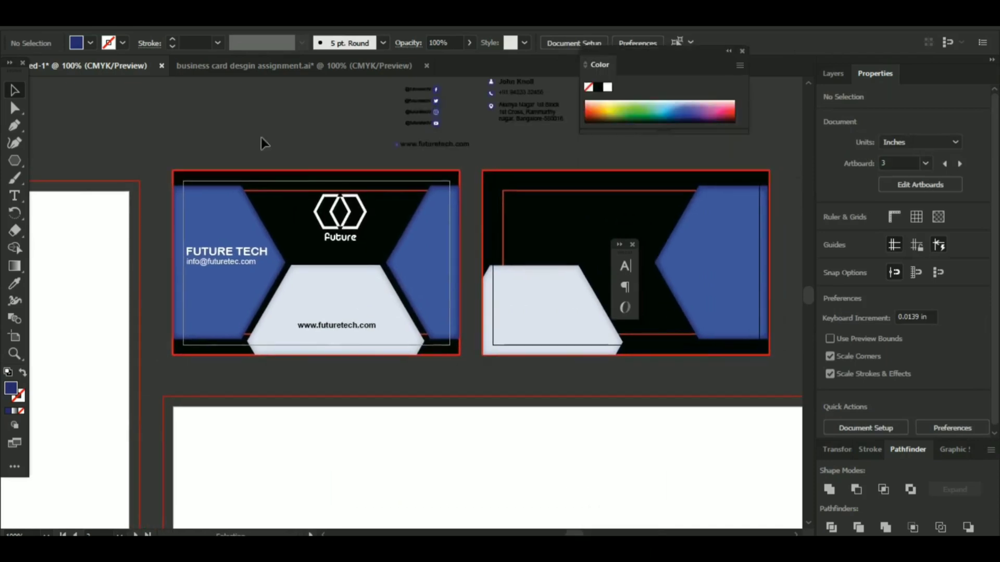
drag(301, 170, 277, 163)
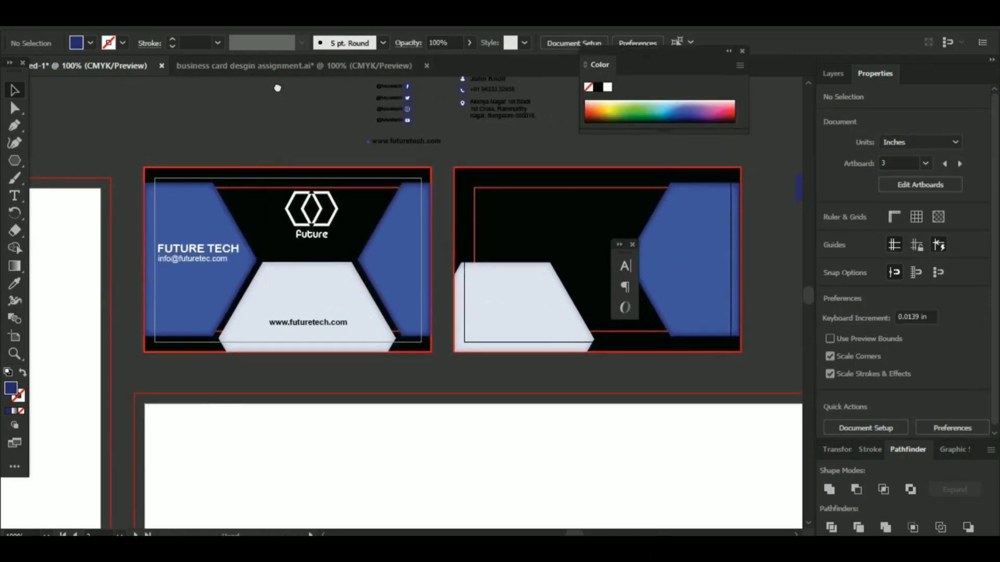
drag(277, 88, 277, 97)
click(406, 126)
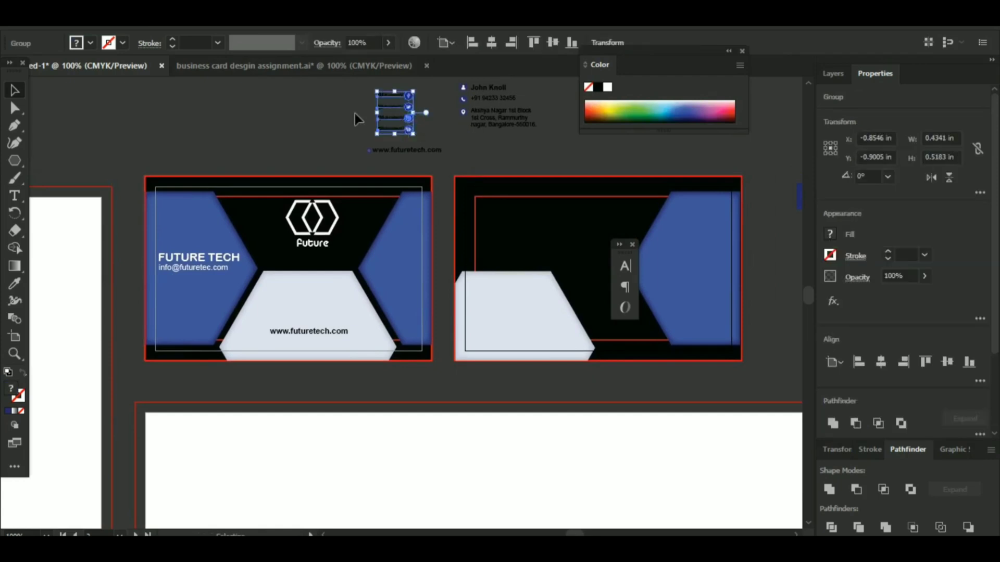
click(731, 284)
key(i)
click(535, 325)
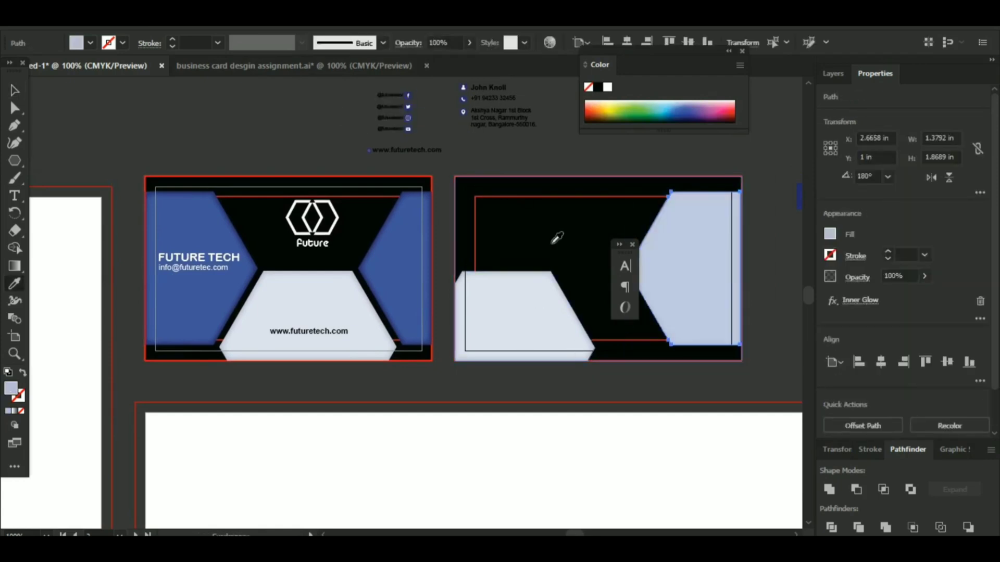
Set the Inner Glow colour of the second card's recoloured hexagon to B1BFE0.
click(847, 302)
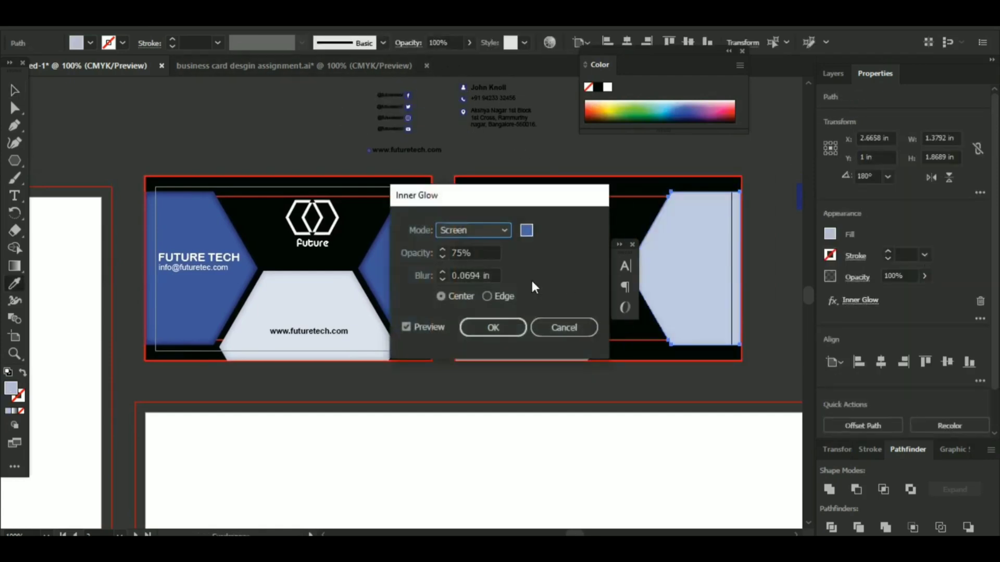
click(493, 328)
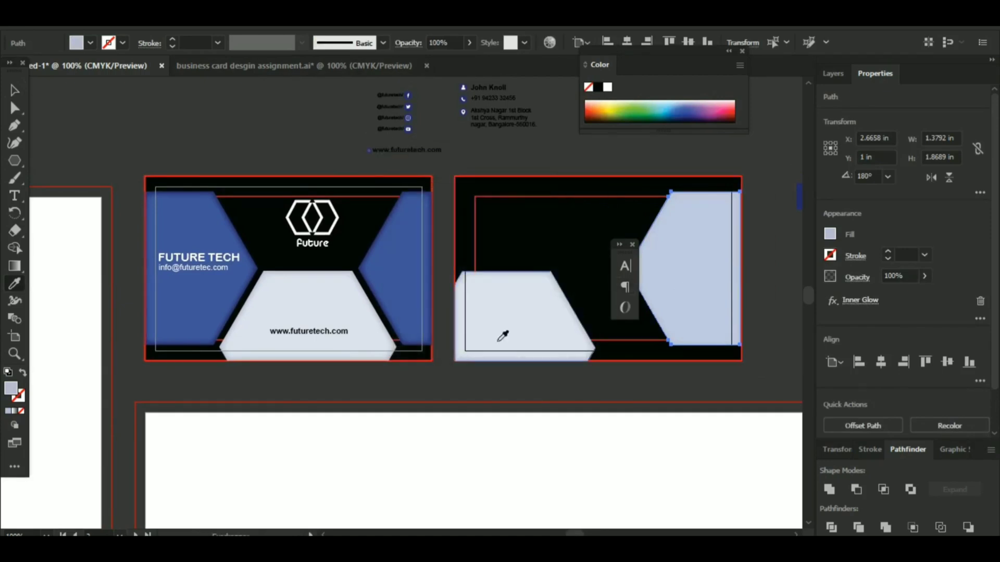
click(848, 301)
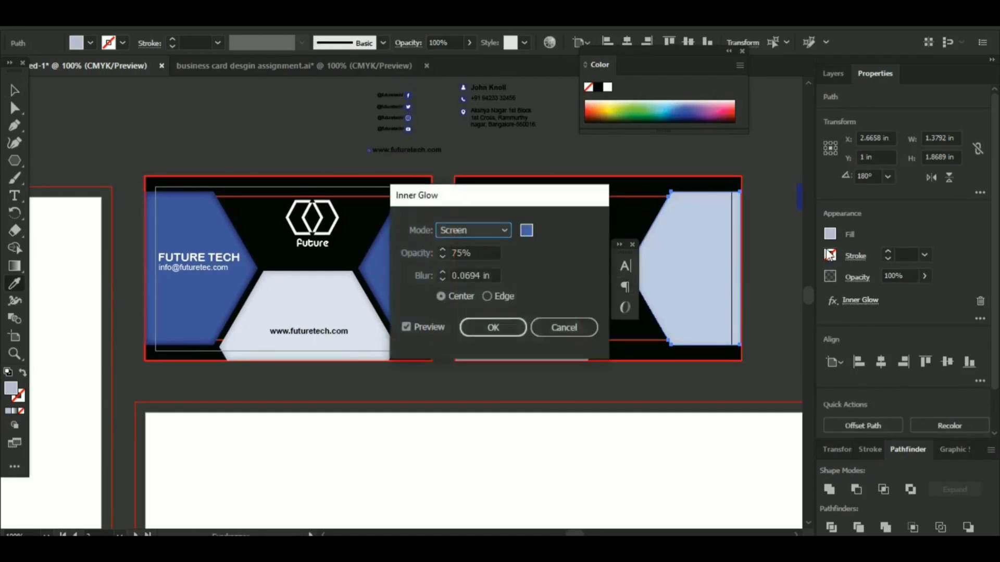
click(526, 231)
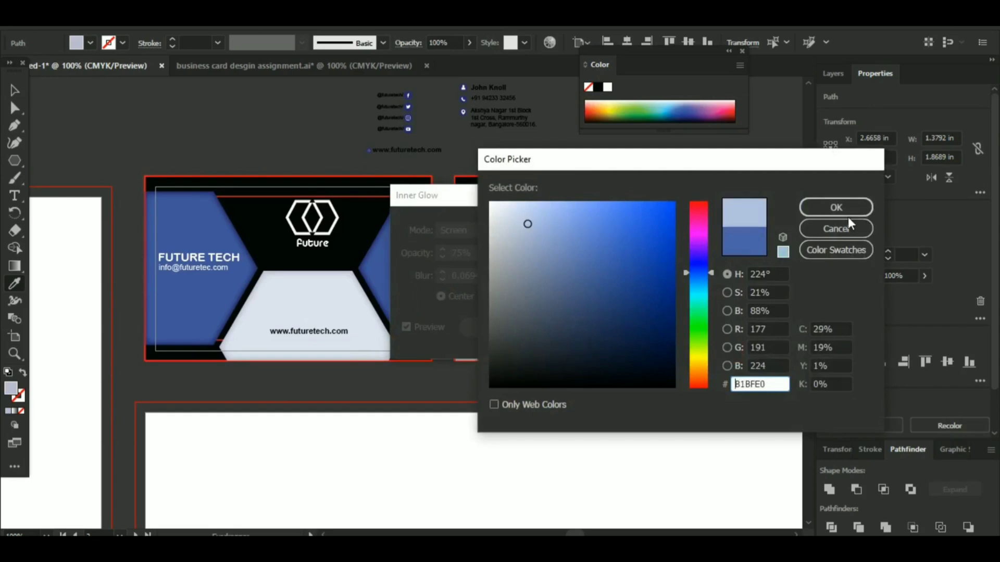
click(845, 213)
click(497, 332)
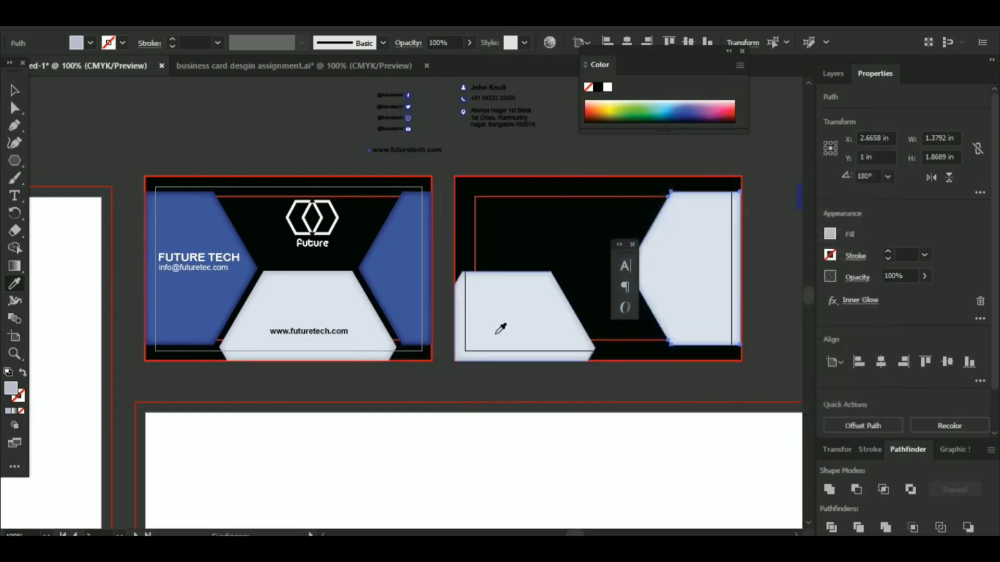
Move the social media icons and handles onto the lower part of the second card's right-hand lavender hexagon and bring them to front.
key(v)
click(525, 284)
click(320, 146)
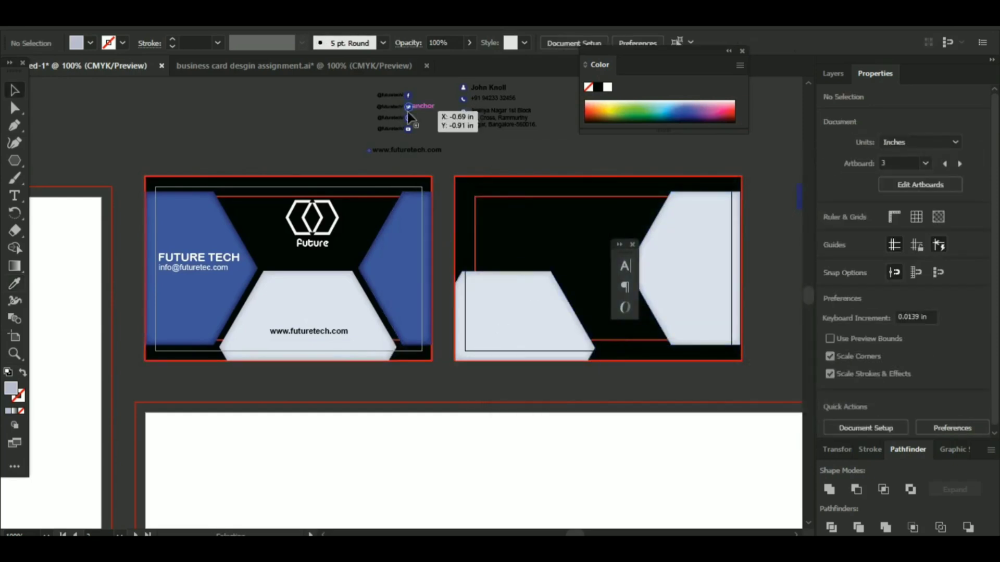
click(407, 112)
click(340, 136)
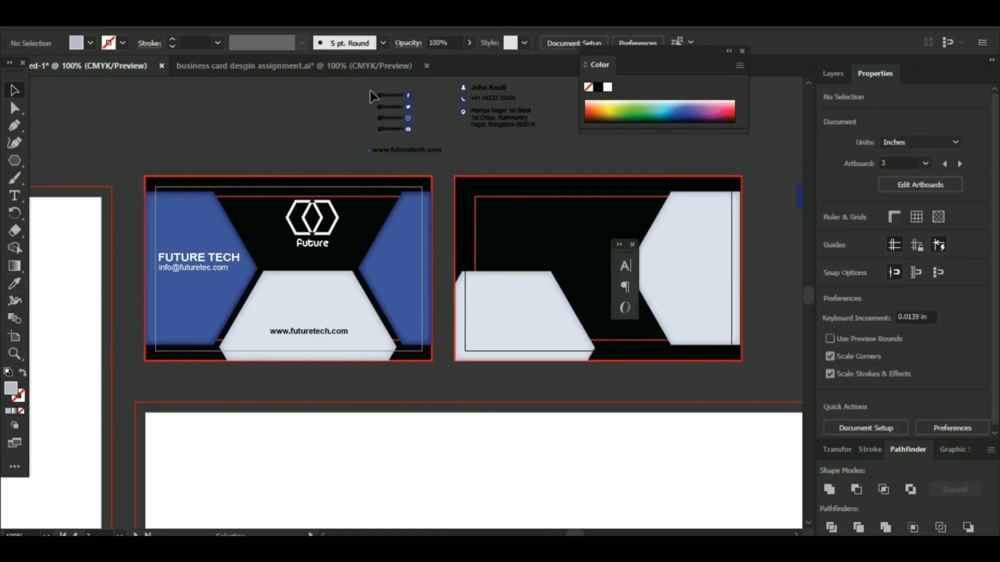
drag(369, 91, 720, 322)
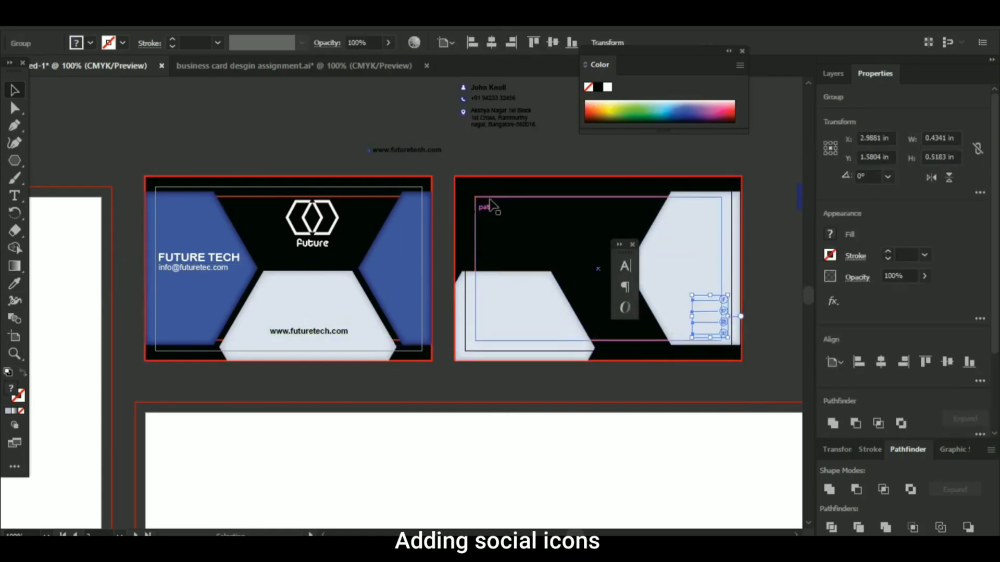
right_click(705, 314)
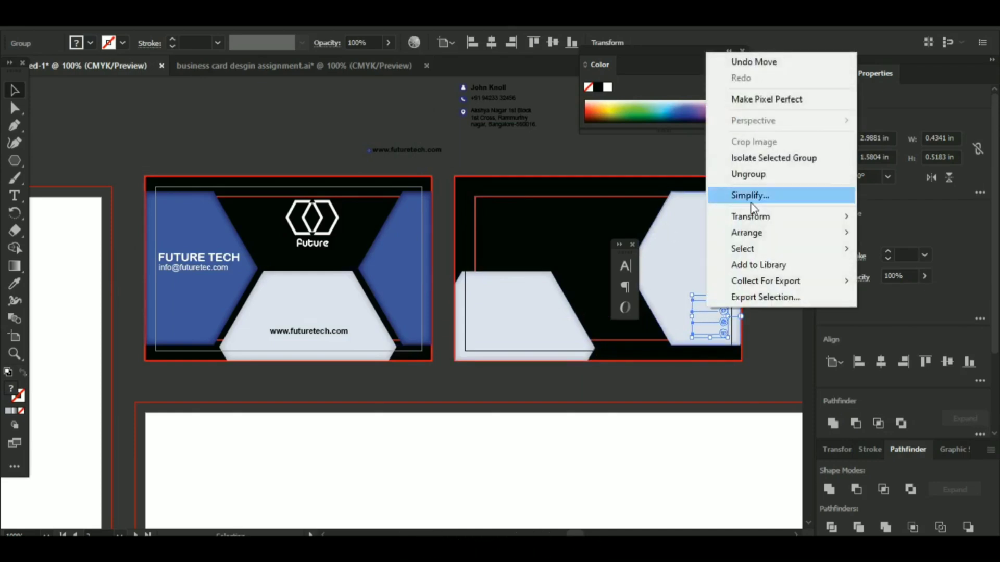
mouse_move(759, 234)
click(652, 230)
click(290, 128)
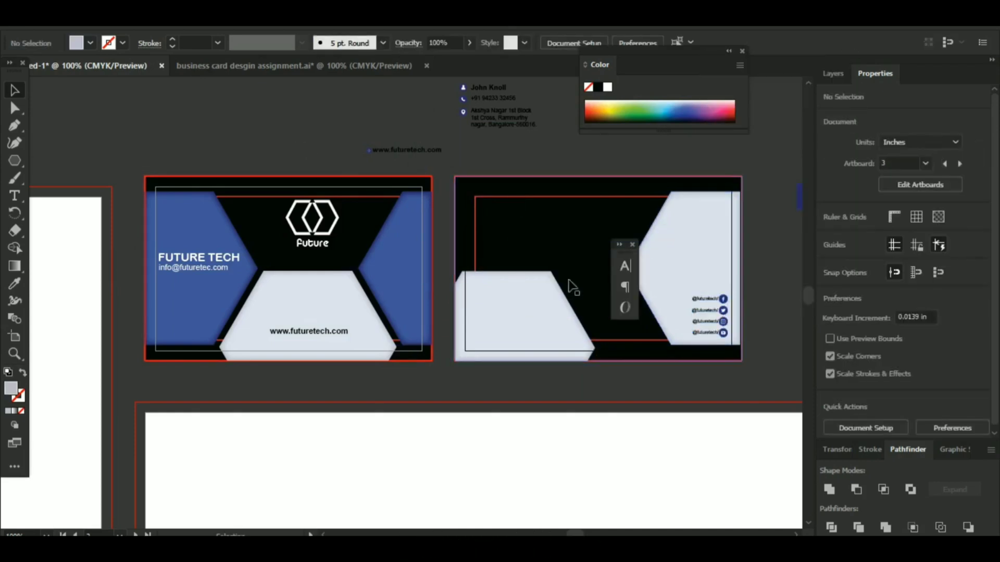
Lock the second card's right-hand lavender hexagon and its black background.
click(661, 260)
key(ctrl+2)
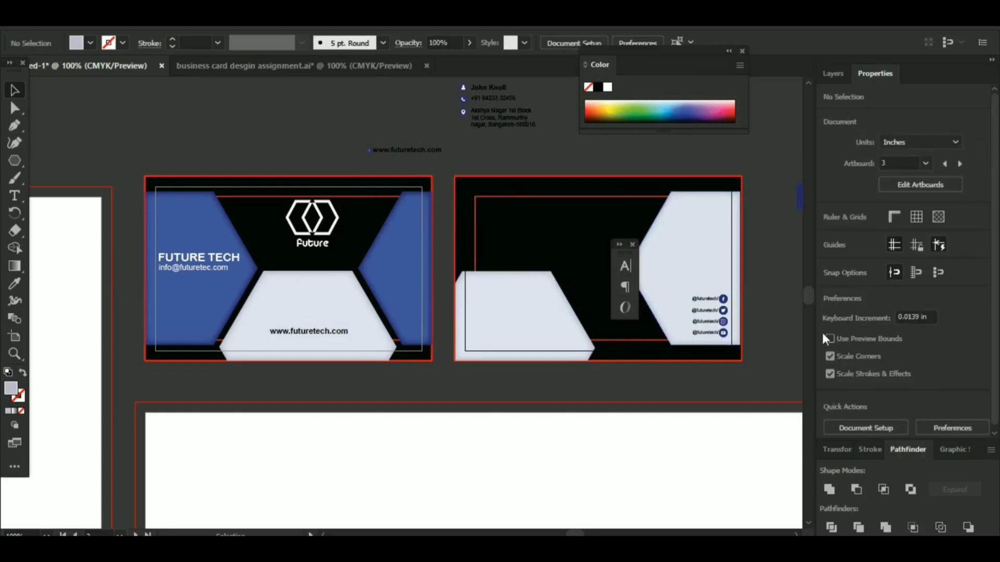
click(506, 234)
key(ctrl+2)
key(v)
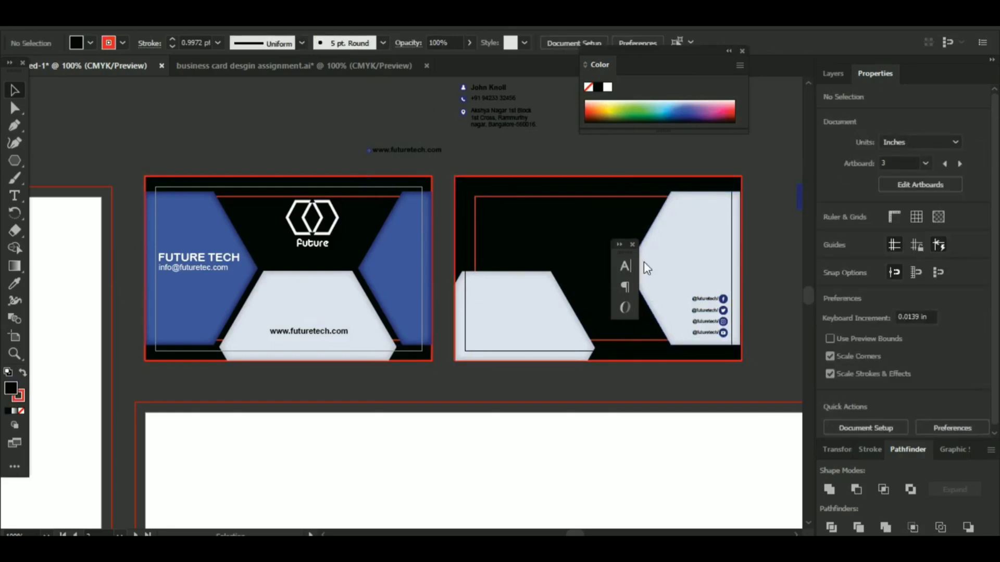
Move the social media group slightly left and up so it sits inside the right edge of the red margin rectangle.
drag(711, 329, 723, 340)
key(ctrl+shift+a)
click(565, 197)
key(ctrl+equal)
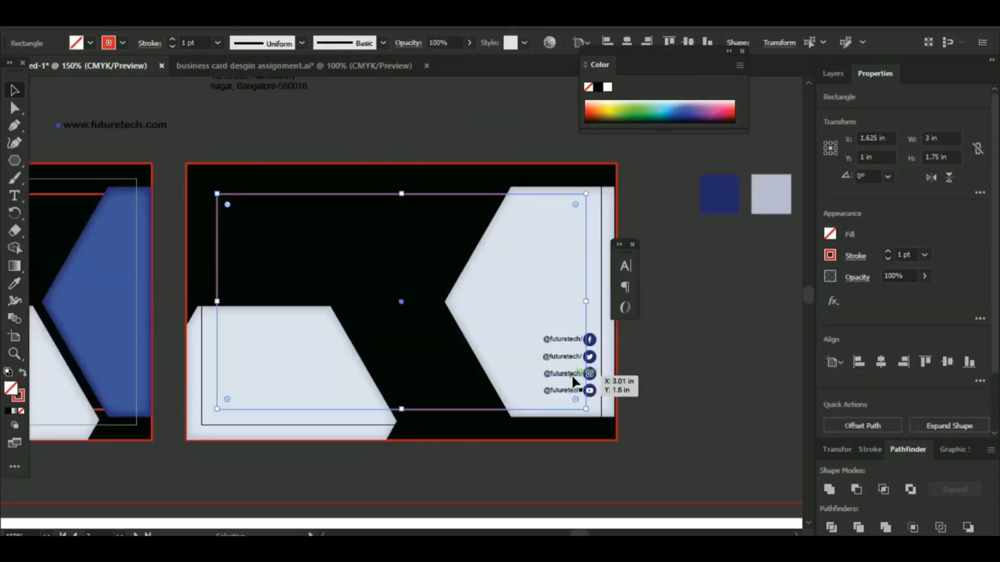
drag(571, 376, 576, 355)
click(495, 198)
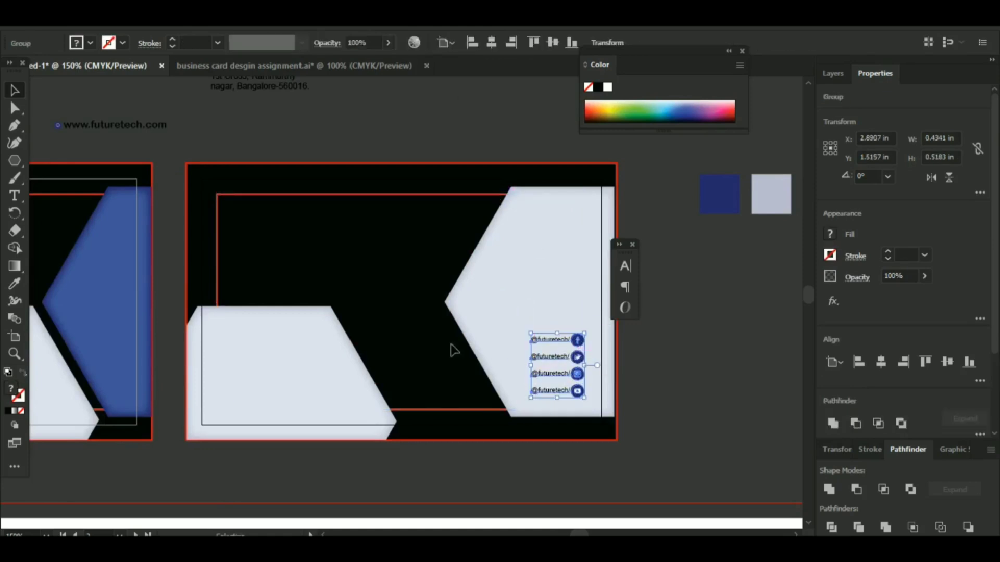
Select the contact icons with the name, phone and address text above the cards and bring them to front.
drag(454, 346, 780, 283)
drag(483, 333, 521, 342)
drag(614, 380, 307, 376)
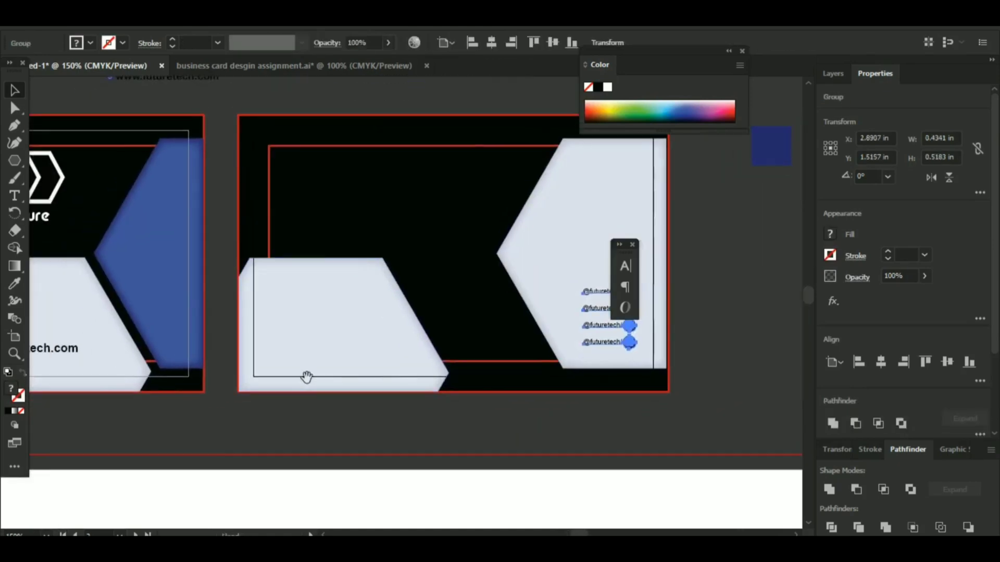
click(226, 225)
scroll(239, 261, up, 5)
scroll(239, 262, left, 3)
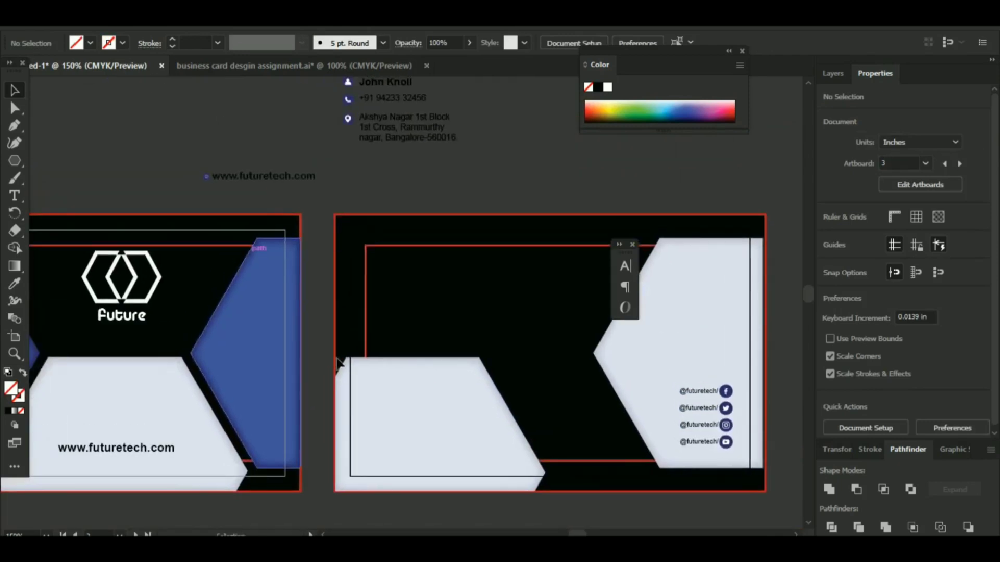
drag(311, 102, 447, 186)
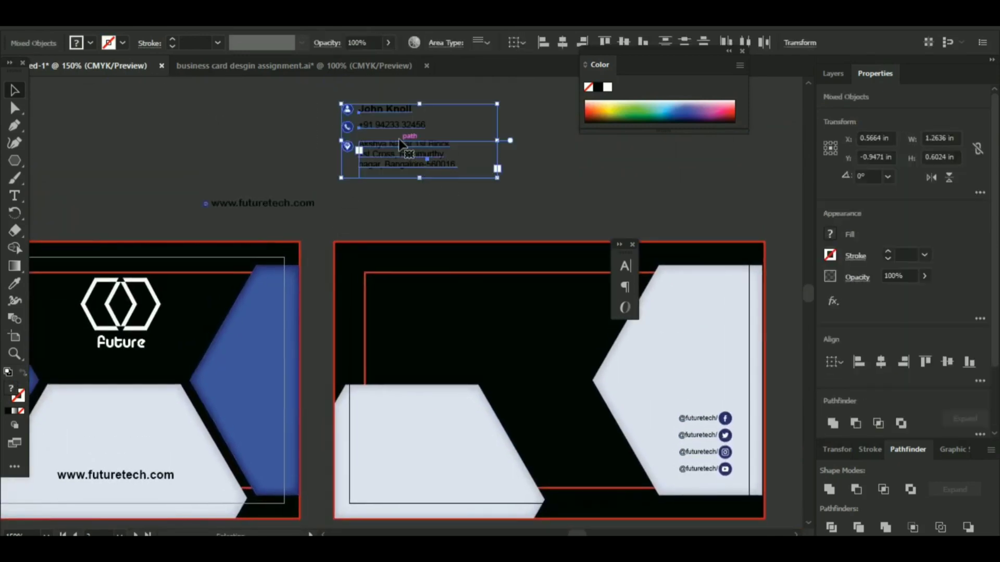
right_click(417, 157)
mouse_move(544, 289)
click(580, 285)
Move the contact details onto the second card's lower-left lavender shape and enlarge them slightly.
drag(384, 130, 393, 327)
drag(526, 305, 542, 298)
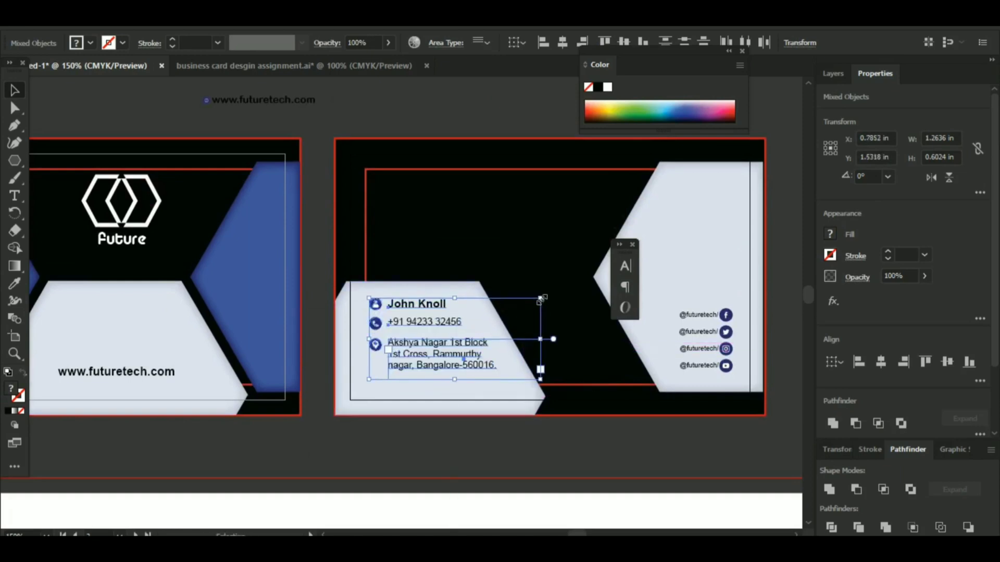
click(323, 117)
Lock the lavender shape behind the contact details on the second card.
click(406, 343)
click(399, 321)
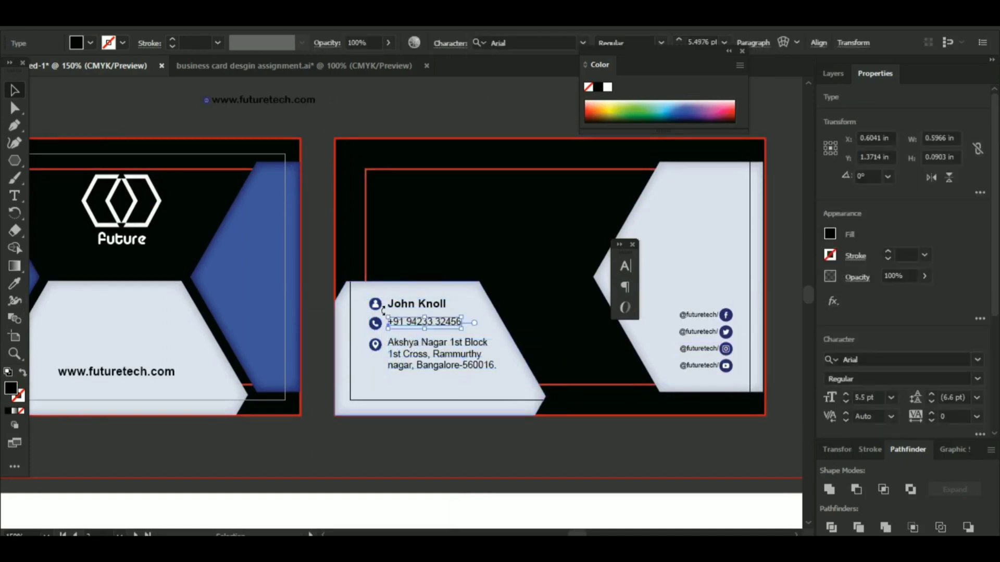
click(382, 255)
click(398, 289)
key(ctrl+2)
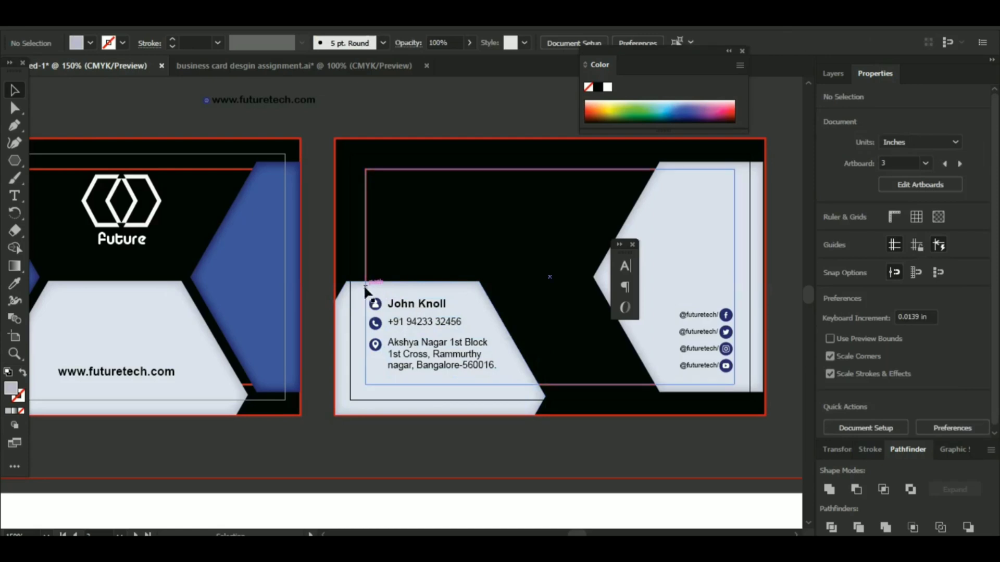
drag(315, 148, 549, 237)
click(446, 183)
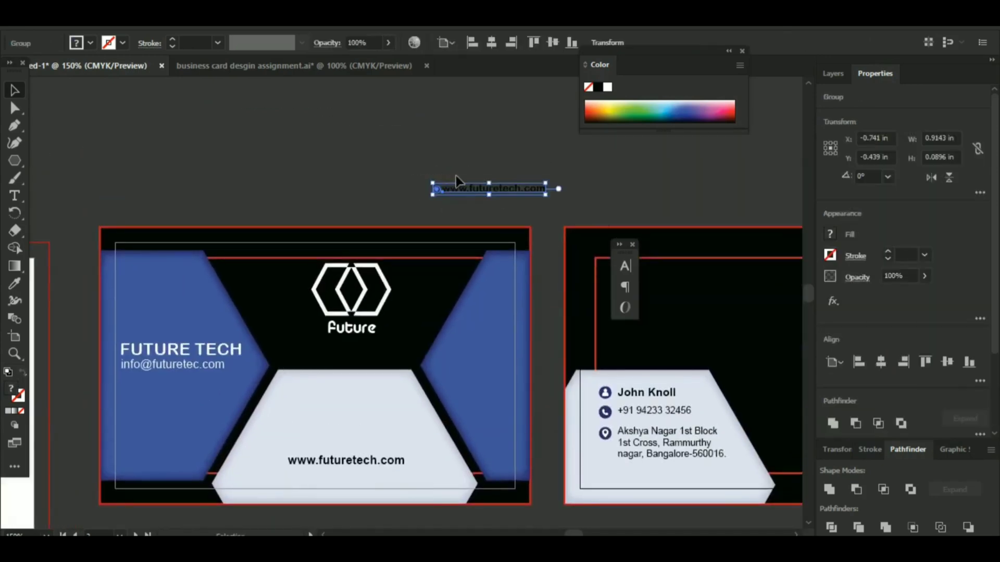
right_click(457, 175)
click(489, 297)
click(382, 206)
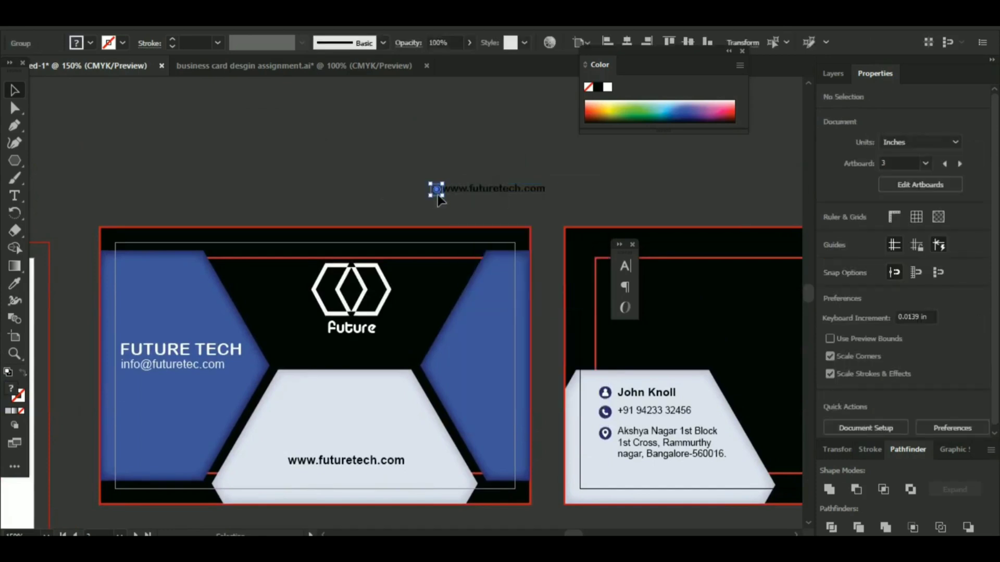
Move the round web icon onto the first card's lavender shape, beside the web address, and bring it to front.
click(436, 188)
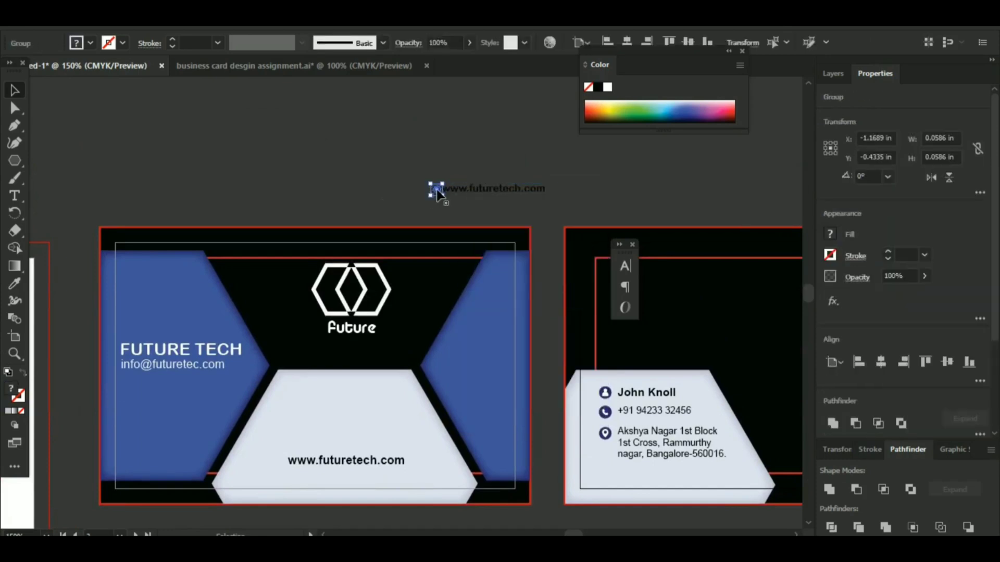
drag(437, 188, 253, 459)
right_click(284, 442)
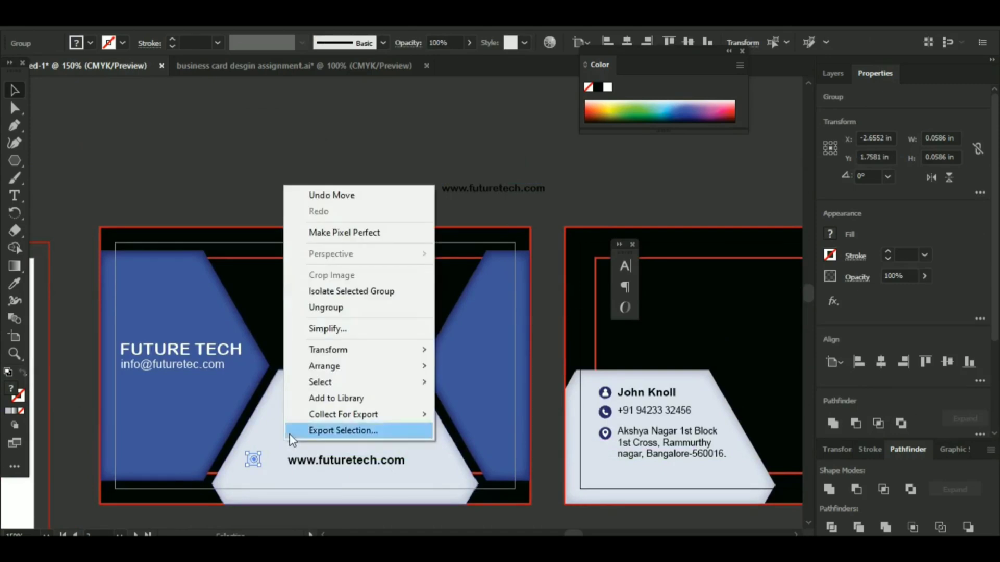
mouse_move(324, 368)
click(458, 366)
key(ctrl+plus)
key(ctrl+plus)
key(ctrl+plus)
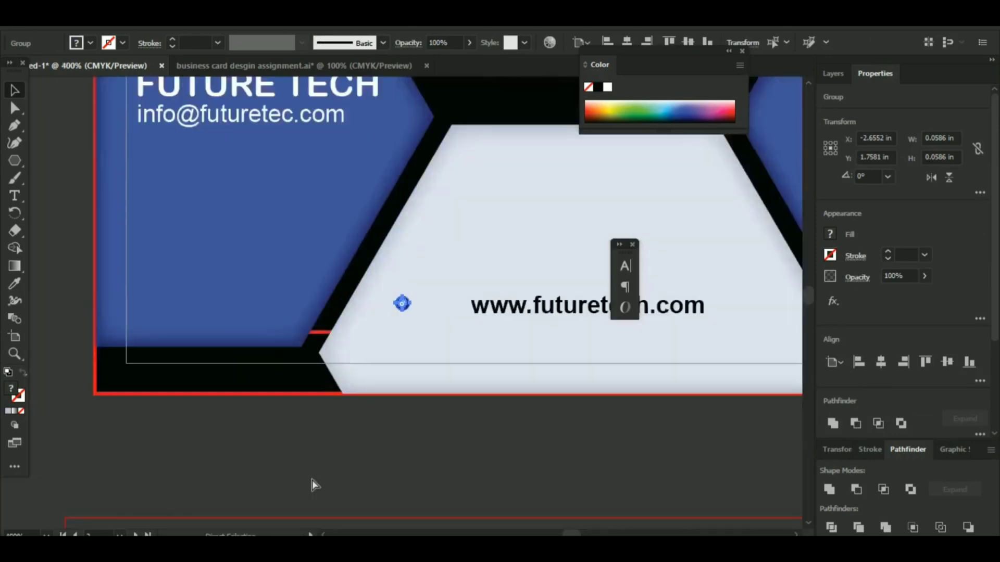
key(ctrl+equal)
key(ctrl+equal)
key(ctrl+equal)
drag(399, 308, 620, 322)
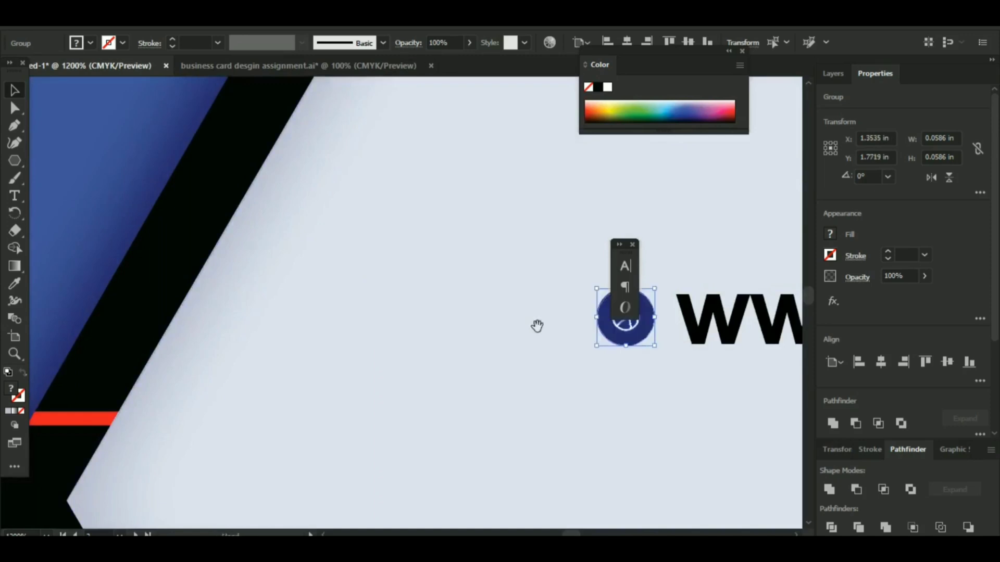
drag(537, 326, 449, 365)
drag(516, 351, 525, 353)
click(85, 288)
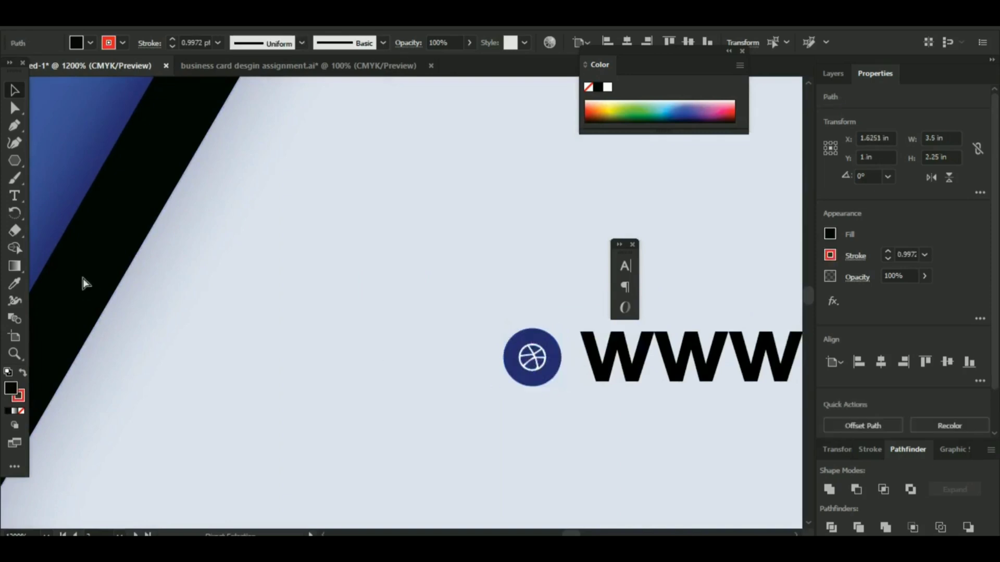
alt+click(435, 305)
alt+click(435, 305)
alt+click(436, 305)
alt+click(435, 305)
alt+click(435, 305)
drag(438, 270, 350, 287)
alt+click(413, 284)
alt+click(413, 285)
key(ctrl+minus)
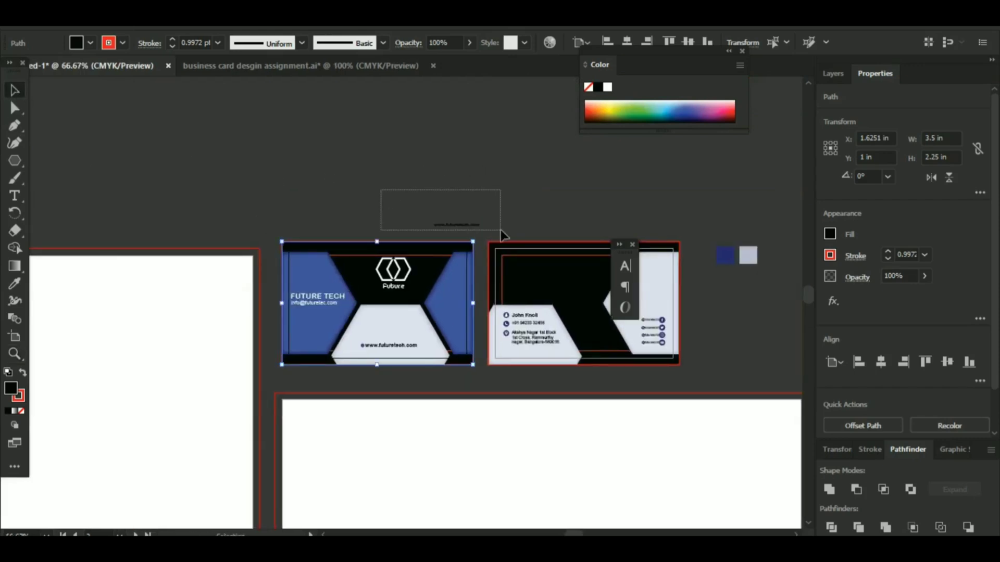
drag(501, 236, 501, 230)
click(373, 234)
Change the first card's background fill from black to the very dark navy 00051C.
drag(299, 206, 635, 361)
click(636, 361)
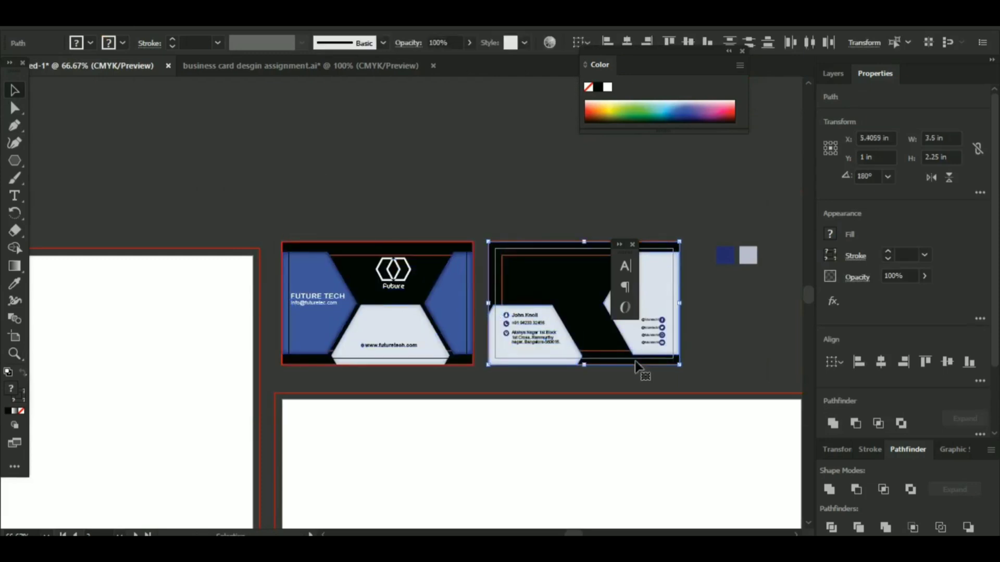
click(421, 196)
click(354, 283)
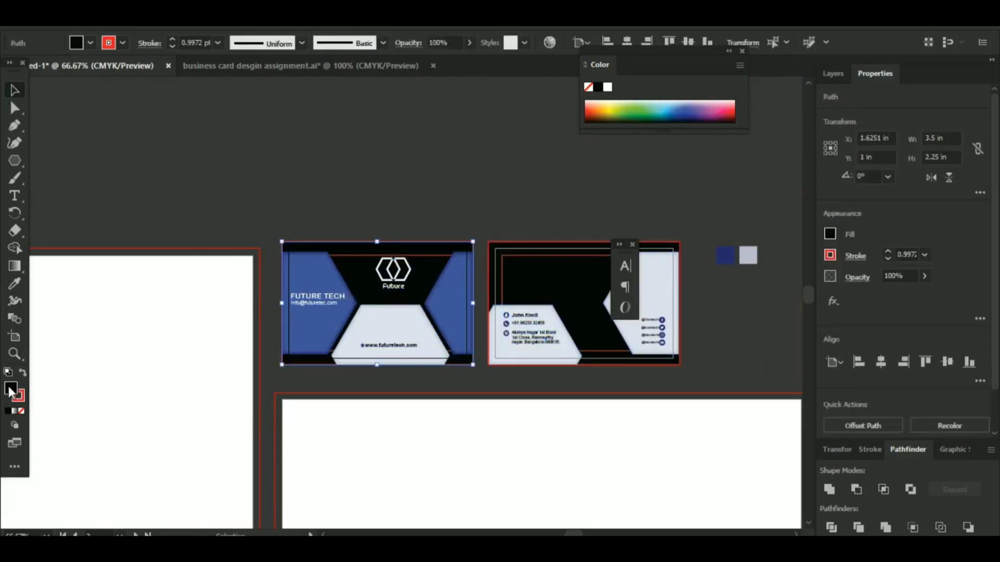
double_click(11, 389)
click(699, 271)
drag(636, 354, 667, 353)
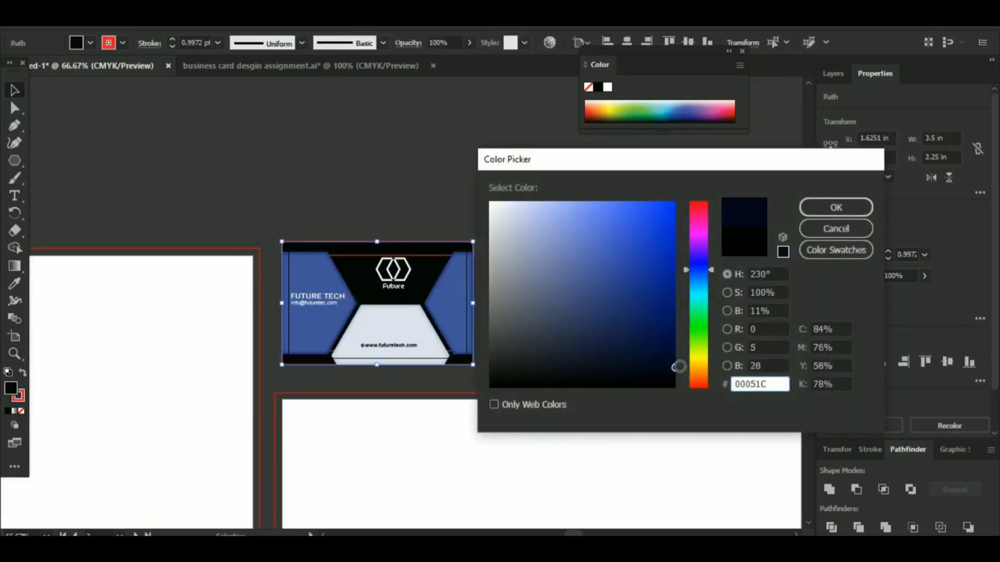
click(835, 207)
click(427, 189)
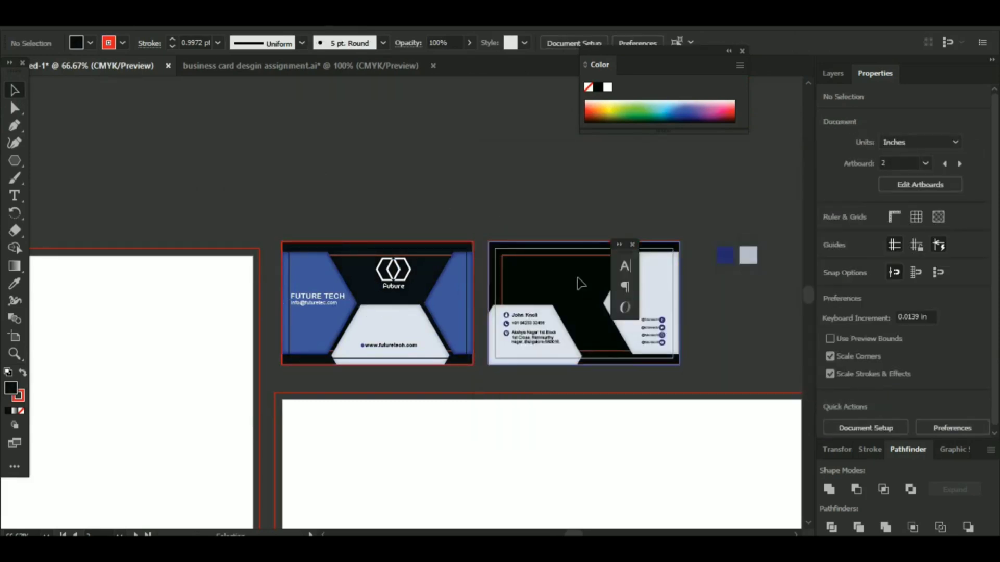
Apply the first card's dark navy background to the second card's background with the Eyedropper.
click(580, 284)
key(i)
click(431, 247)
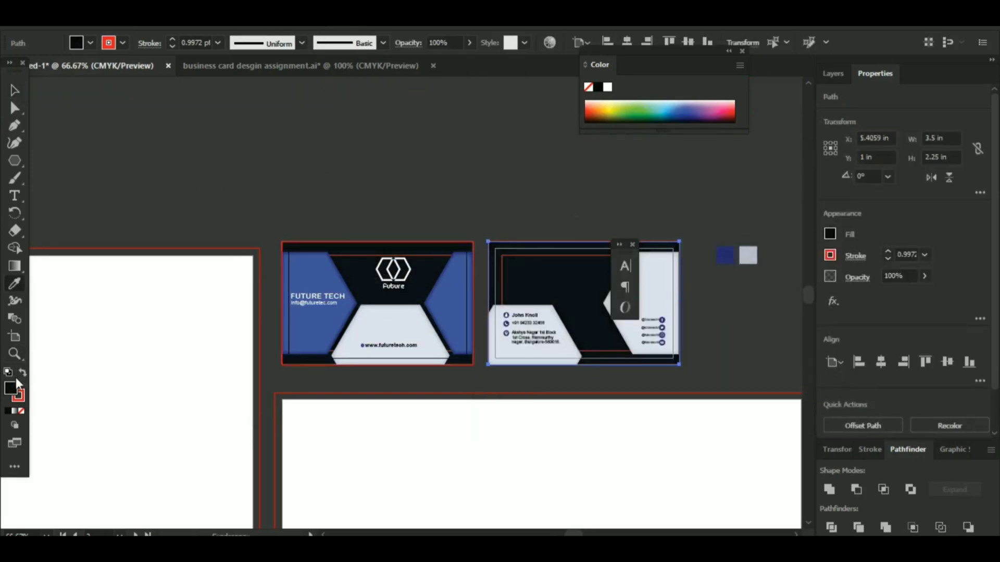
click(13, 93)
click(212, 189)
Copy the first card's two blue side shapes into the upper left and upper right corners of the letterhead artboard.
drag(36, 411, 358, 319)
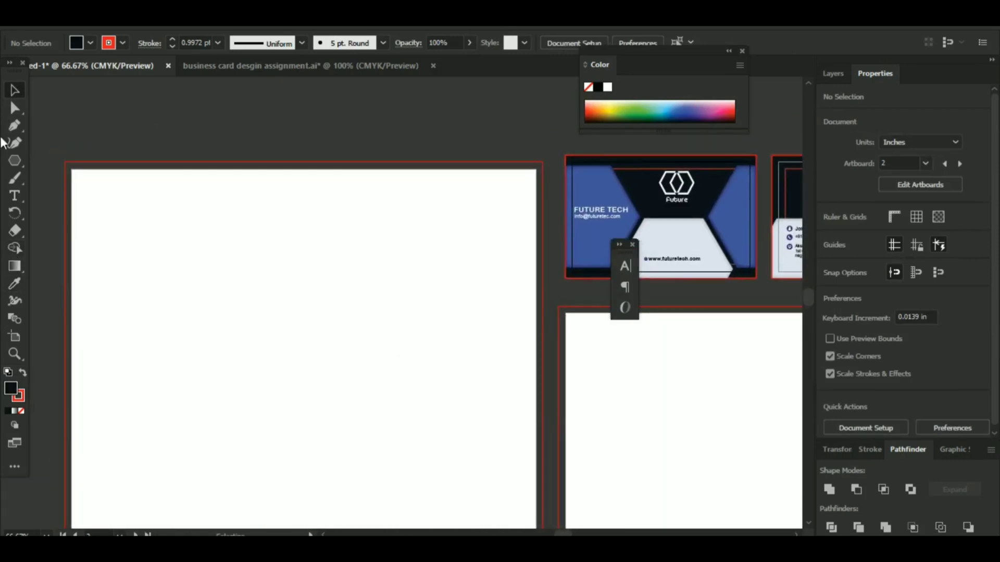
click(14, 108)
drag(587, 246, 90, 249)
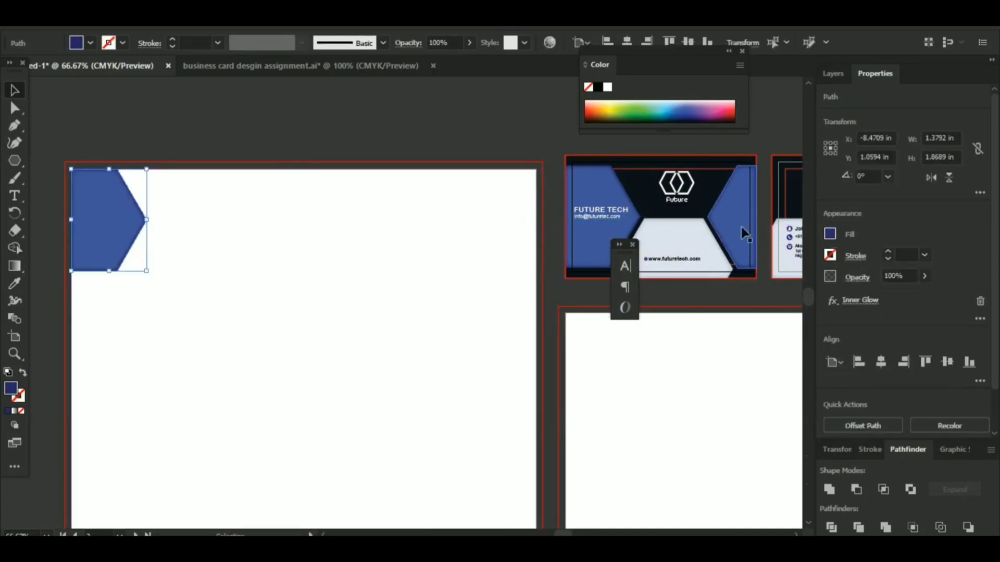
drag(744, 235, 508, 234)
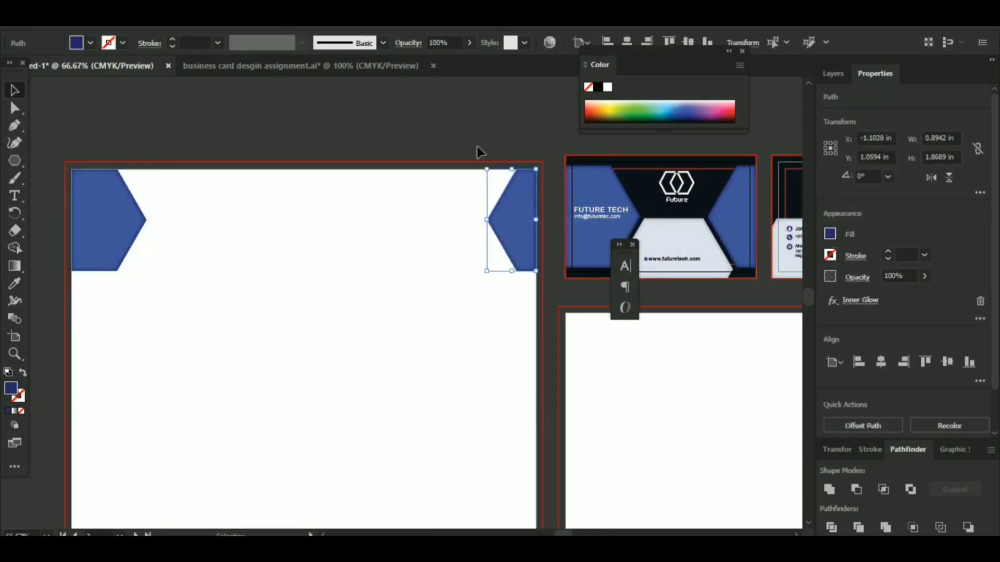
click(426, 218)
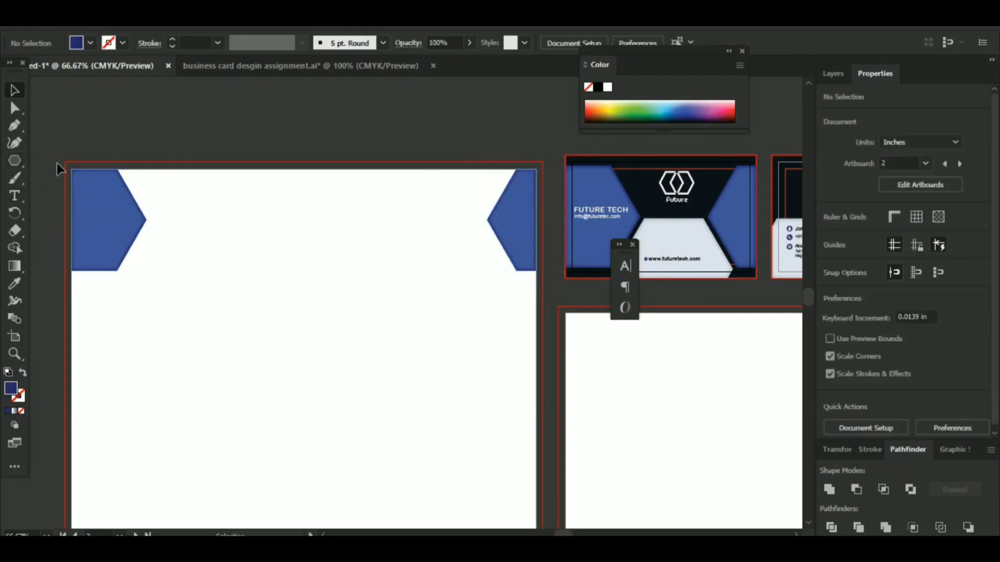
Draw a header rectangle about 8.6 by 2 in from the letterhead's upper-left bleed corner down to the blue shapes' lower edge.
right_click(15, 160)
click(78, 161)
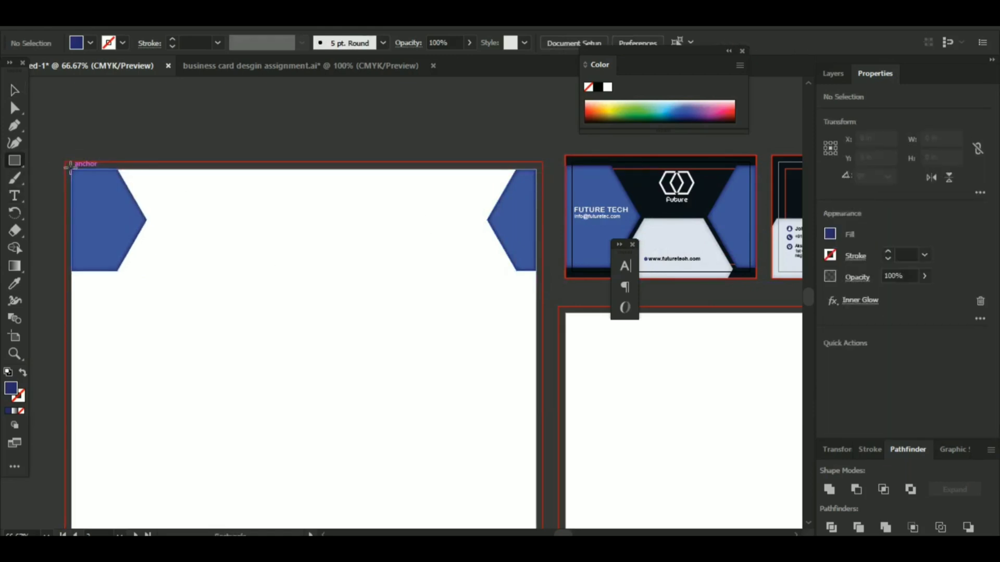
drag(149, 185, 133, 242)
key(ctrl+z)
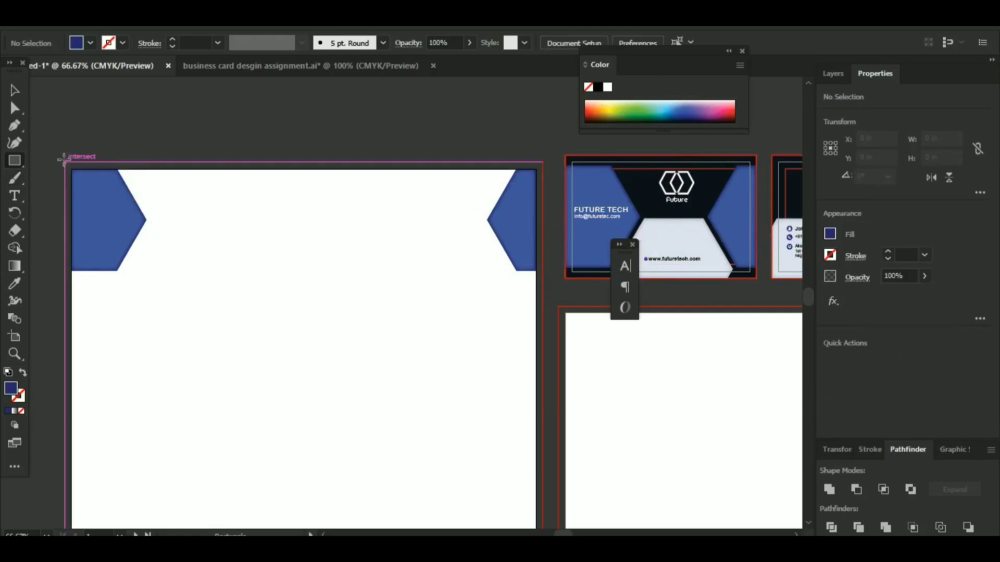
drag(64, 162, 535, 271)
Sample the card's dark navy background onto the header rectangle and send it behind the blue shapes.
key(i)
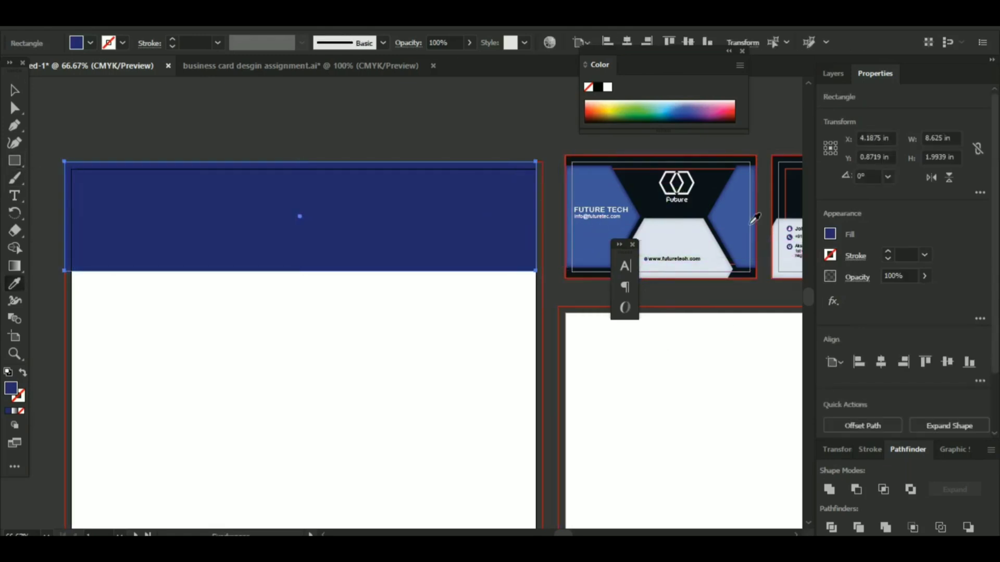
click(704, 187)
key(v)
right_click(278, 250)
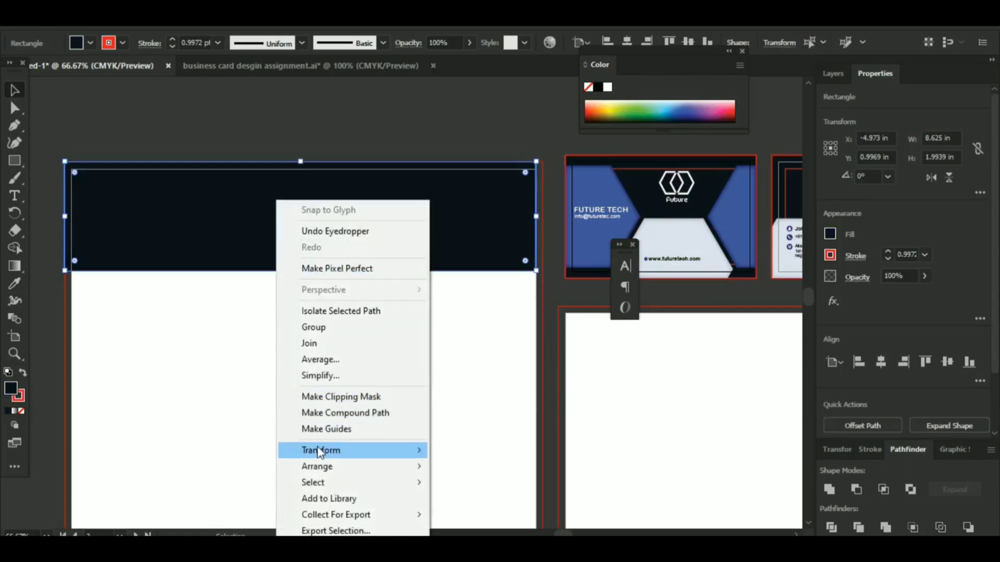
mouse_move(333, 465)
click(468, 517)
click(236, 91)
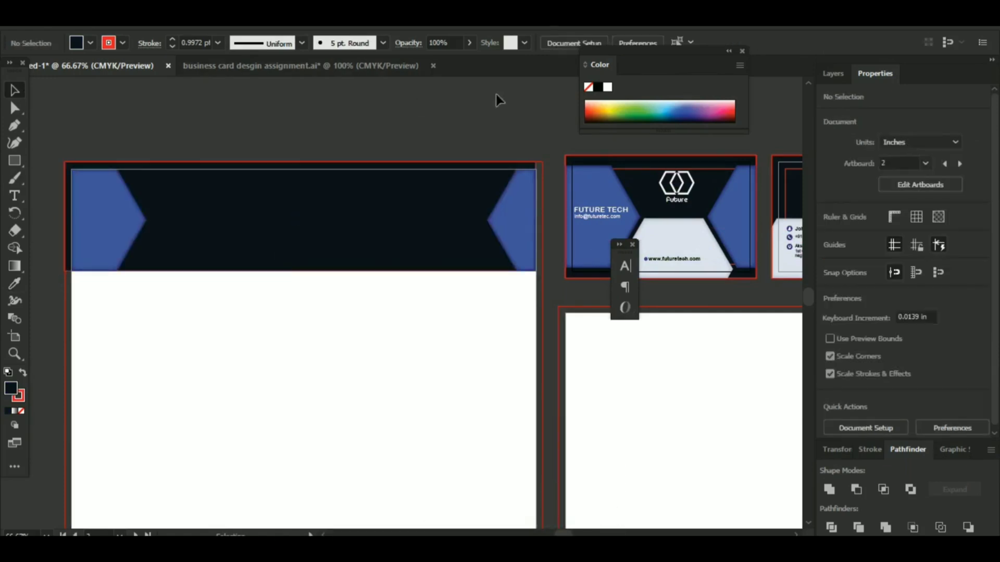
Copy the first card's lavender shape to the middle of the header and trim its overhang below with the Shape Builder.
drag(674, 245, 321, 244)
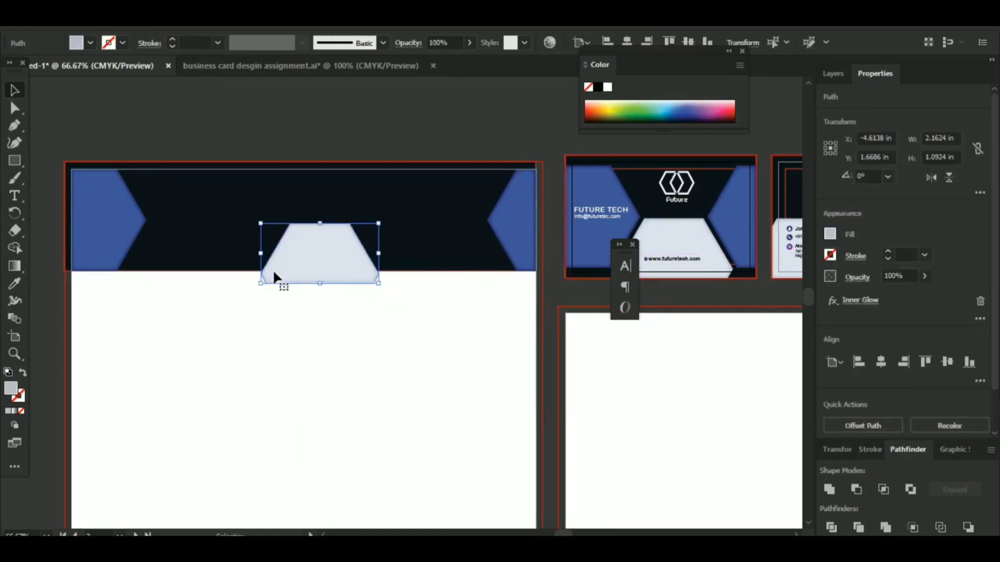
drag(248, 311, 355, 216)
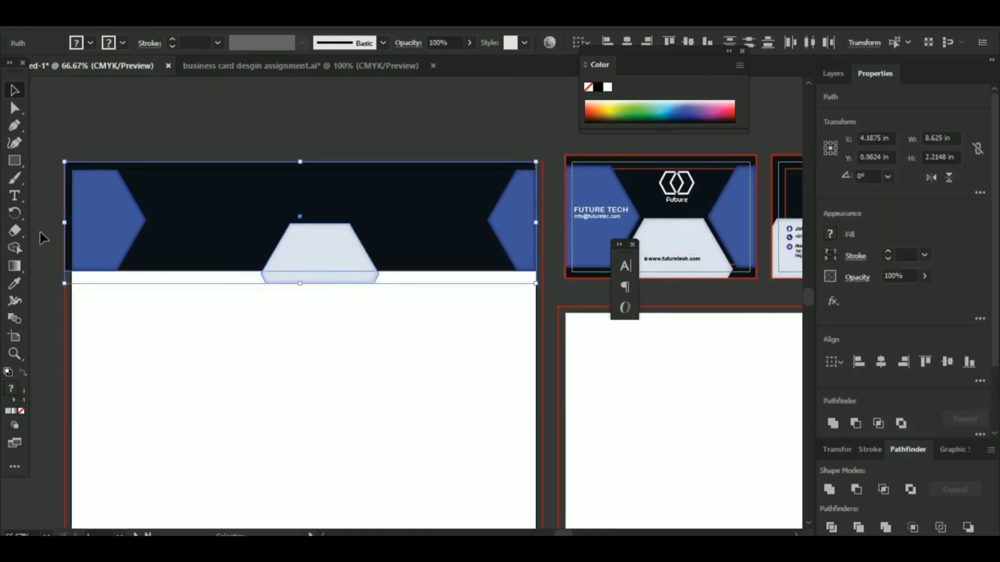
click(14, 248)
alt+click(295, 276)
click(11, 92)
click(196, 89)
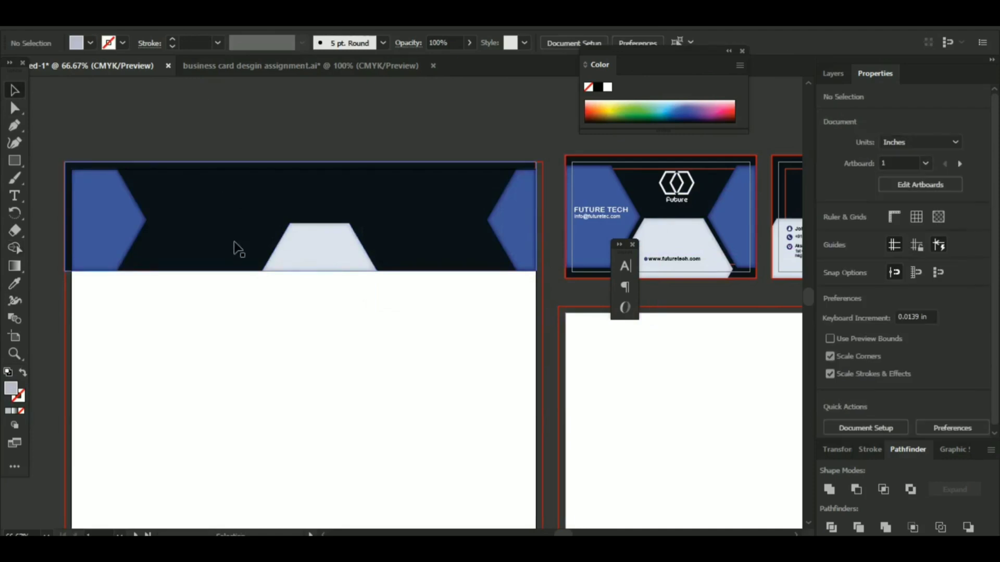
click(235, 244)
double_click(83, 227)
click(143, 117)
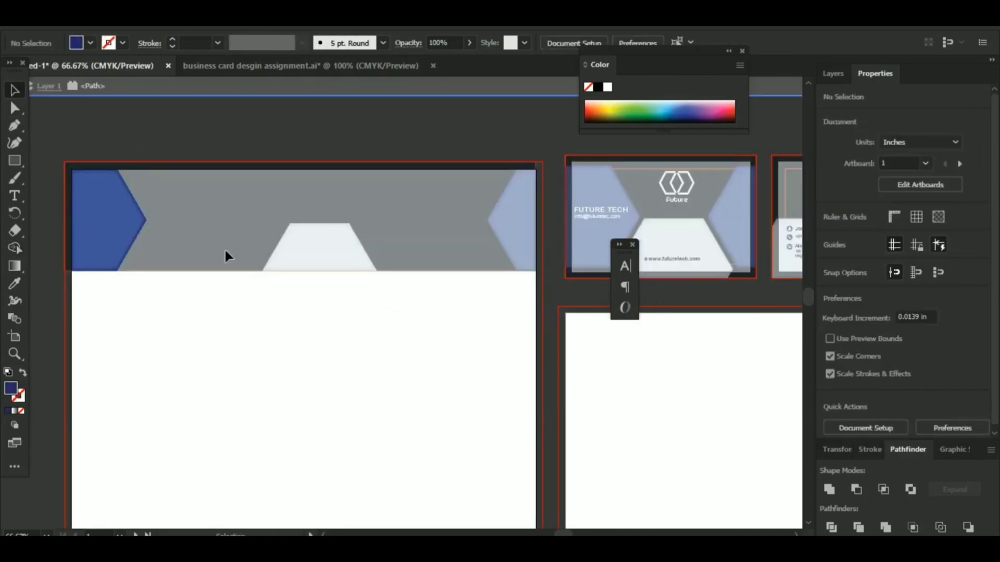
click(246, 89)
Copy the second card's two lavender shapes onto the blank body of the letterhead.
drag(337, 344, 334, 180)
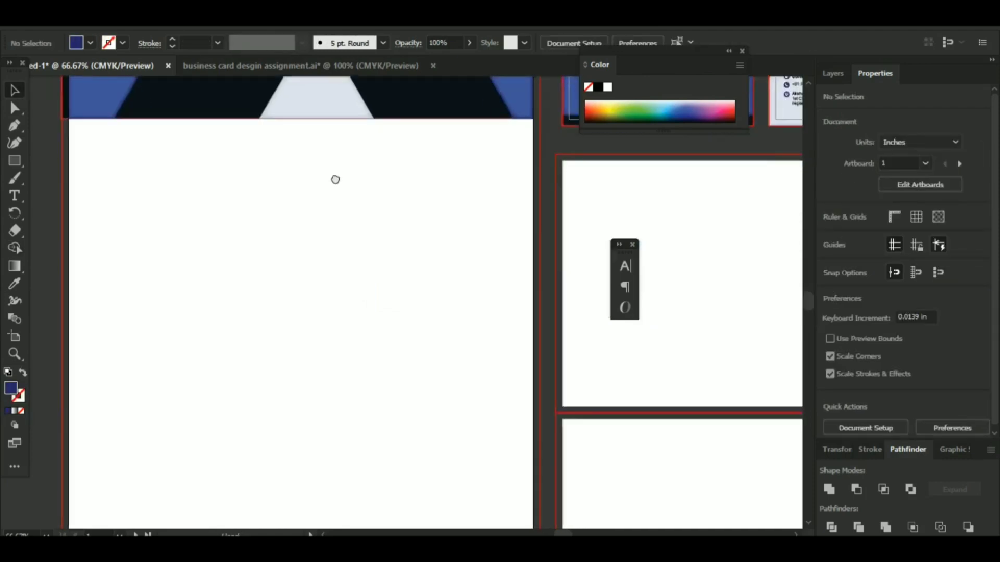
drag(337, 374, 185, 426)
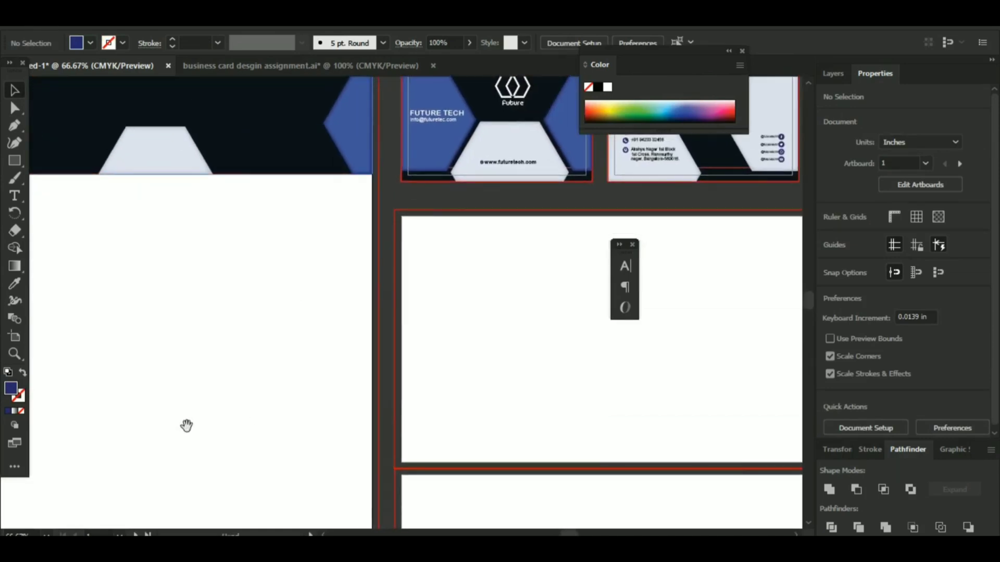
drag(231, 376, 265, 388)
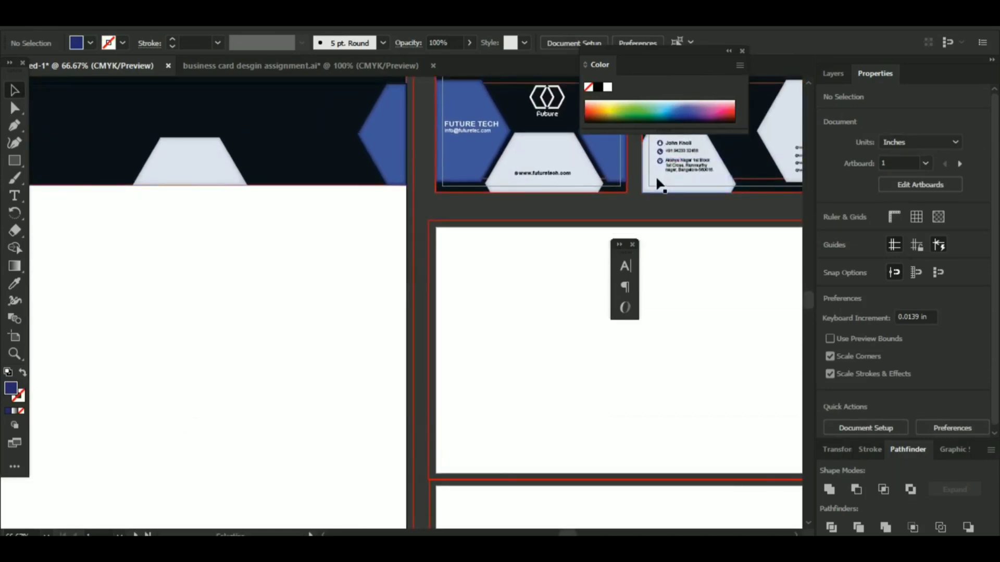
drag(657, 182, 257, 402)
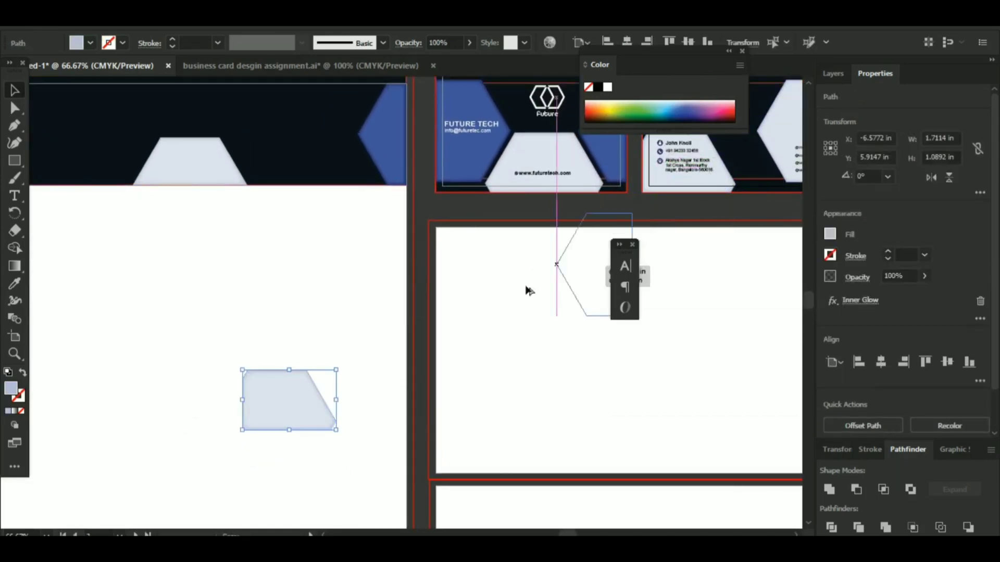
drag(526, 286, 119, 408)
Reflect the copied lower-left card shape across the vertical axis and place it in the letterhead's lower-right corner at the bleed edge.
drag(316, 381, 512, 108)
drag(461, 140, 461, 286)
right_click(462, 286)
mouse_move(489, 466)
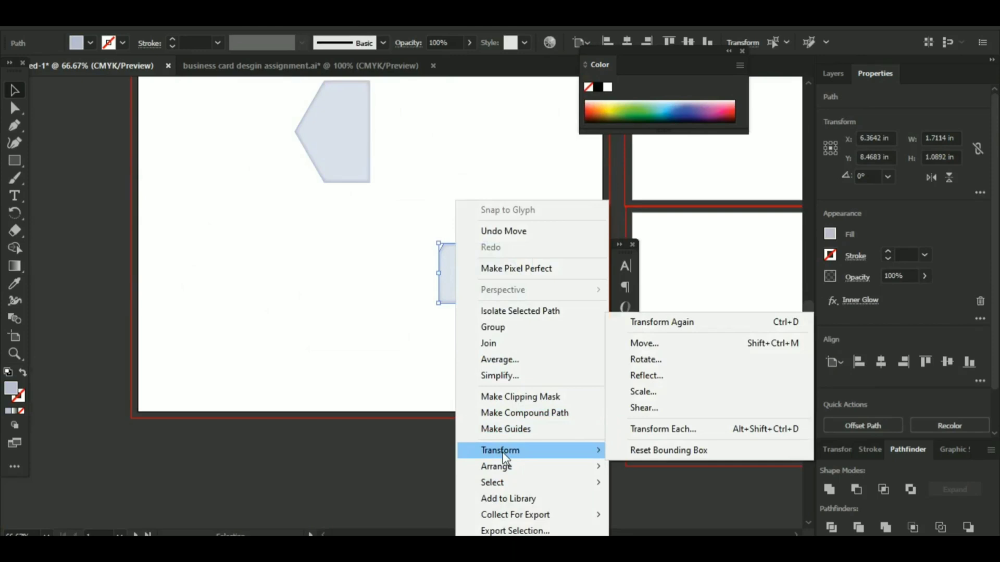
click(644, 375)
click(704, 403)
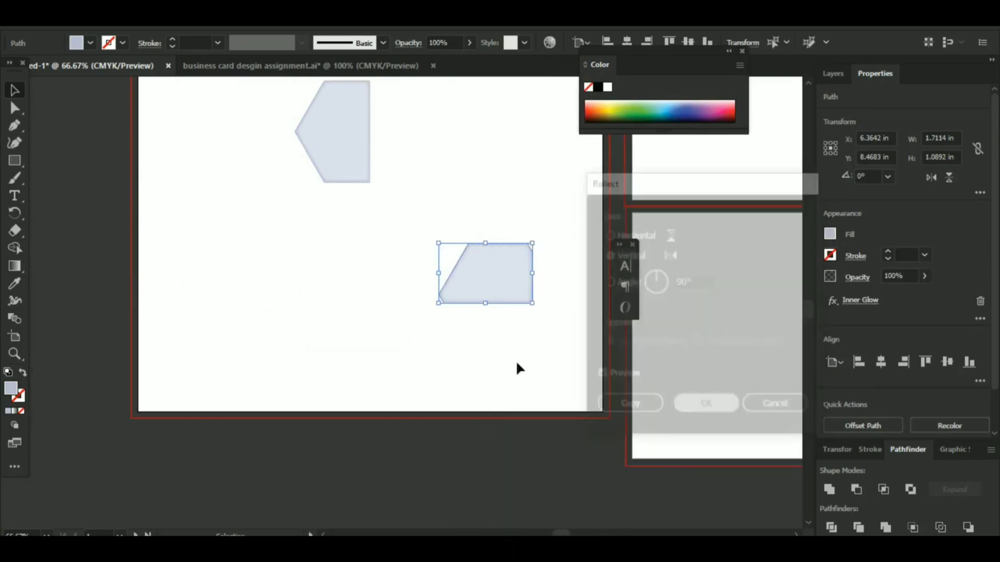
drag(487, 288, 544, 386)
click(367, 306)
Move the other lavender shape to the letterhead's lower-left corner, reflect it across the vertical axis and align it with the bleed edge.
drag(329, 144, 180, 362)
right_click(181, 358)
mouse_move(280, 260)
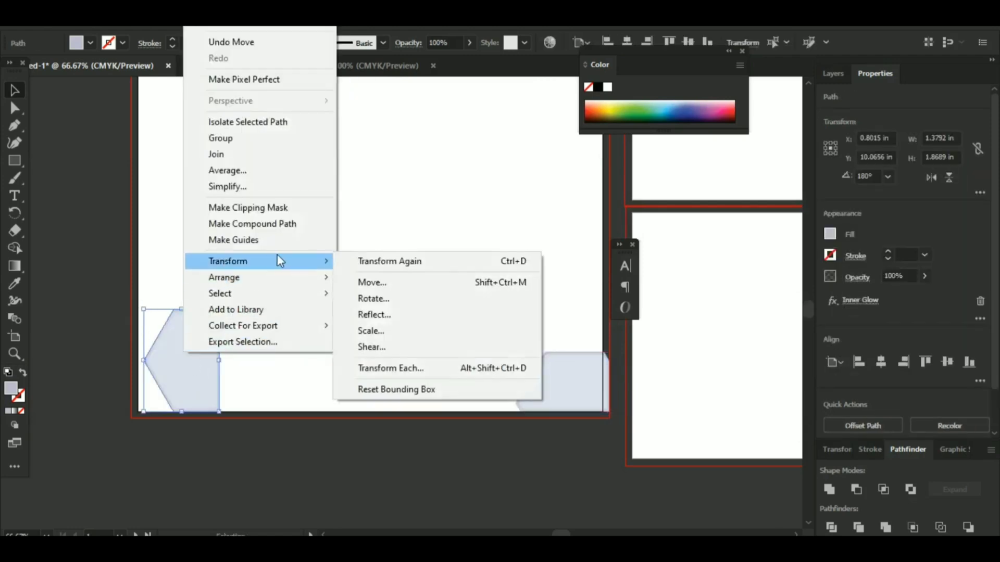
click(371, 315)
click(699, 405)
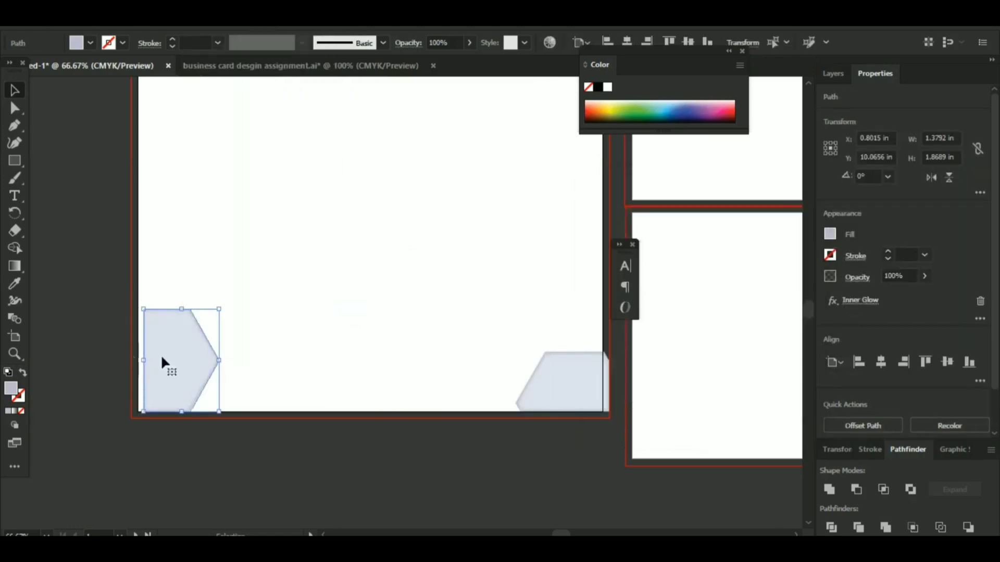
drag(160, 359, 141, 356)
click(470, 364)
click(543, 372)
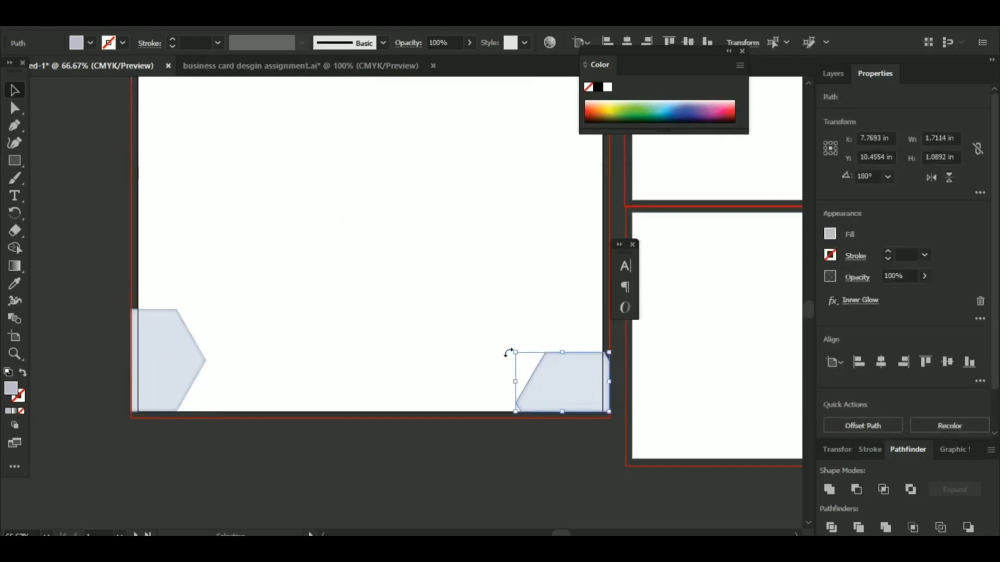
Enlarge the letterhead's lower-right lavender shape to about 1.94 by 1.23 in and shrink the lower-left one to about 0.89 by 1.2 in.
drag(514, 352, 503, 344)
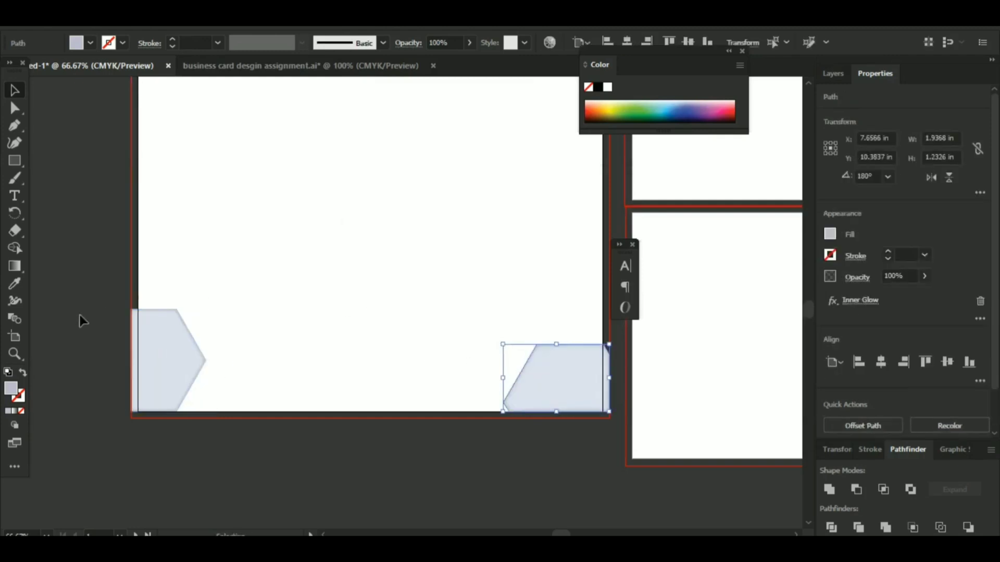
drag(208, 309, 170, 378)
click(93, 285)
click(55, 282)
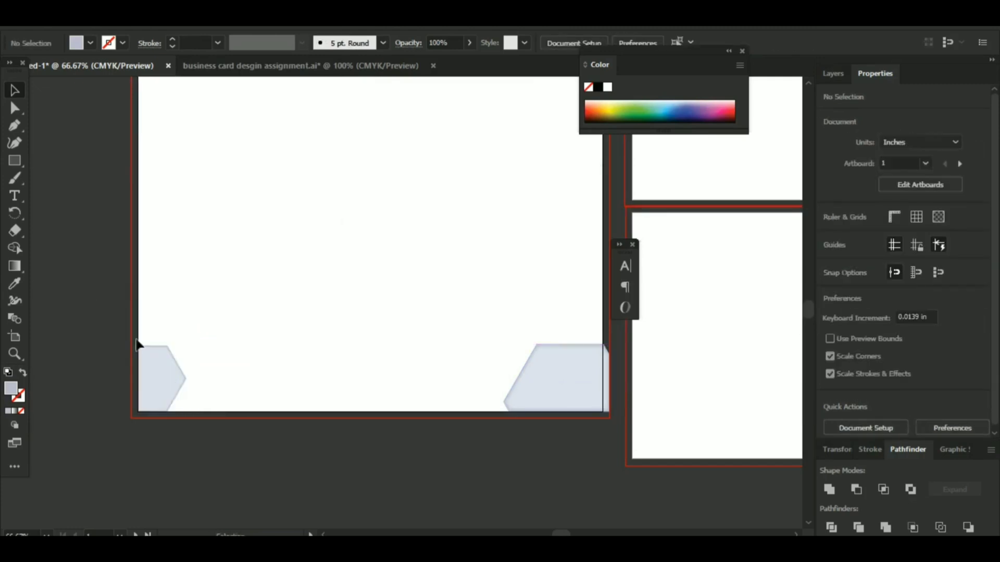
click(146, 354)
click(71, 197)
Match the lower-left shape's height to the lower-right shape using a temporary horizontal guide at its top edge, and delete the guide.
scroll(72, 275, up, 3)
scroll(71, 275, down, 1)
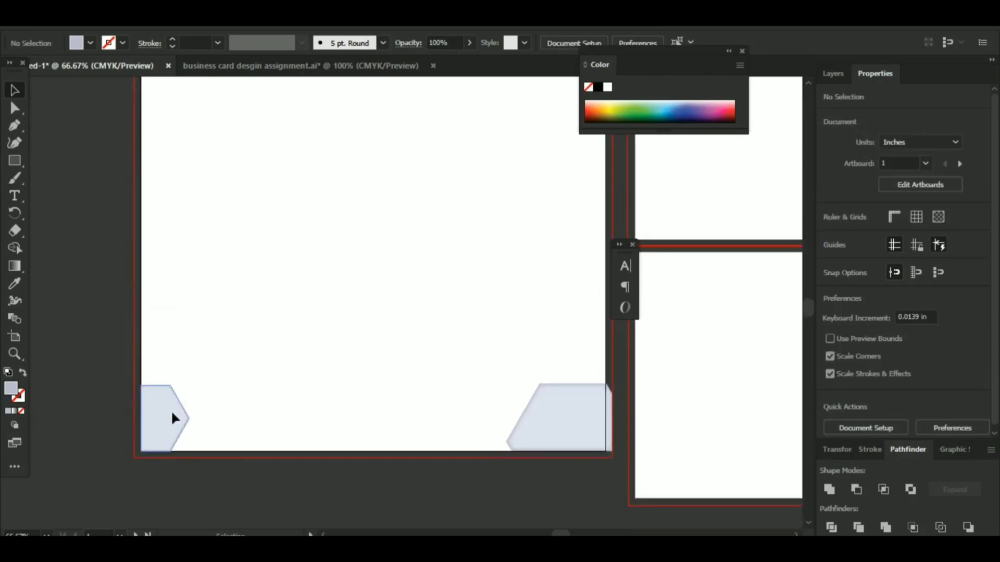
click(171, 411)
key(ctrl+r)
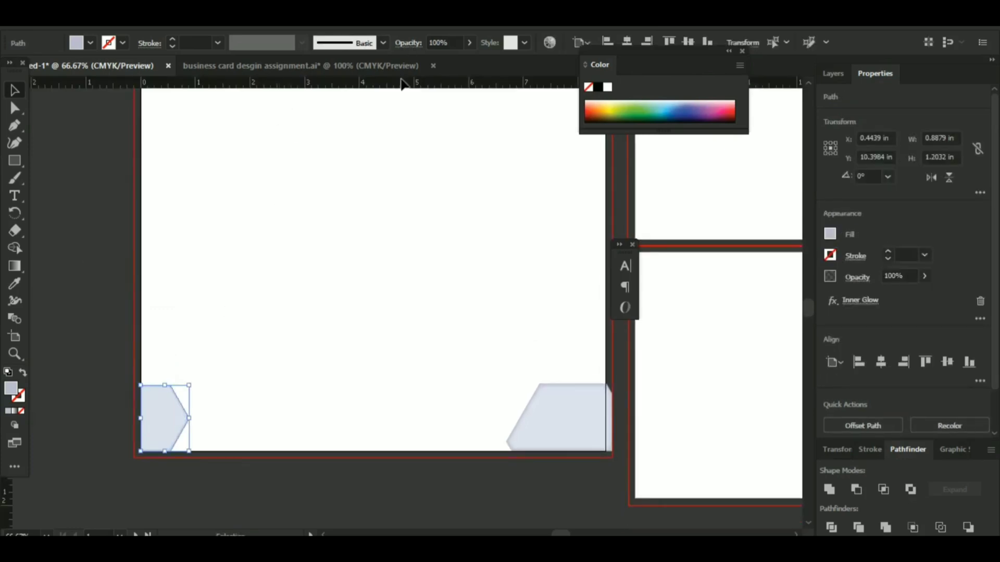
drag(396, 90, 382, 383)
click(160, 410)
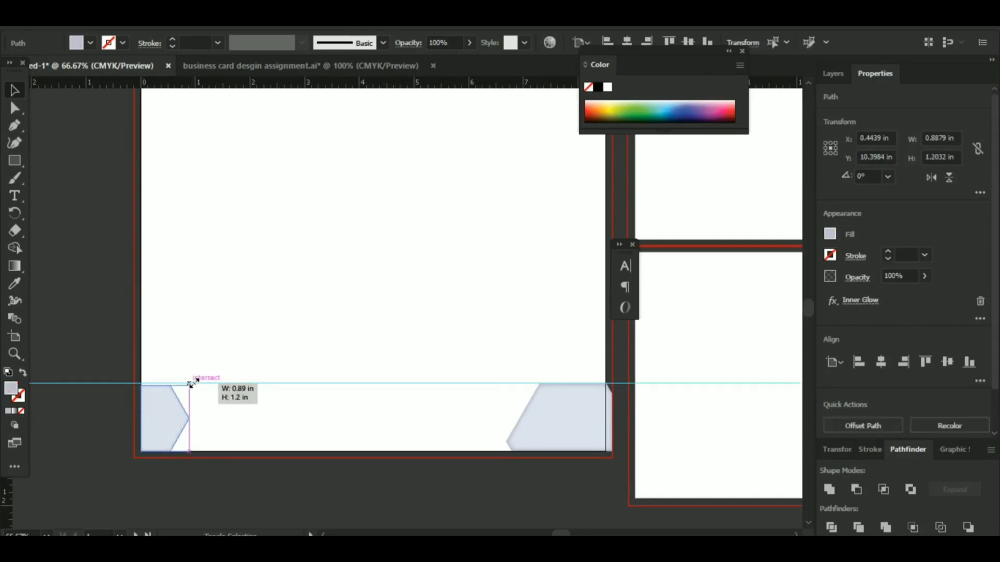
drag(71, 298, 101, 427)
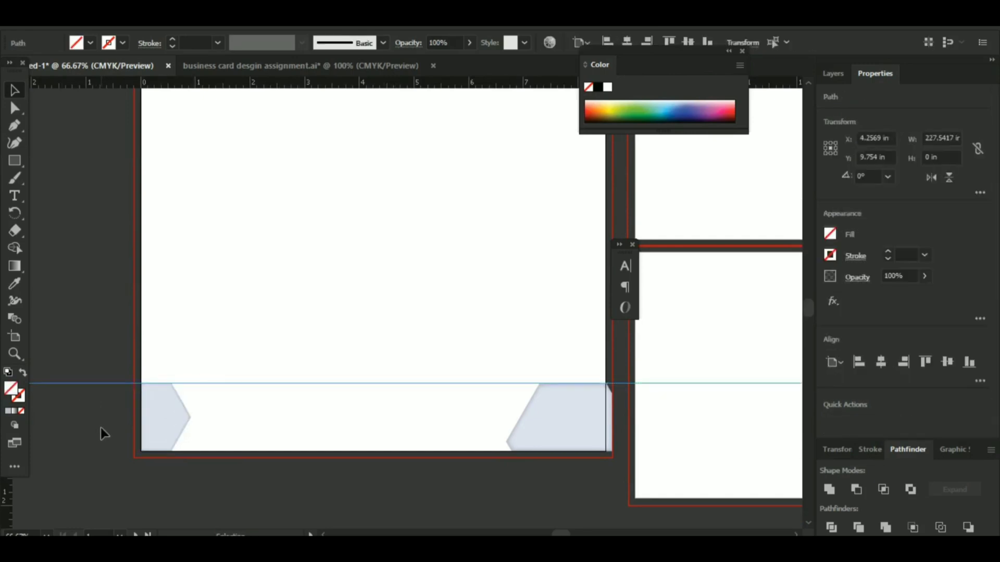
key(Delete)
Draw an 8.75 by 1.371 in rectangle across the letterhead's bottom to the bleed edges and sample the second card's navy background for it.
click(14, 162)
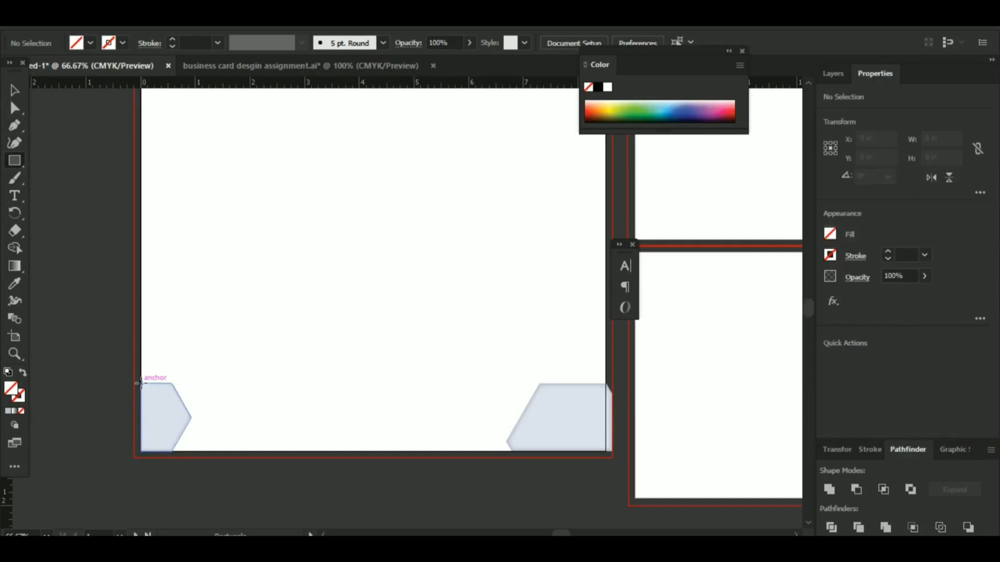
drag(140, 383, 612, 458)
drag(139, 423, 135, 423)
key(space)
drag(514, 343, 281, 489)
drag(611, 171, 312, 354)
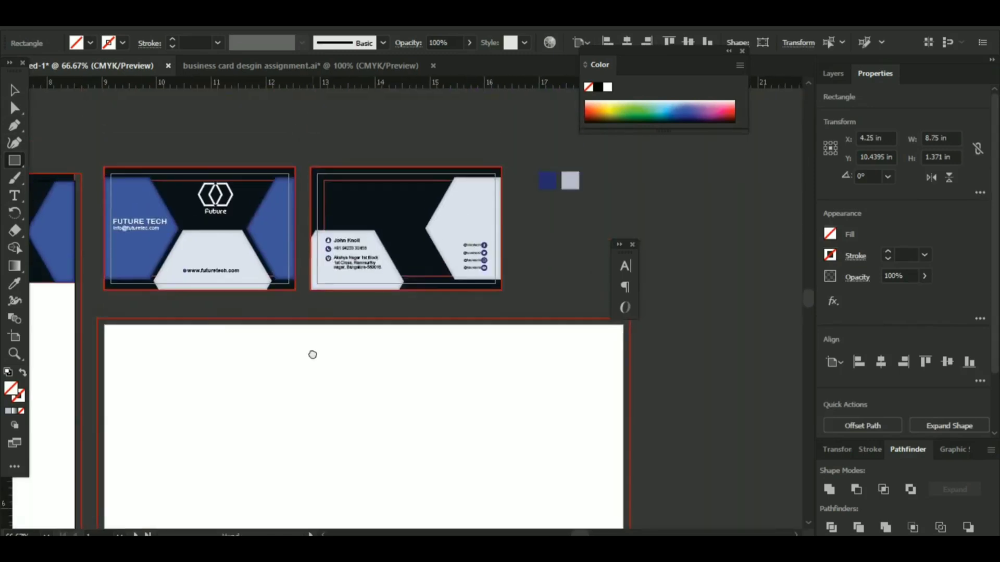
key(i)
click(379, 221)
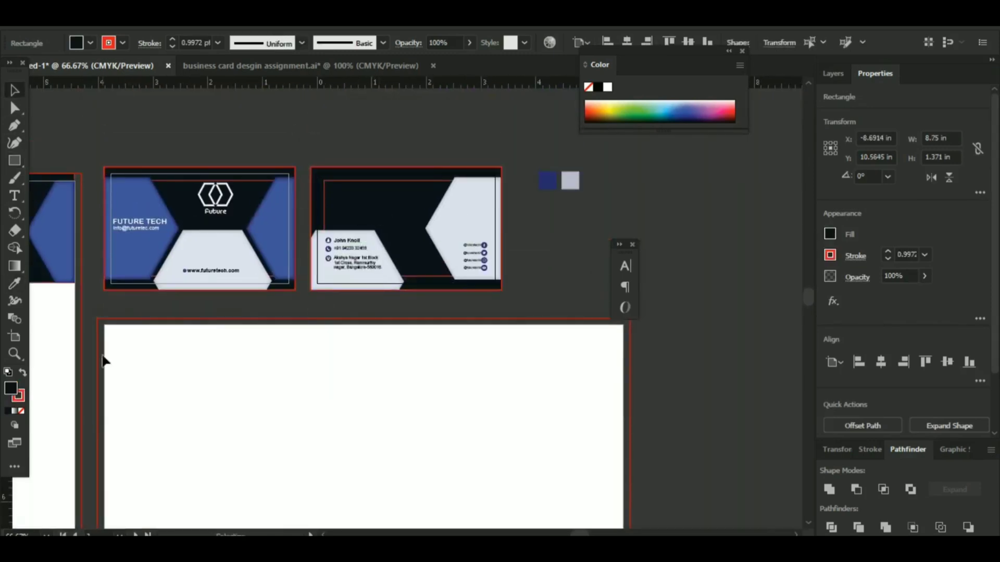
Send the navy footer rectangle behind the letterhead's two lavender corner shapes.
drag(105, 361, 616, 255)
drag(416, 445, 405, 254)
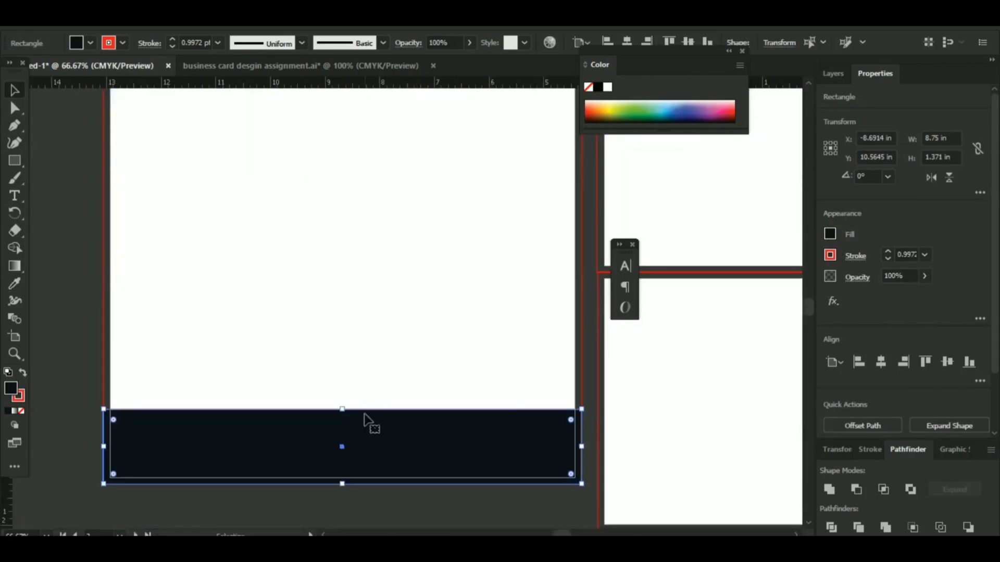
right_click(365, 416)
mouse_move(406, 348)
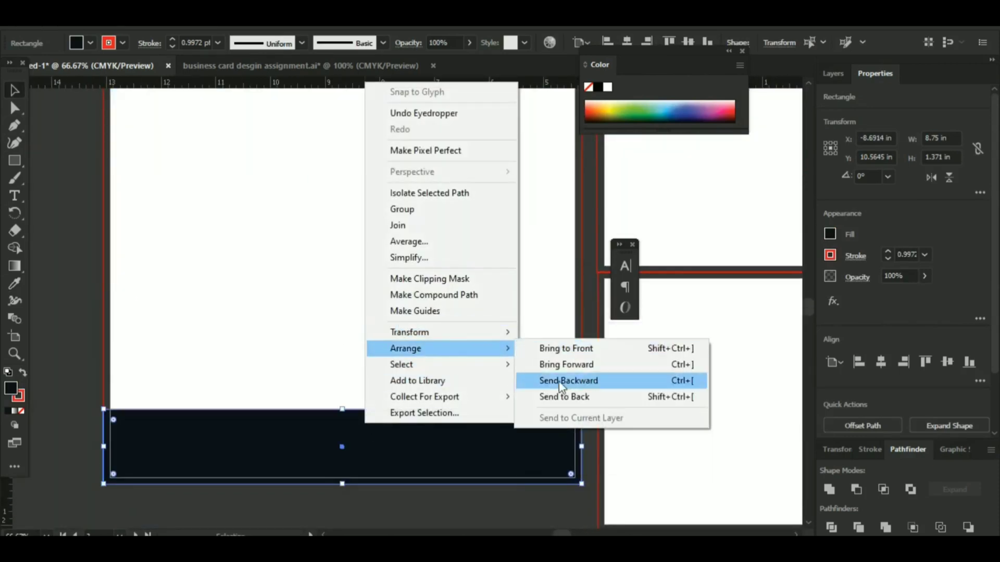
click(561, 384)
click(67, 240)
mouse_move(363, 316)
mouse_down()
mouse_move(354, 384)
mouse_move(364, 320)
mouse_up()
Lock the large lavender shape behind the social media handles on the second business card.
scroll(323, 440, down, 5)
scroll(319, 382, right, 4)
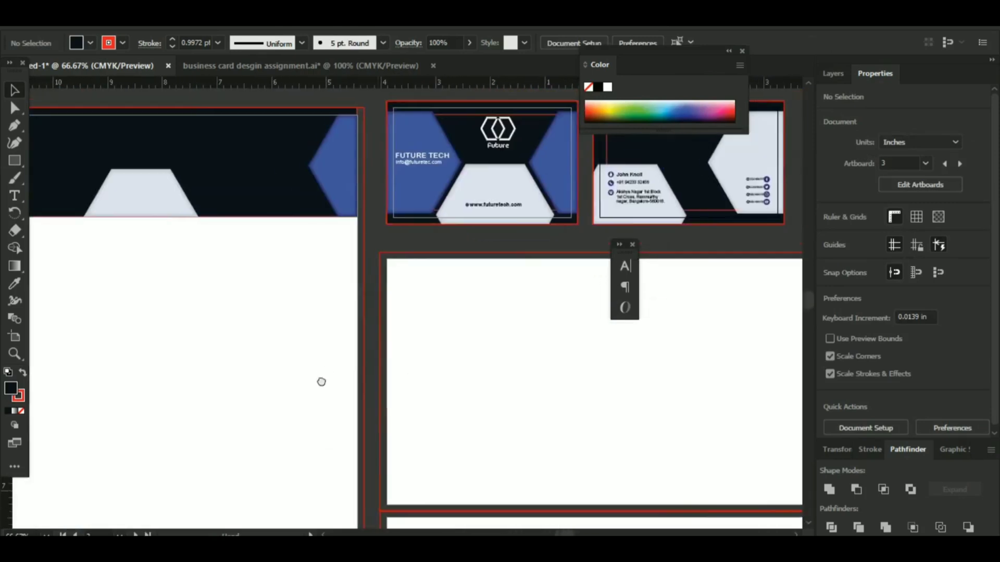
click(759, 166)
key(ctrl+2)
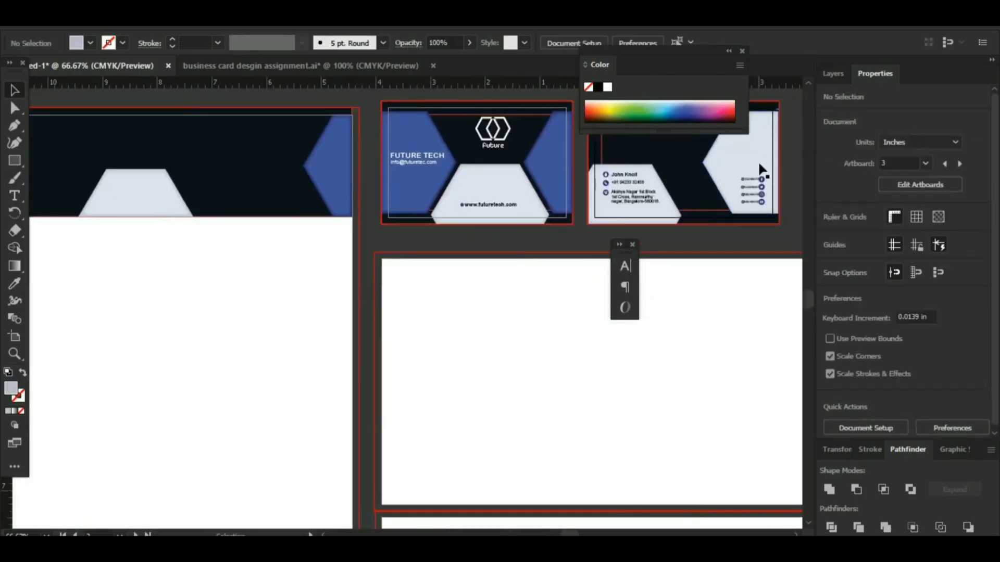
drag(735, 146, 755, 220)
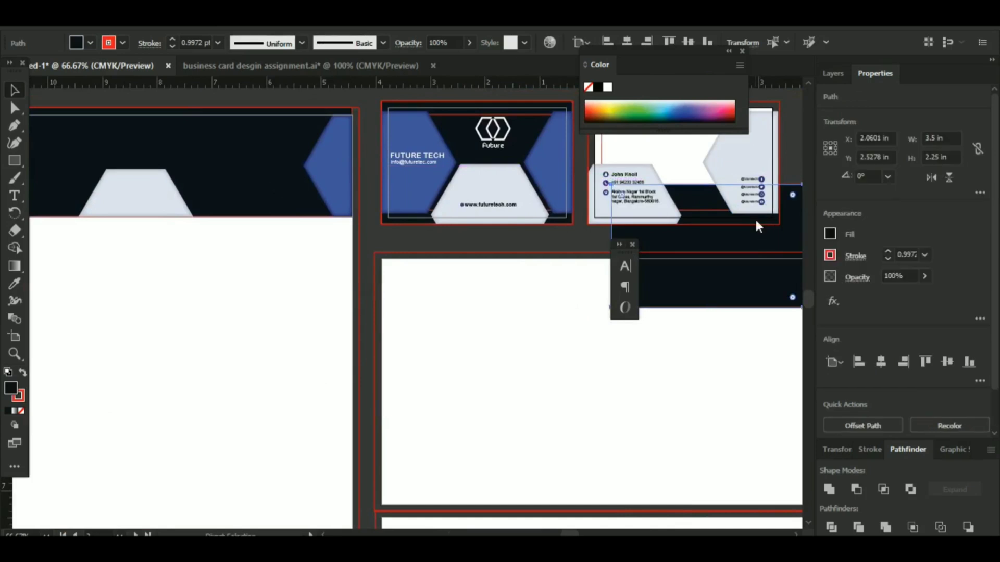
key(ctrl+shift+s)
text(z)
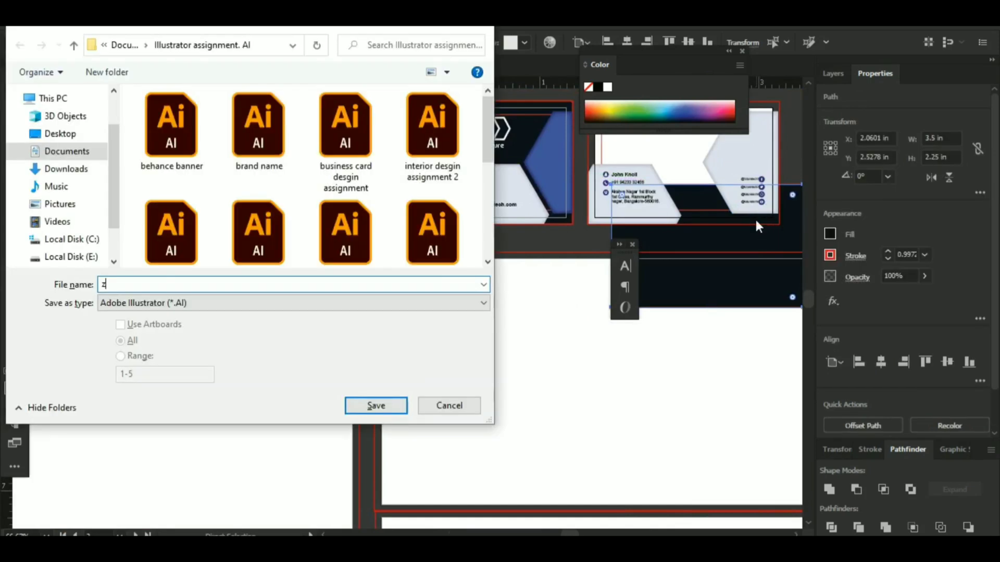
click(442, 400)
key(ctrl+z)
Lock the second card's navy background and duplicate its social media handles onto the blank body of the letterhead.
key(ctrl+2)
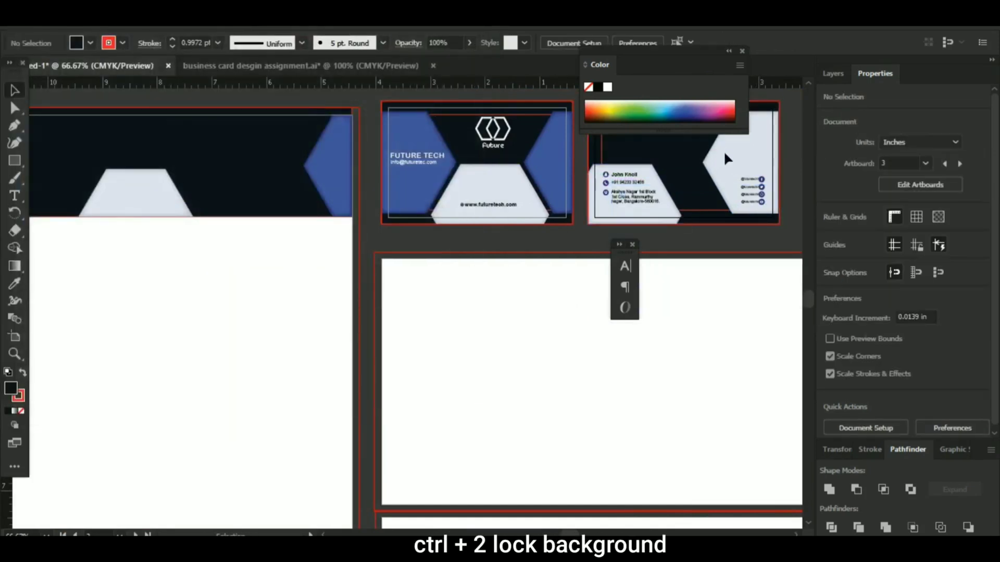
click(760, 192)
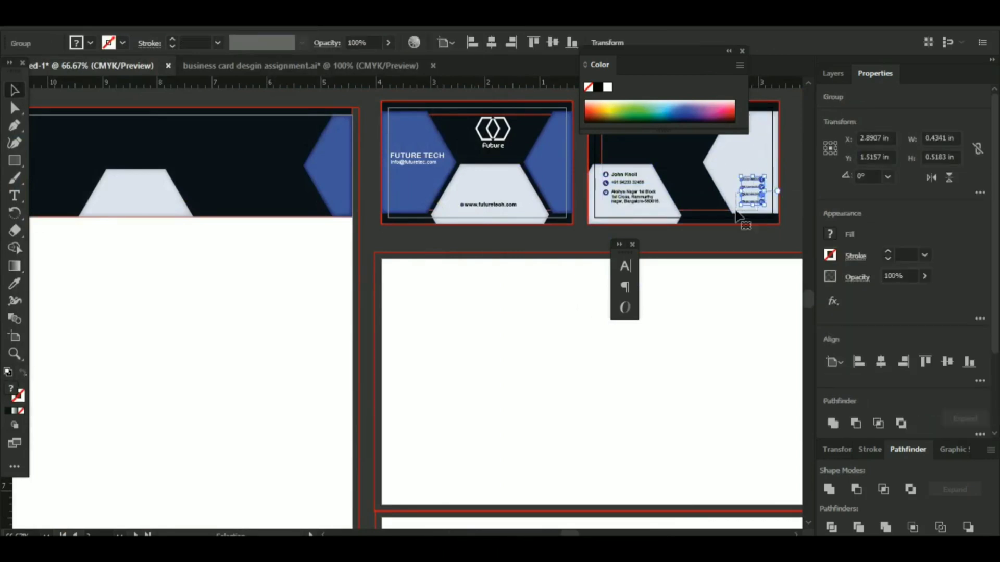
drag(736, 210, 689, 237)
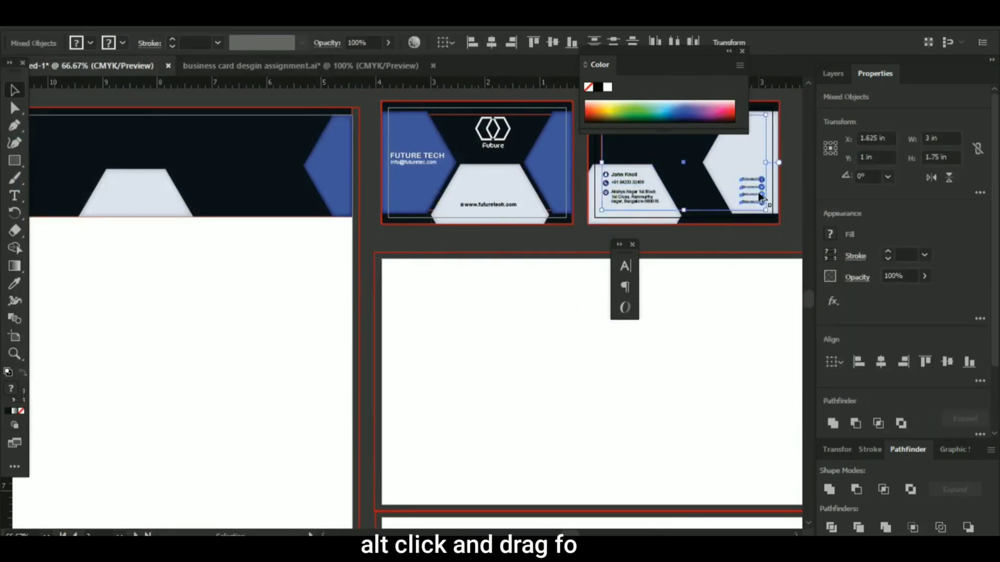
drag(756, 203, 428, 285)
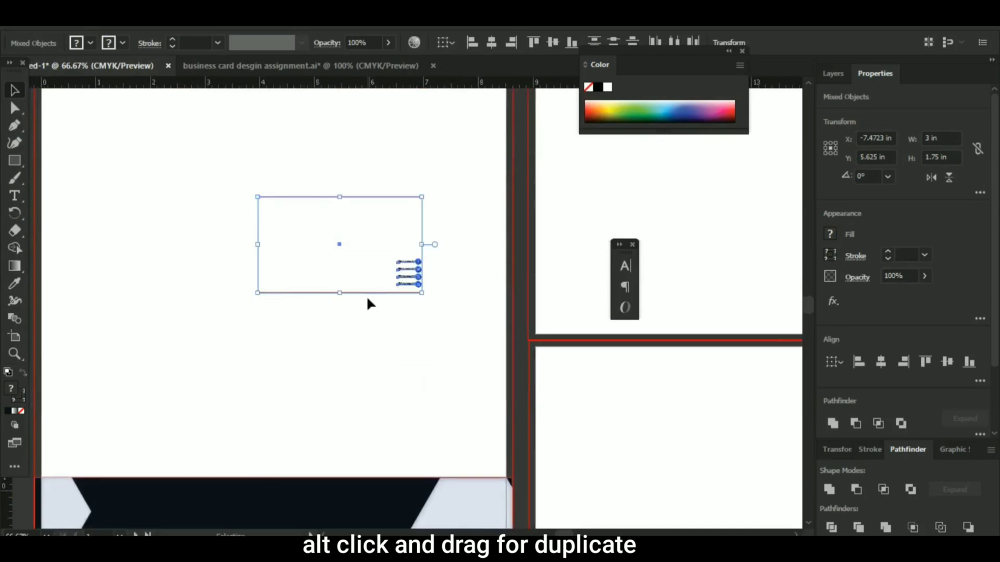
Delete the rectangular frame that was copied along with the social media handles.
click(367, 296)
click(355, 291)
key(Delete)
Enlarge the social media handles group to about 0.86 by 1.03 in and place it on the footer's right lavender shape.
drag(378, 244, 386, 158)
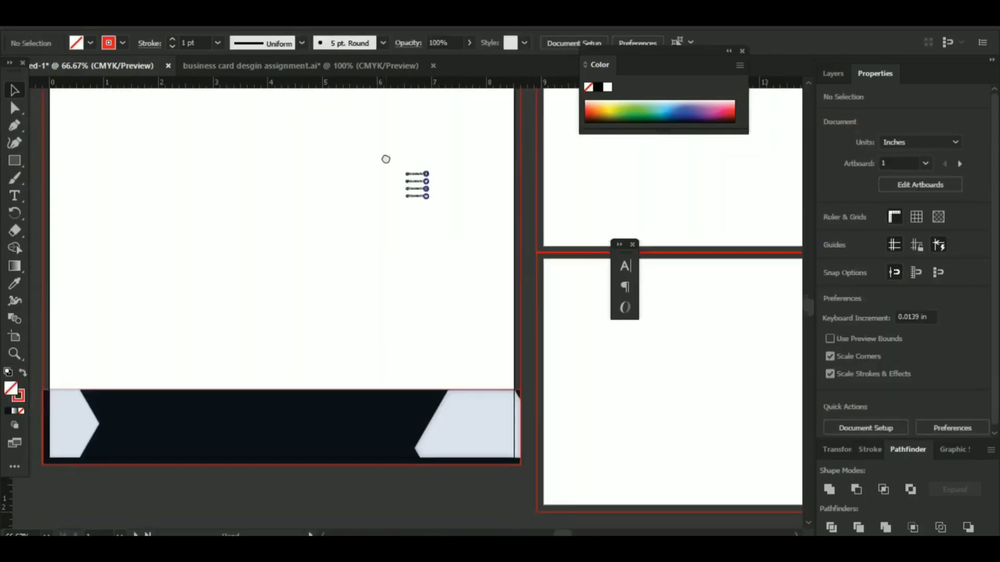
click(426, 192)
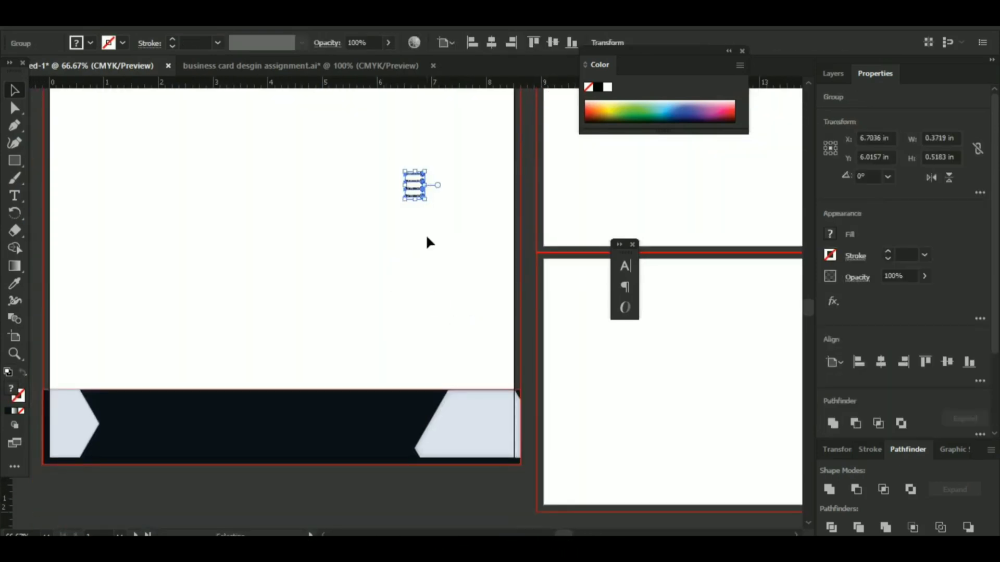
key(ctrl+z)
key(ctrl+z)
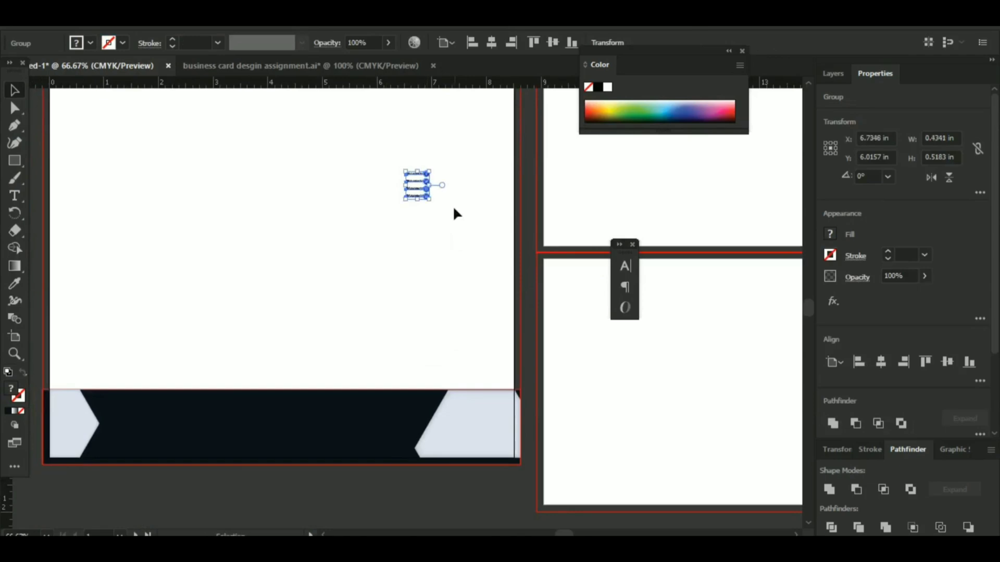
drag(418, 190, 466, 396)
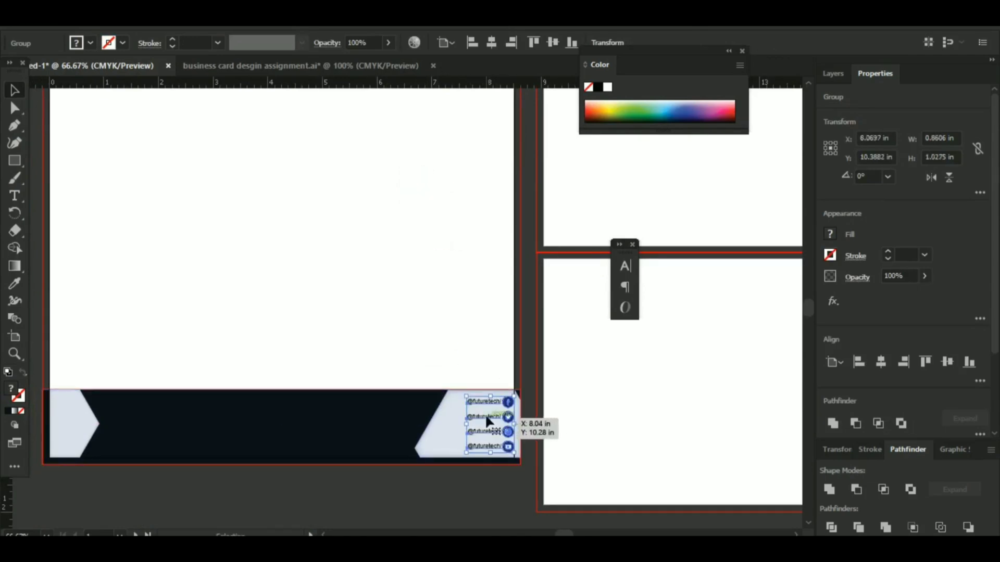
click(398, 329)
Copy the Future logo from the first card onto the letterhead header's left blue shape and bring it to the front.
drag(359, 327, 416, 483)
drag(448, 318, 326, 476)
drag(369, 437, 488, 446)
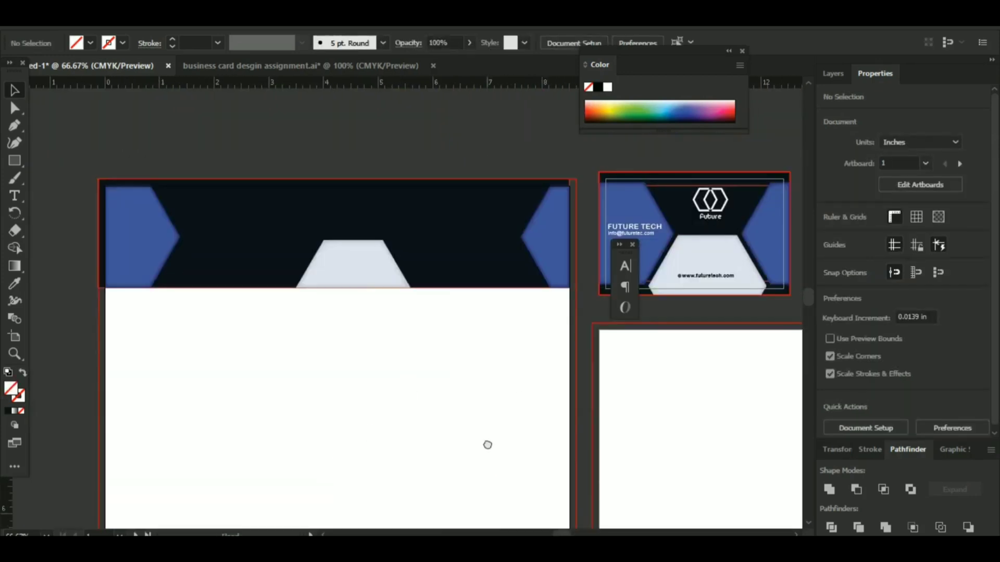
drag(704, 218, 136, 243)
right_click(172, 260)
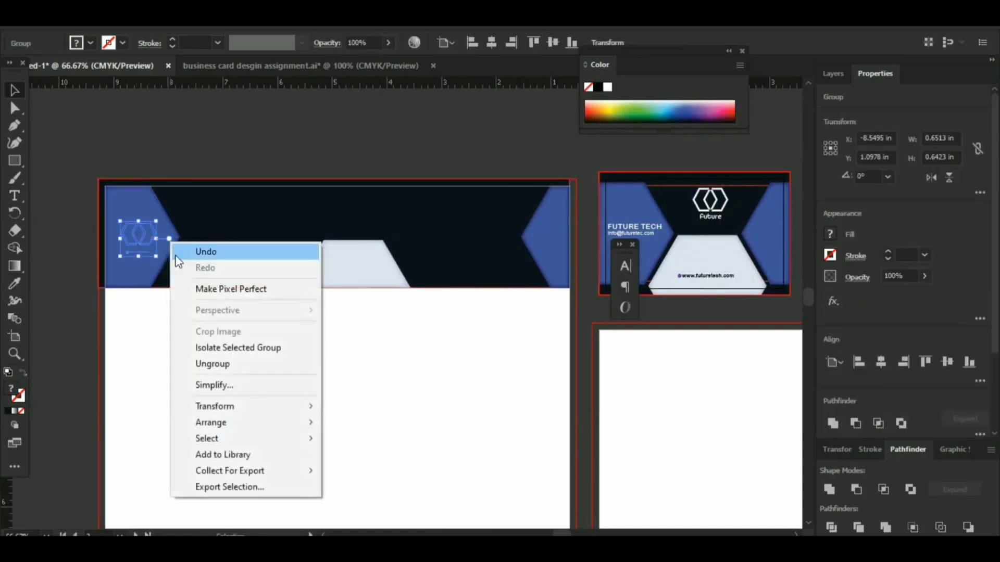
right_click(152, 258)
mouse_move(200, 420)
click(348, 419)
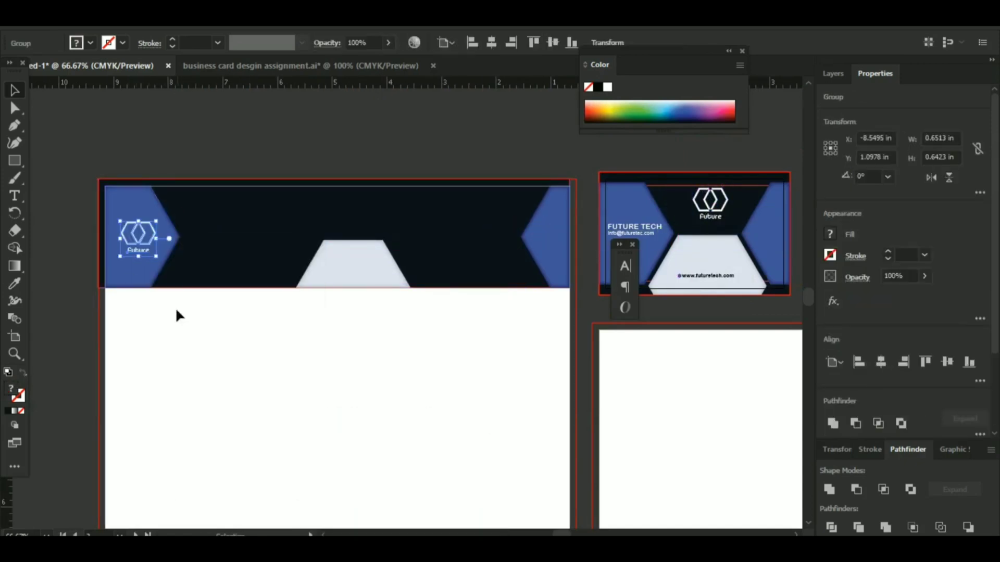
Enlarge the header logo to about 0.84 by 0.83 in and nudge it slightly upward within the blue shape.
drag(156, 261, 149, 265)
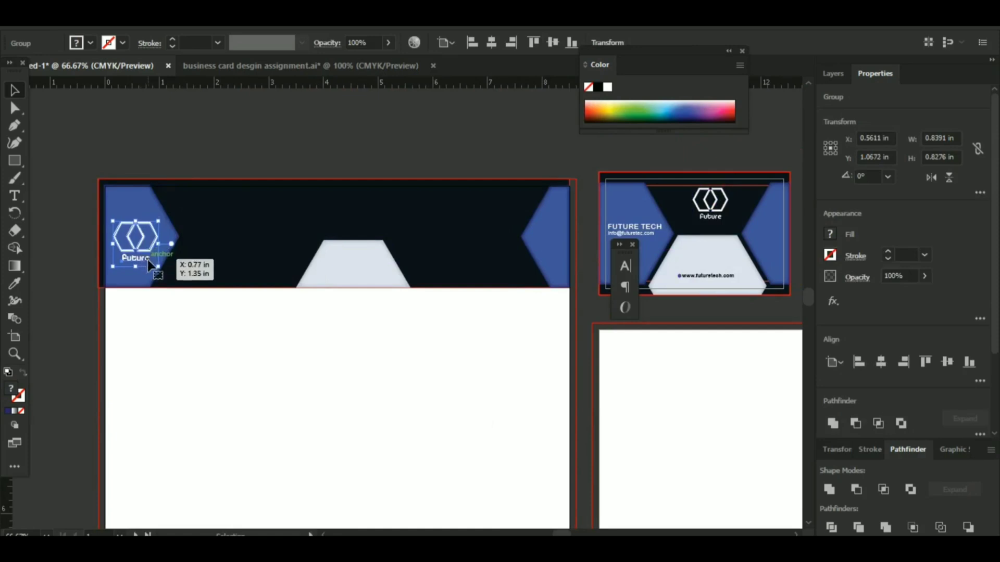
key(Up)
key(Up)
key(Up)
key(Up)
click(268, 349)
Draw a rectangle about 9.74 by 4.73 in over the upper blank landscape artboard and fill it with the header's navy.
drag(246, 340, 213, 316)
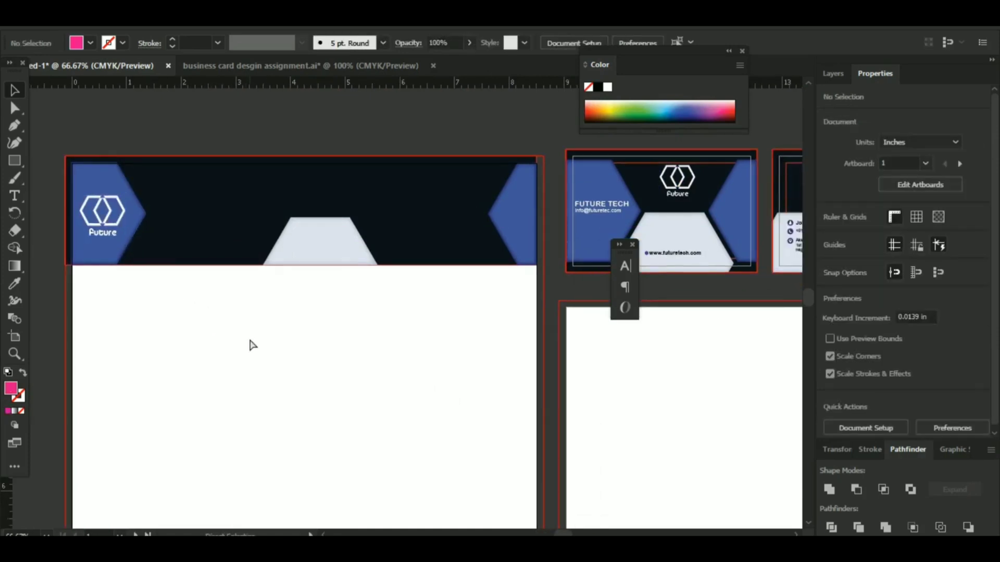
drag(458, 432, 436, 331)
drag(413, 364, 389, 417)
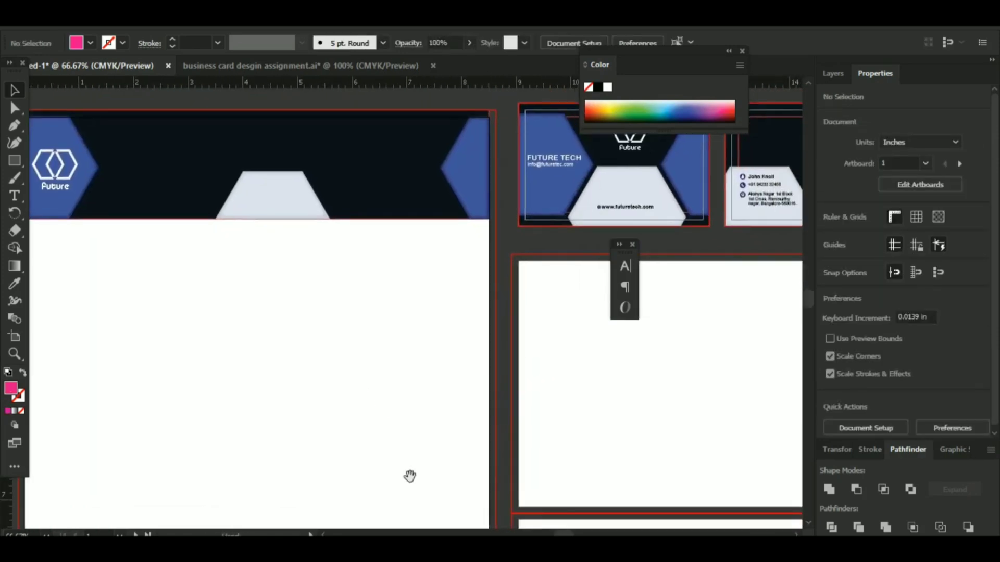
drag(406, 471, 346, 367)
drag(362, 474, 268, 442)
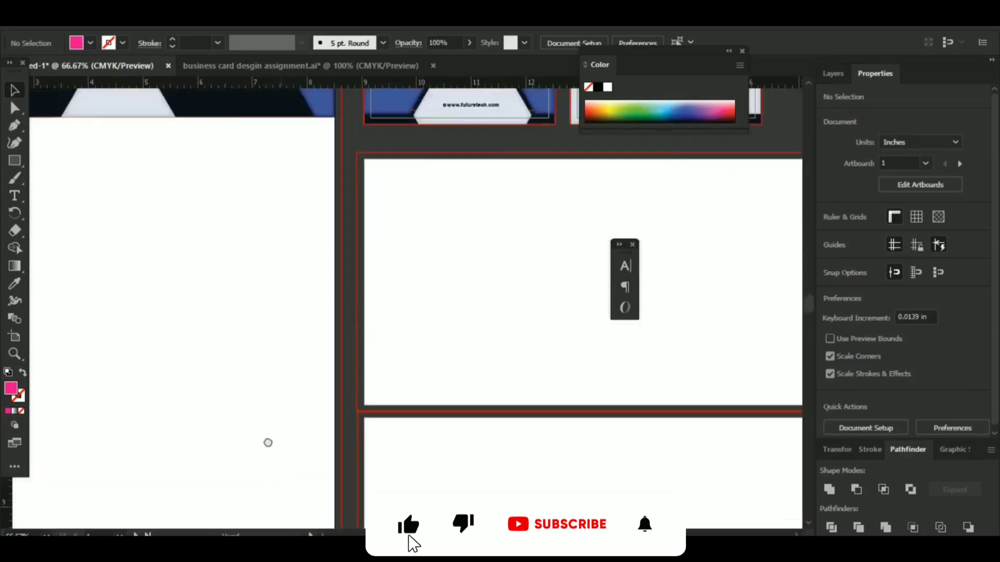
drag(311, 385, 161, 441)
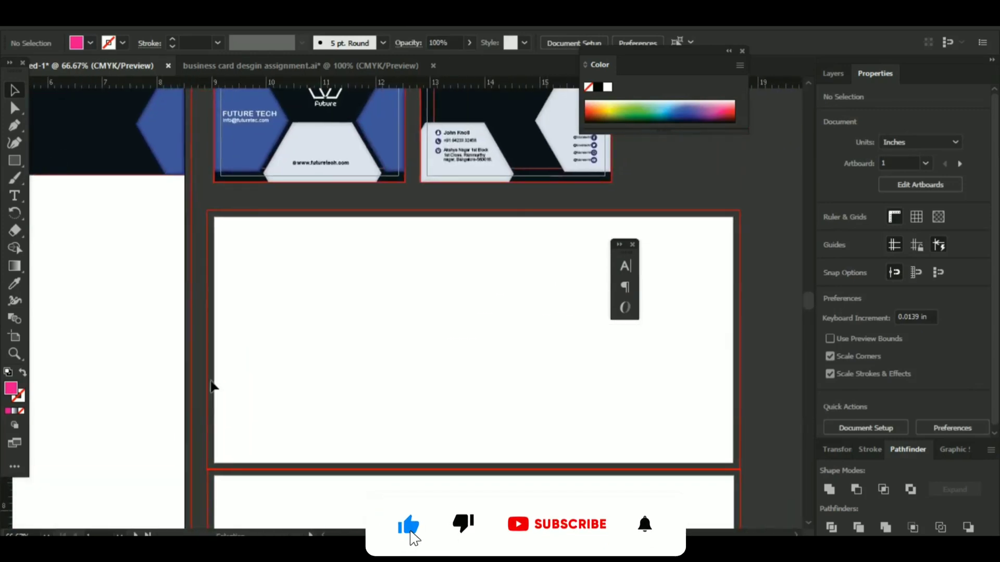
click(15, 161)
drag(206, 210, 728, 468)
key(i)
click(104, 136)
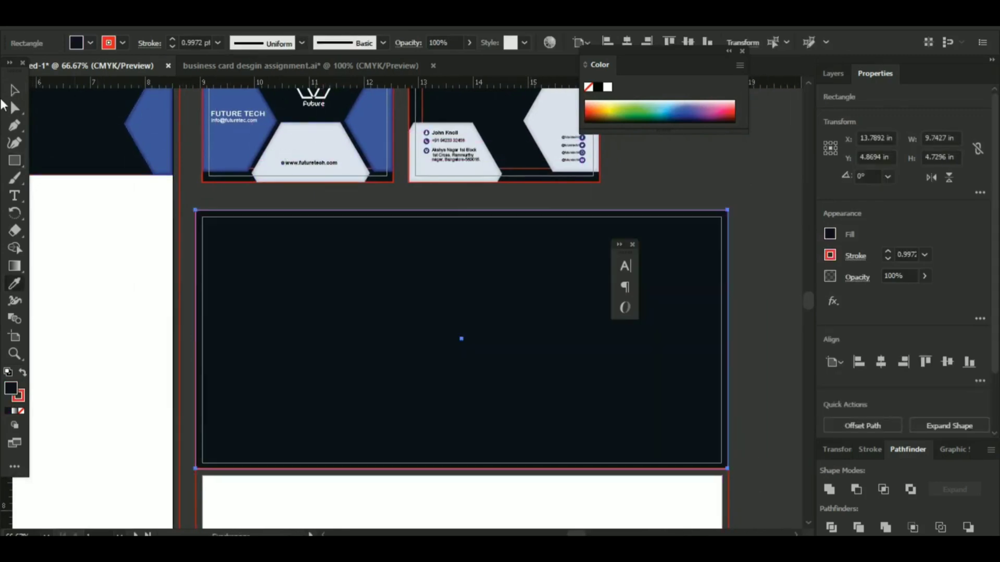
click(14, 91)
click(764, 146)
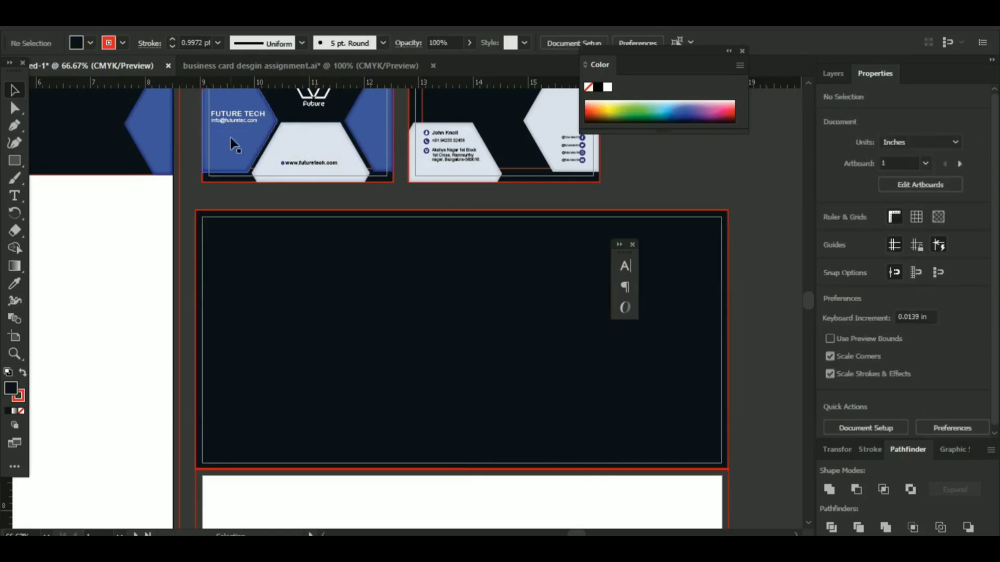
Copy the first card's left blue shape onto the navy landscape artboard and enlarge it to about 3.46 by 4.69 in.
drag(232, 143, 225, 287)
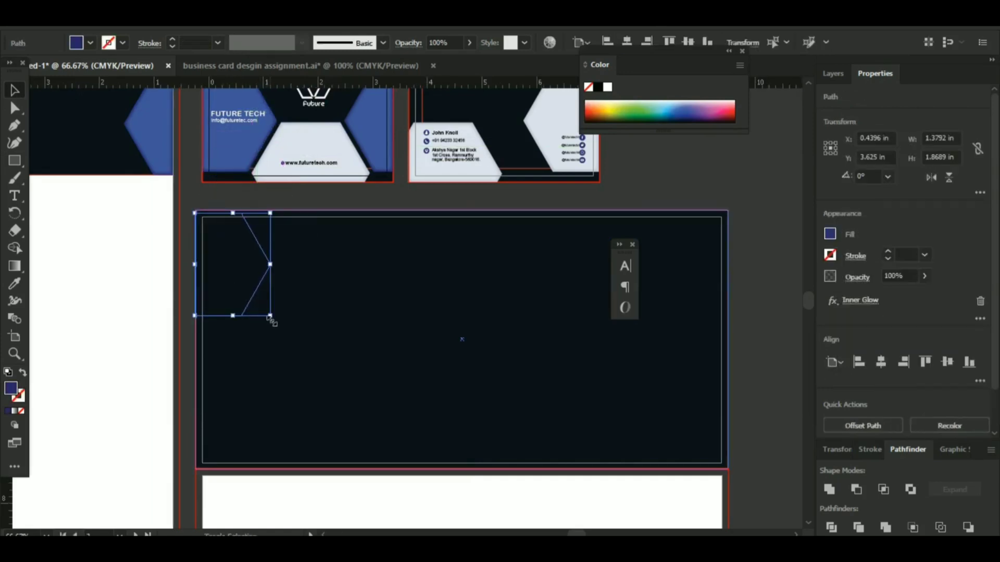
drag(271, 320, 409, 471)
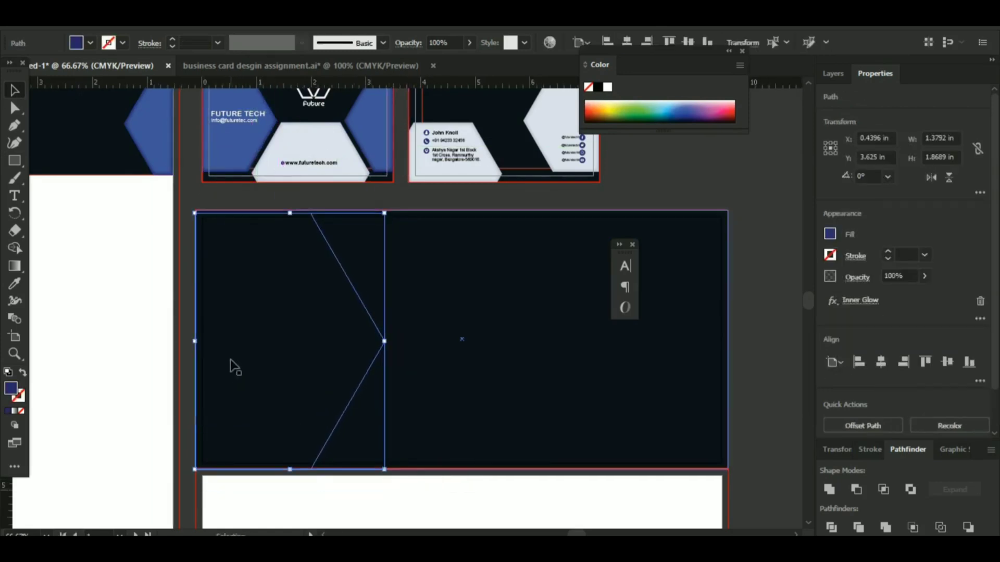
Send the navy background rectangle of the landscape artboard to the back, behind the copied blue shape.
right_click(235, 364)
click(432, 279)
click(206, 260)
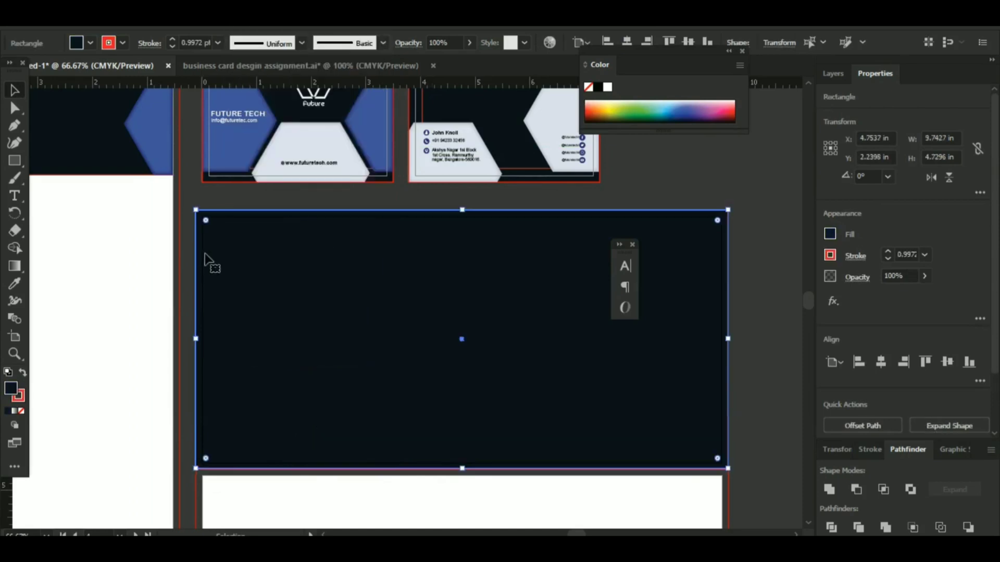
right_click(266, 283)
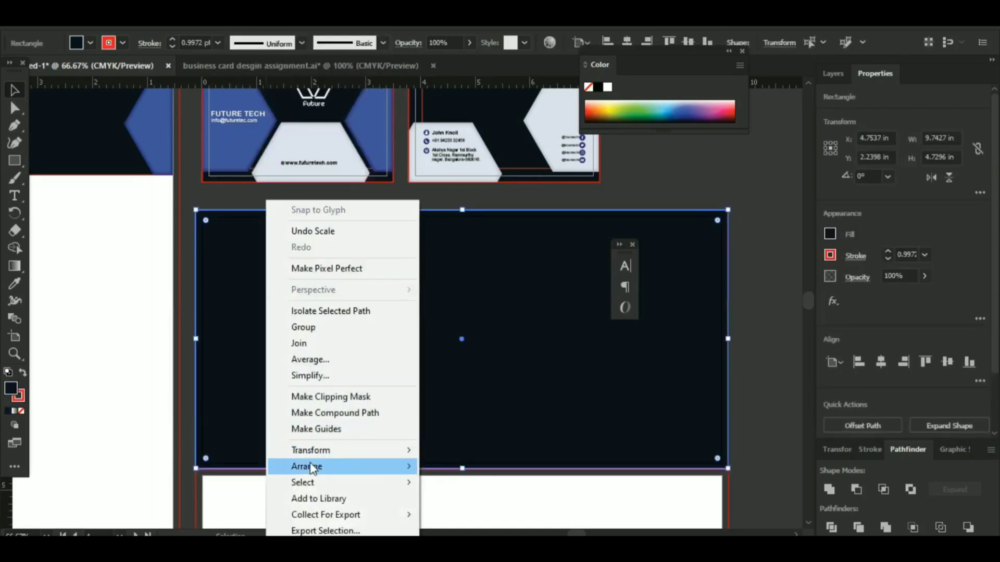
mouse_move(330, 466)
click(466, 515)
click(760, 243)
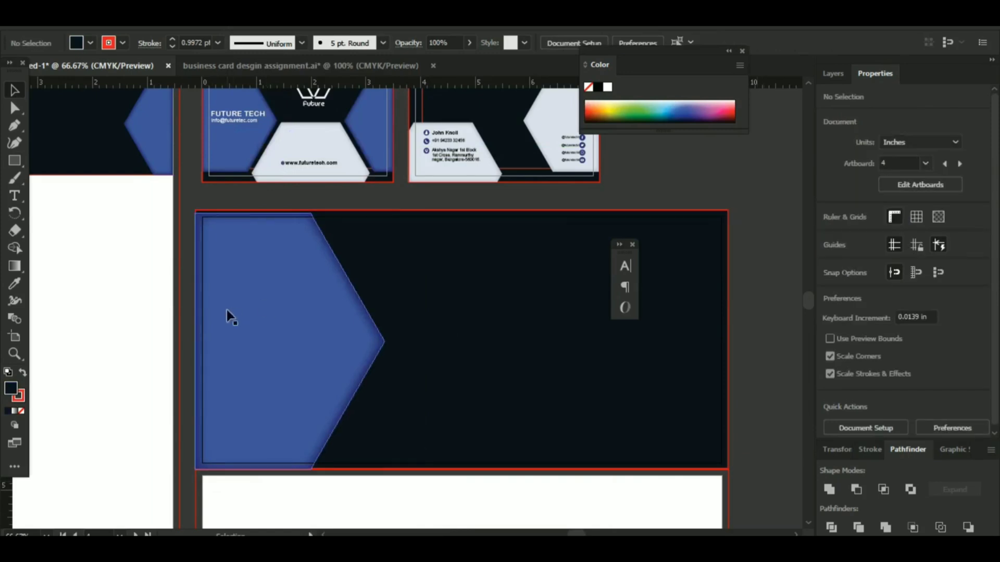
Stretch the blue shape slightly so that it reaches the upper bleed edge of the landscape artboard.
click(228, 317)
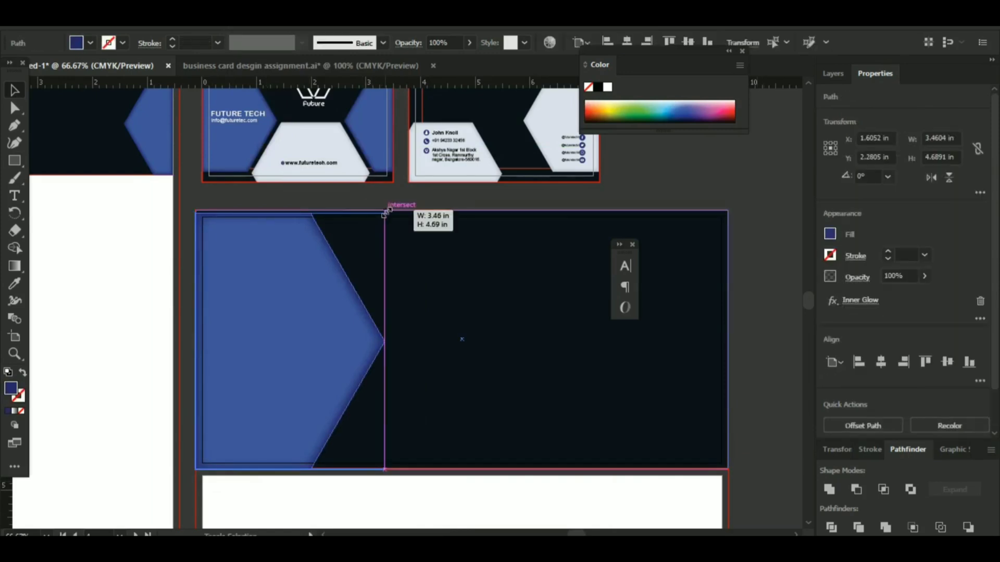
drag(385, 213, 390, 210)
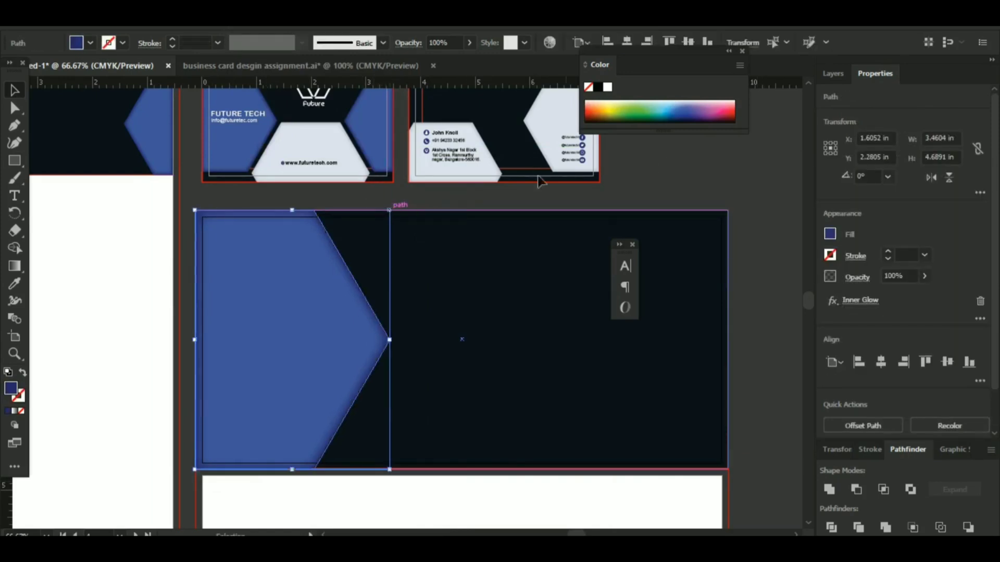
click(681, 166)
Copy the first card's lavender shape onto the landscape artboard's lower-right corner and enlarge it to slightly more than 5.2 by 2.8 in.
drag(388, 265, 342, 277)
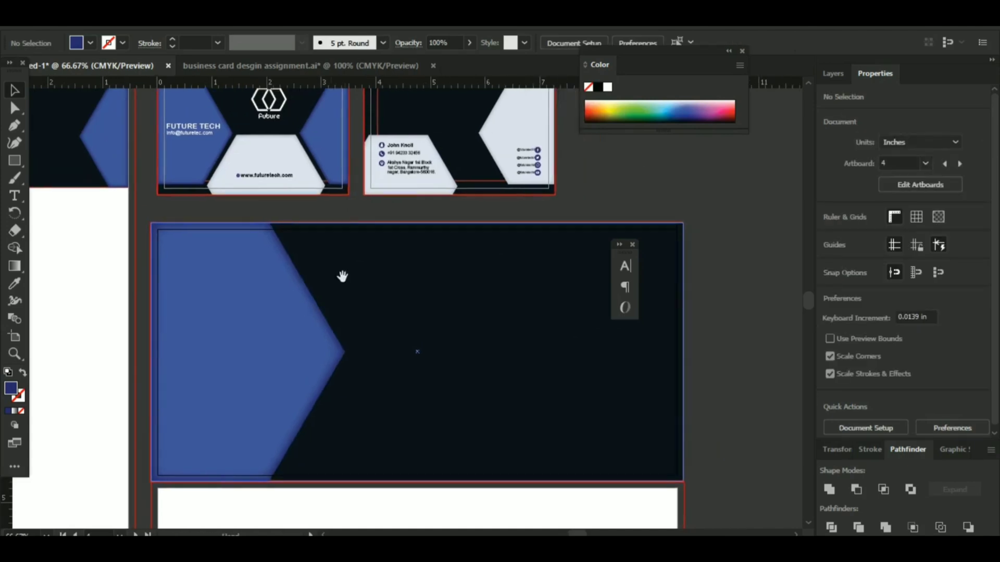
drag(357, 224, 311, 231)
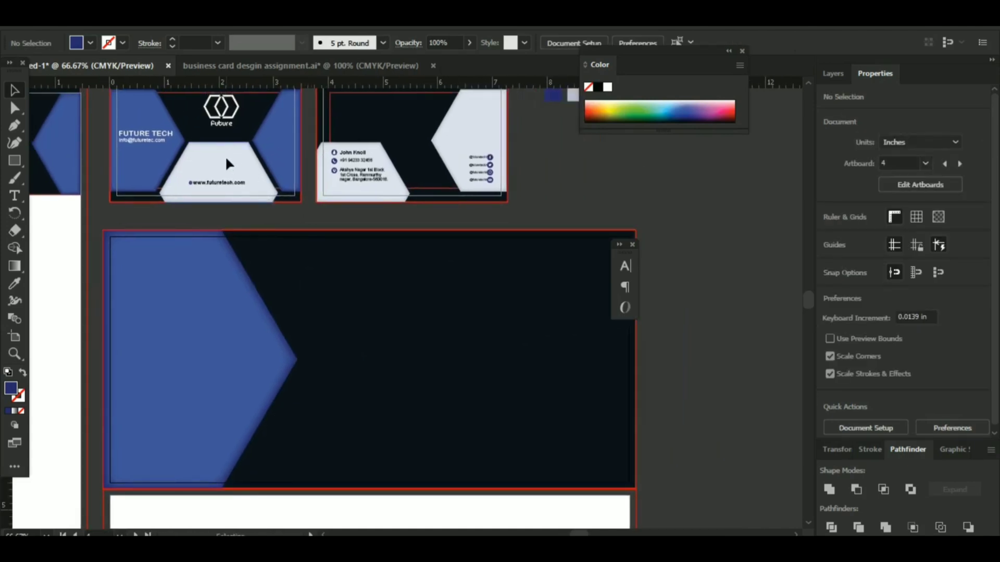
drag(224, 155, 616, 446)
drag(544, 419, 565, 463)
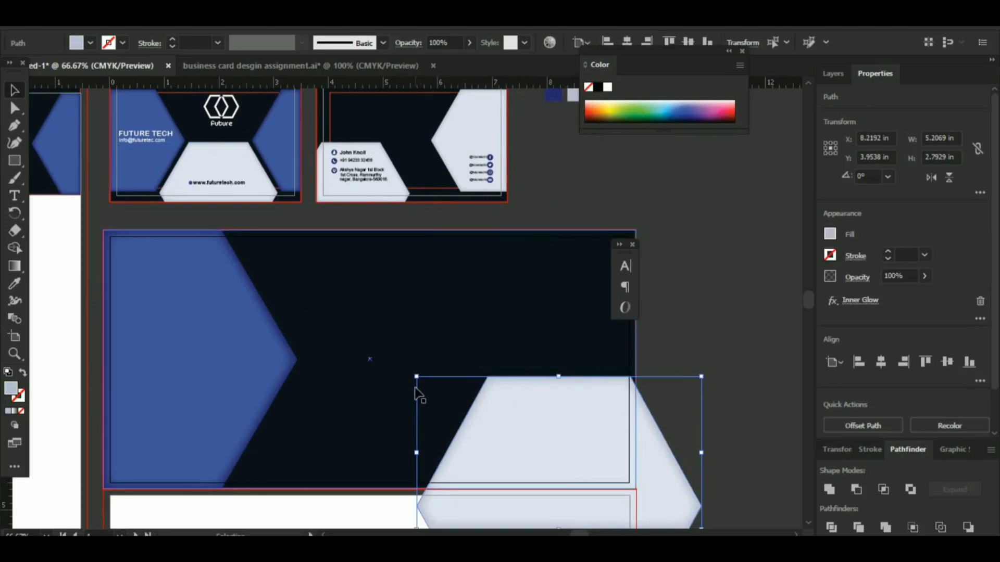
drag(417, 377, 400, 367)
click(777, 389)
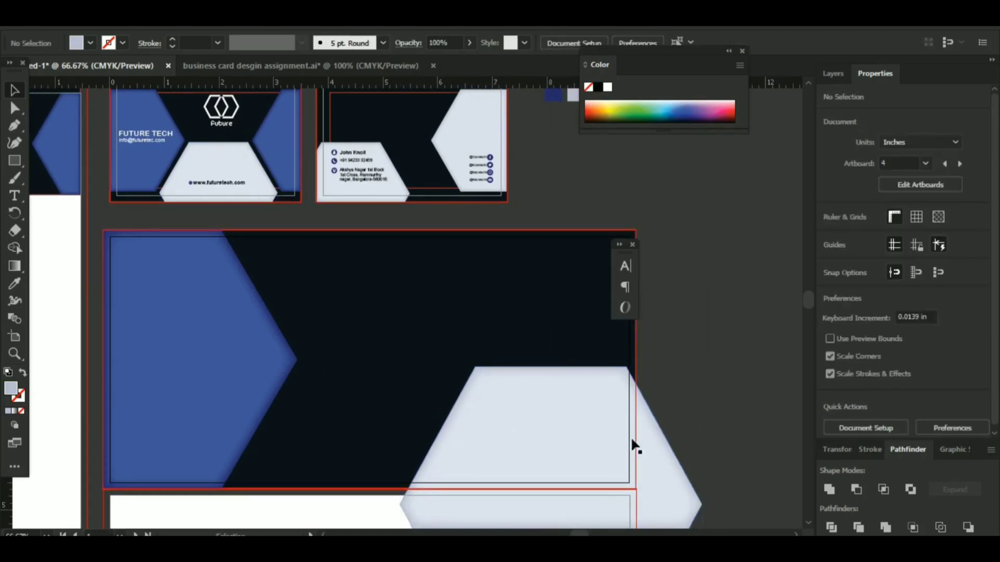
Trim the parts of the lavender shape that overhang the landscape artboard with the Shape Builder tool.
drag(630, 437, 587, 306)
drag(57, 107, 553, 354)
click(14, 248)
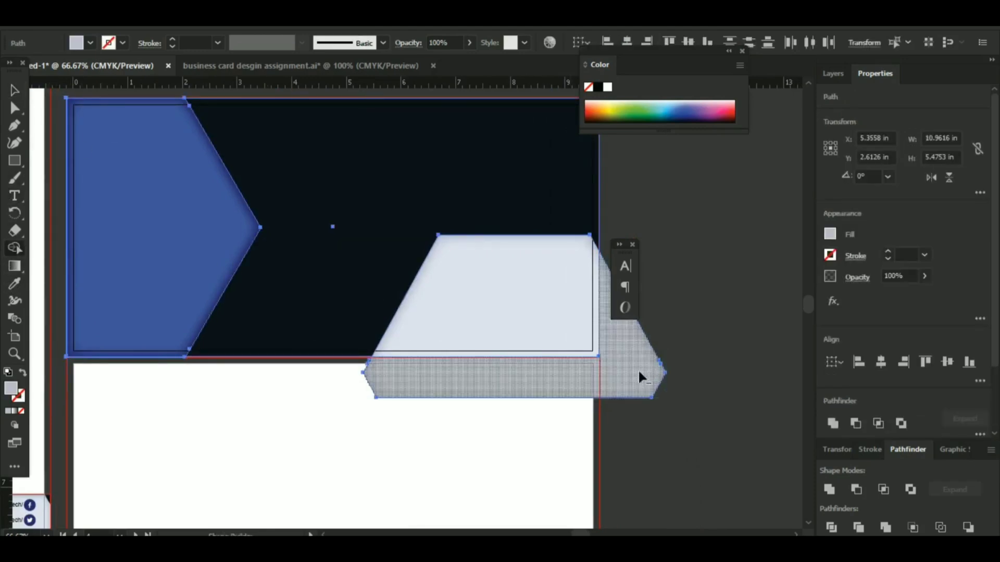
alt+click(638, 369)
click(13, 92)
click(740, 276)
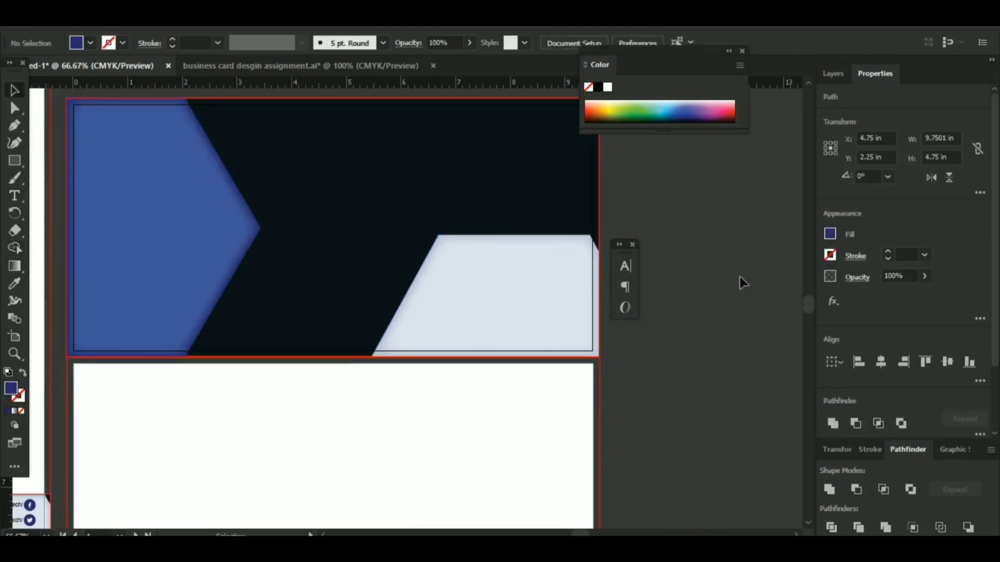
Widen the landscape artboard's blue shape to about 4.16 in, keeping its left edge in place.
drag(739, 276, 789, 336)
drag(483, 416, 554, 386)
drag(580, 320, 614, 391)
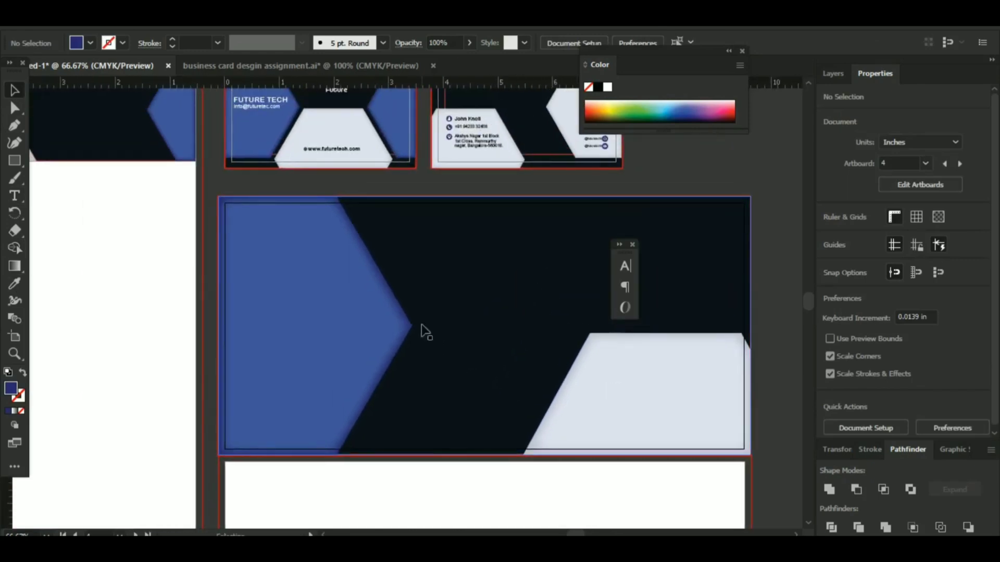
click(403, 326)
drag(415, 325, 444, 326)
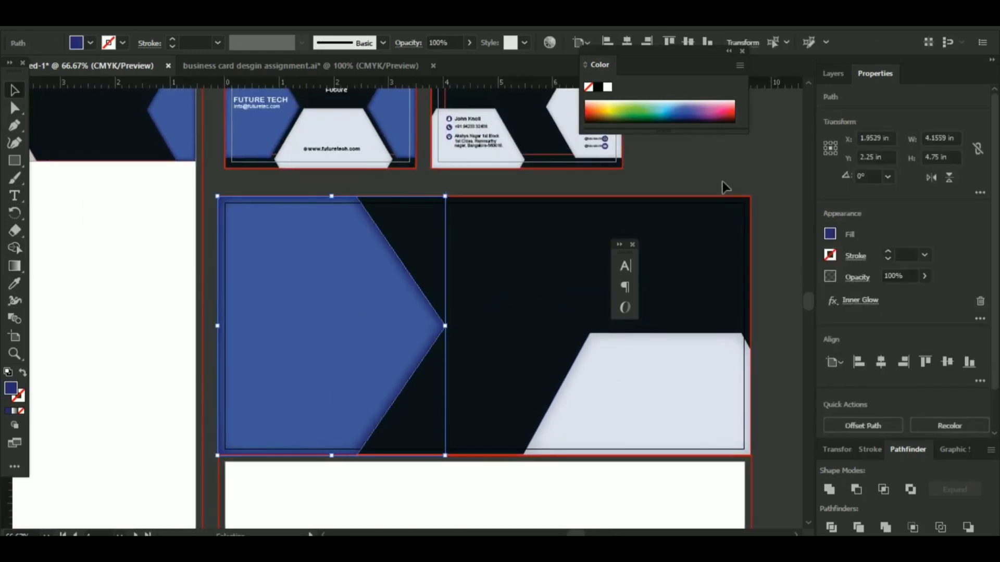
click(720, 187)
Place a horizontal guide through the blue shape's tip and enlarge the lavender shape so its upper edge meets the guide.
drag(321, 292, 313, 307)
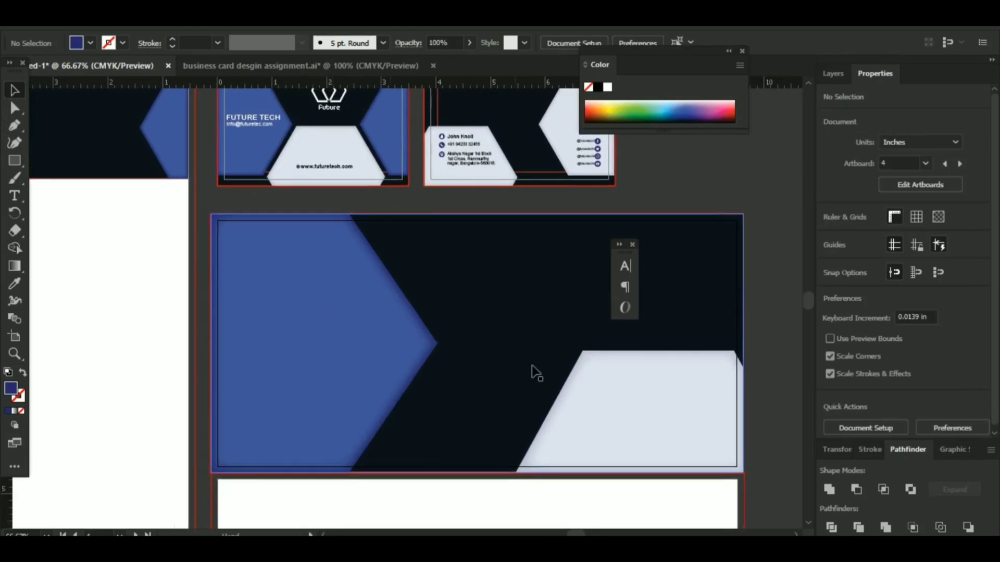
click(647, 402)
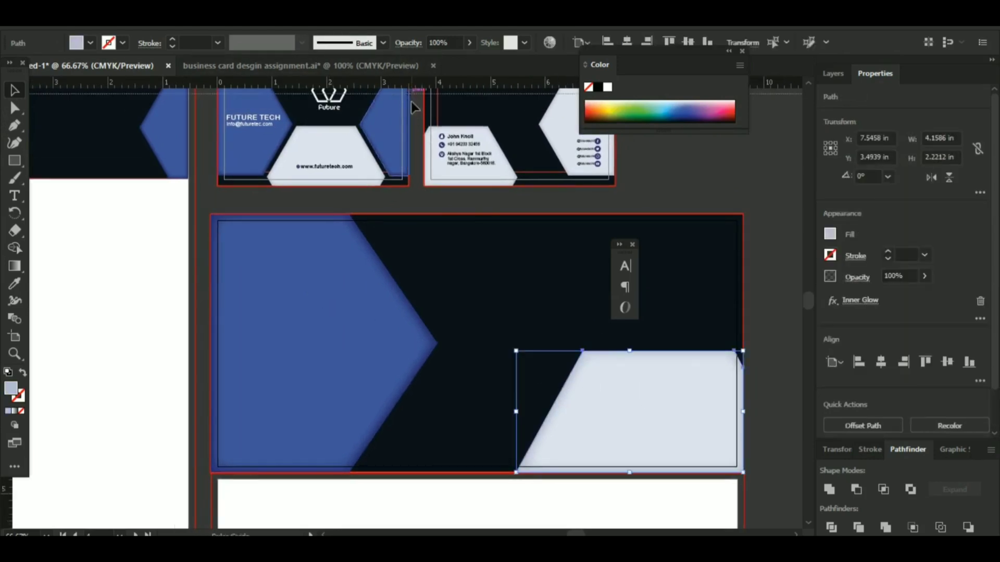
drag(414, 82, 439, 344)
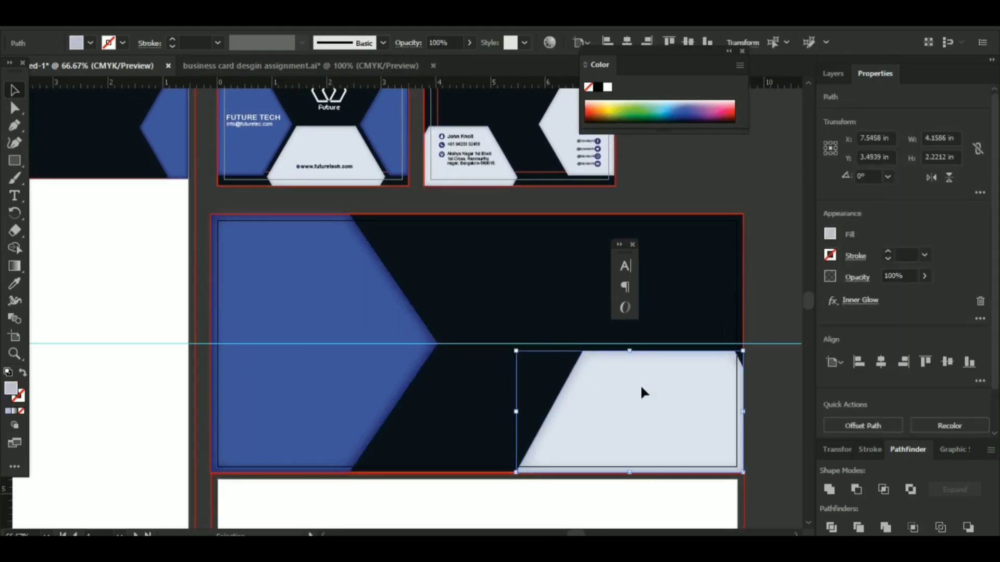
drag(516, 349, 506, 343)
click(752, 275)
Resize the blue shape to about 3.91 in wide and delete the horizontal guide.
click(370, 395)
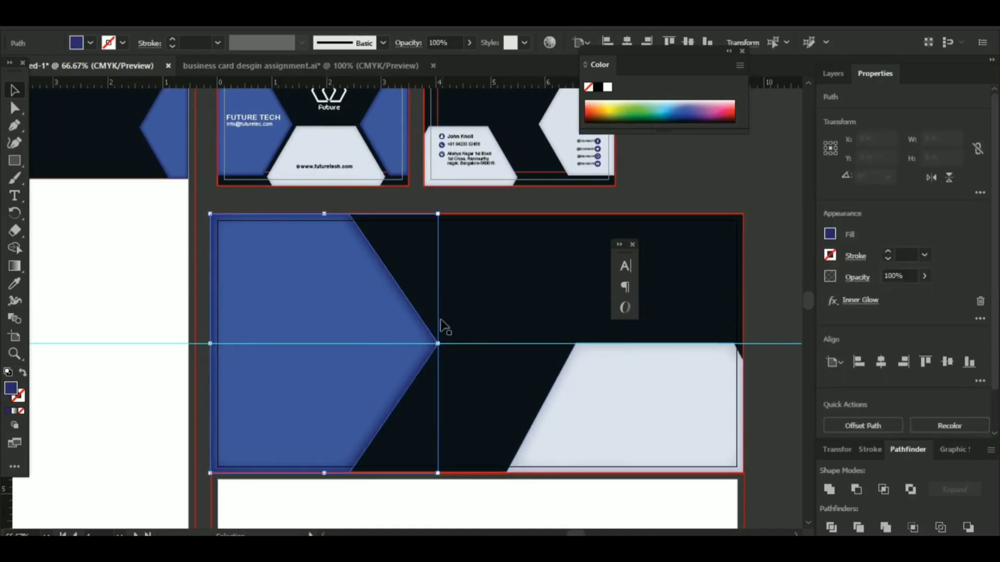
drag(437, 344, 423, 343)
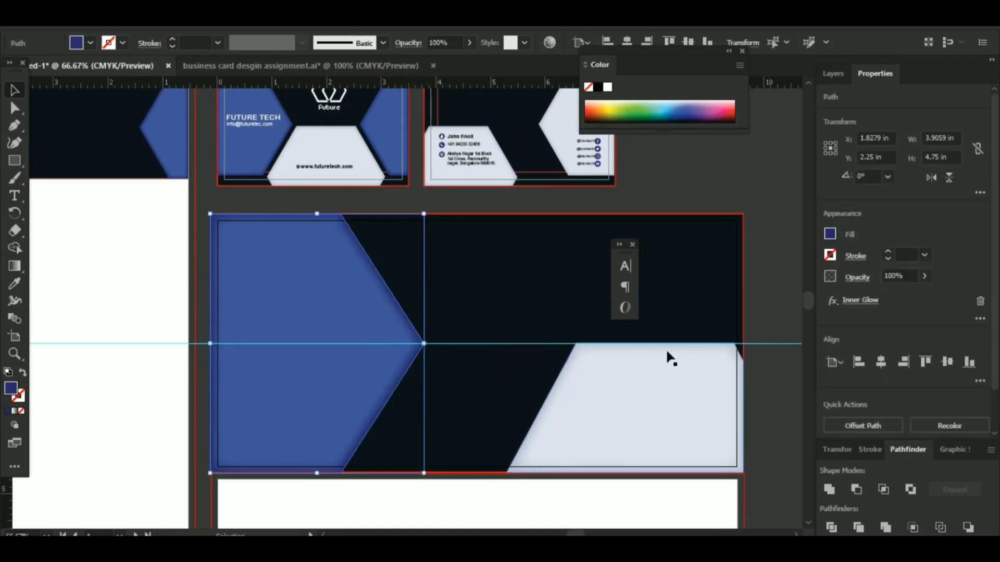
click(777, 280)
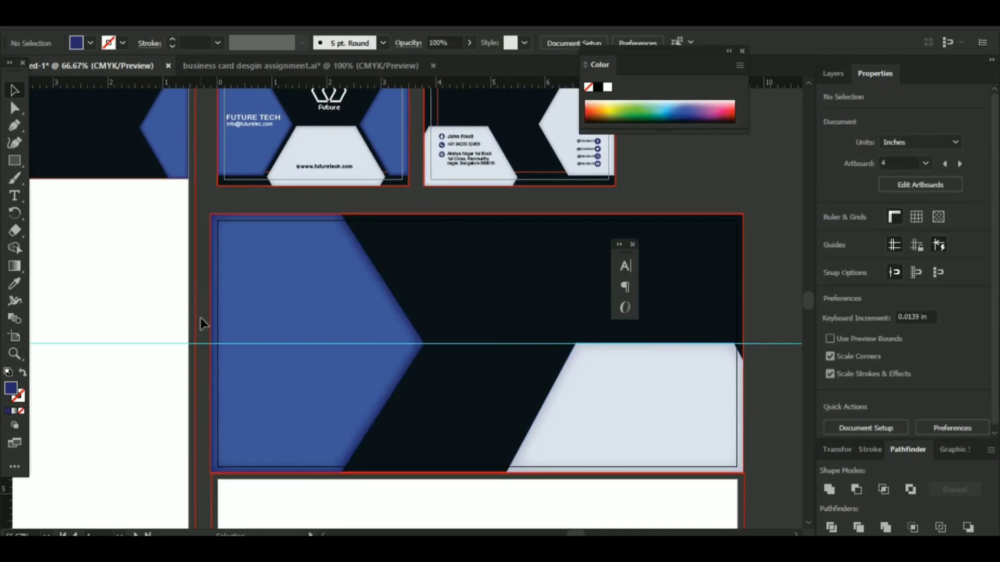
drag(200, 318, 205, 373)
key(Delete)
Copy the Future logo from the first card onto the blue shape's upper part, bring it to the front and enlarge it.
drag(333, 149, 331, 184)
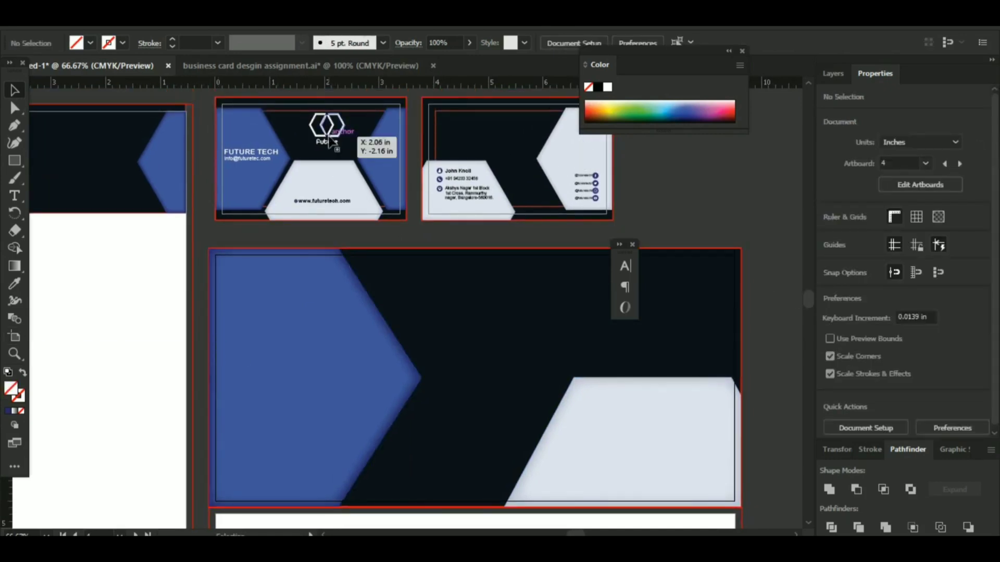
drag(332, 142, 276, 320)
right_click(255, 297)
mouse_move(300, 227)
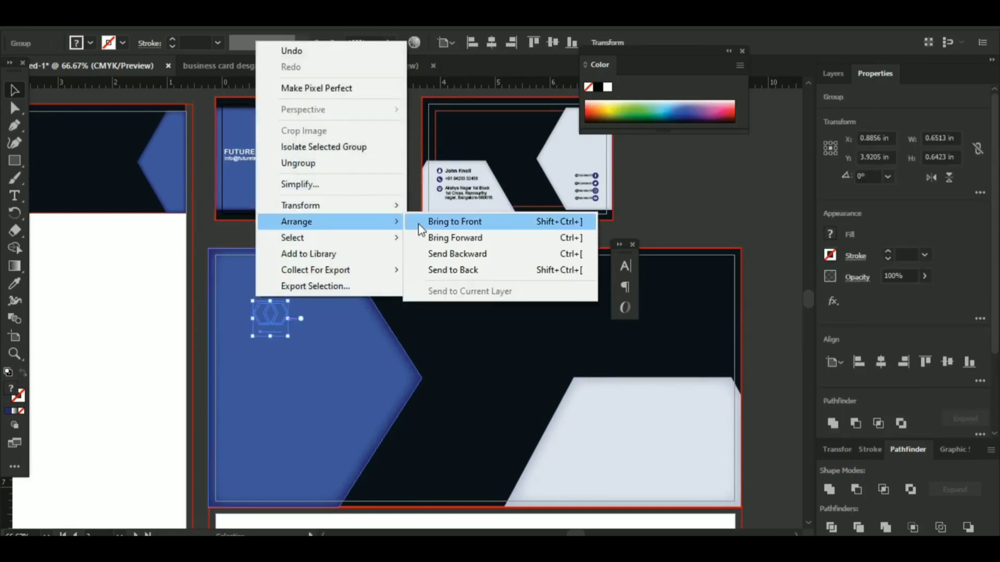
click(422, 223)
drag(287, 337, 356, 364)
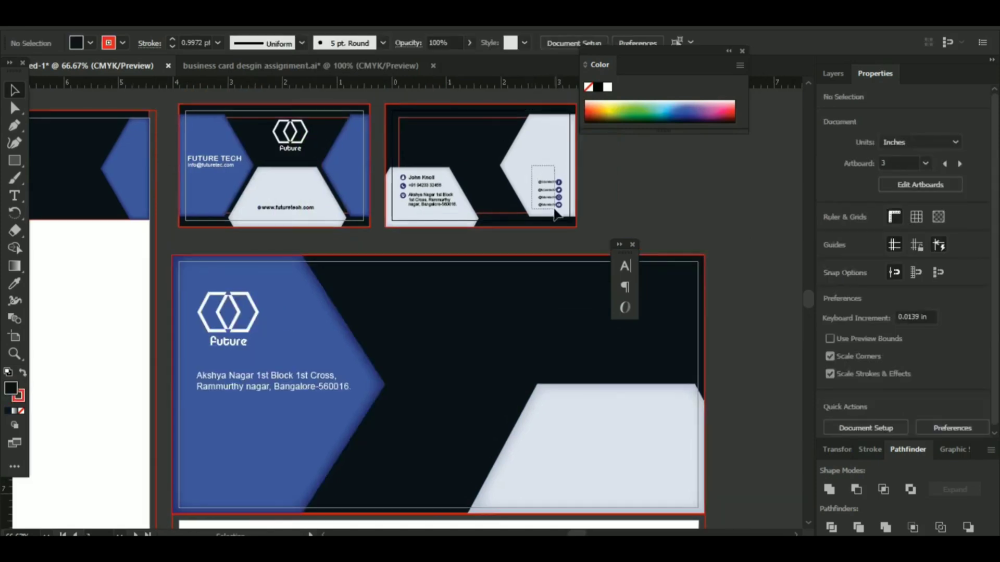
Copy the second card's social media handles onto the landscape artboard's lavender shape and enlarge them to about 0.85 by 1.02 in.
click(547, 190)
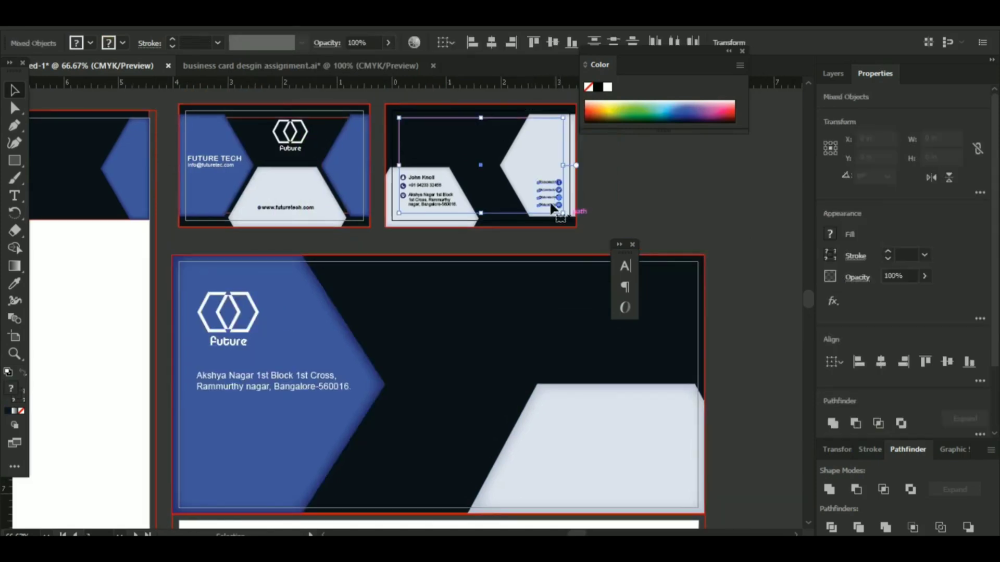
click(527, 176)
drag(553, 193, 596, 417)
drag(609, 445, 651, 466)
key(Up)
key(Up)
key(Up)
key(Up)
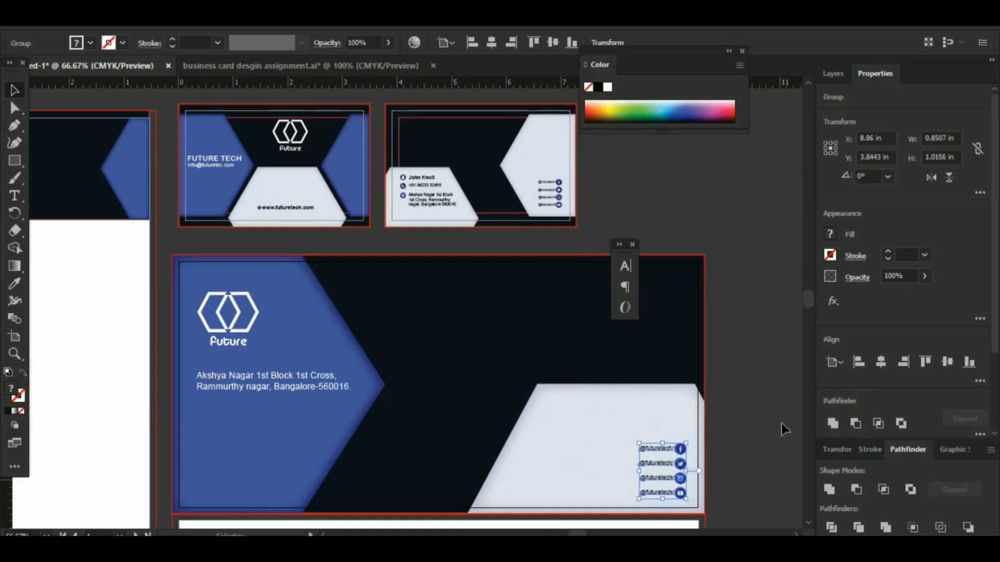
click(770, 432)
Move the white address text down to the lower part of the blue shape.
drag(231, 392, 246, 451)
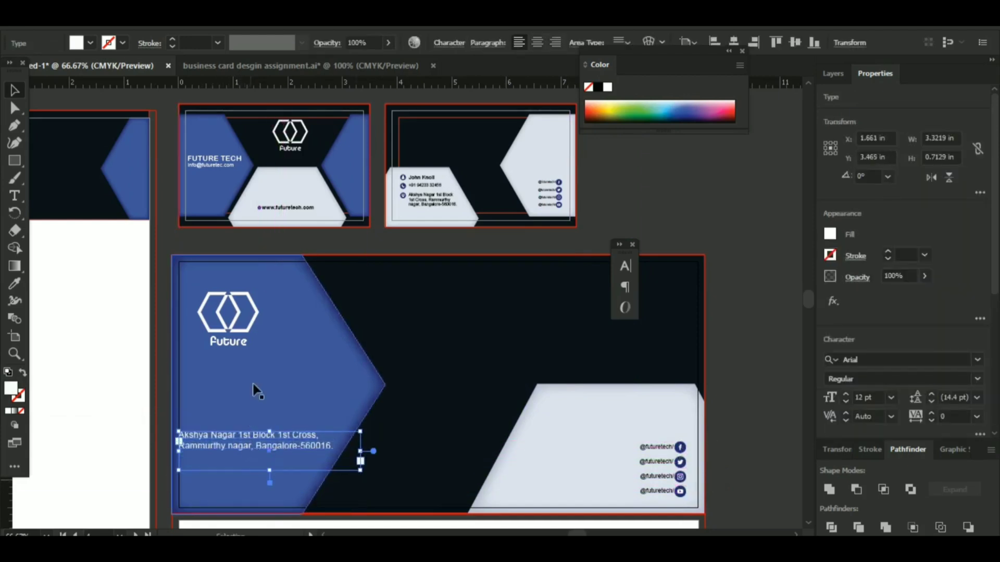
Lock the lavender shape behind the contact details on the second card.
click(421, 178)
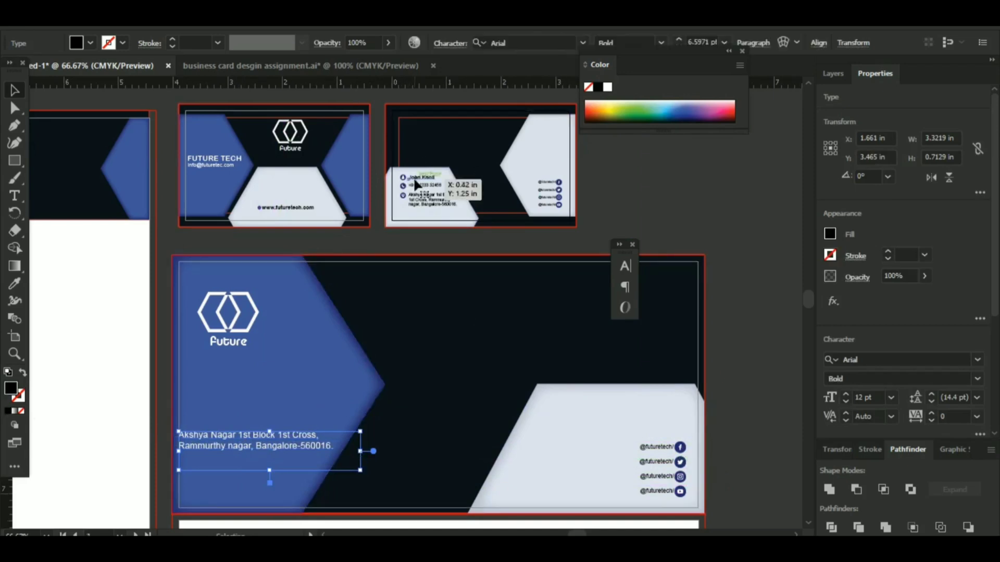
click(396, 177)
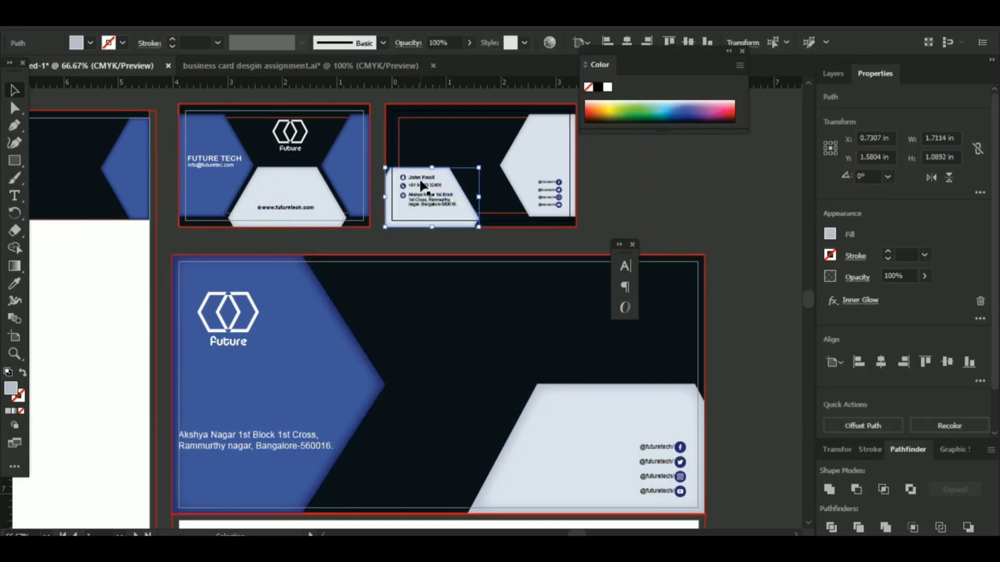
key(ctrl+2)
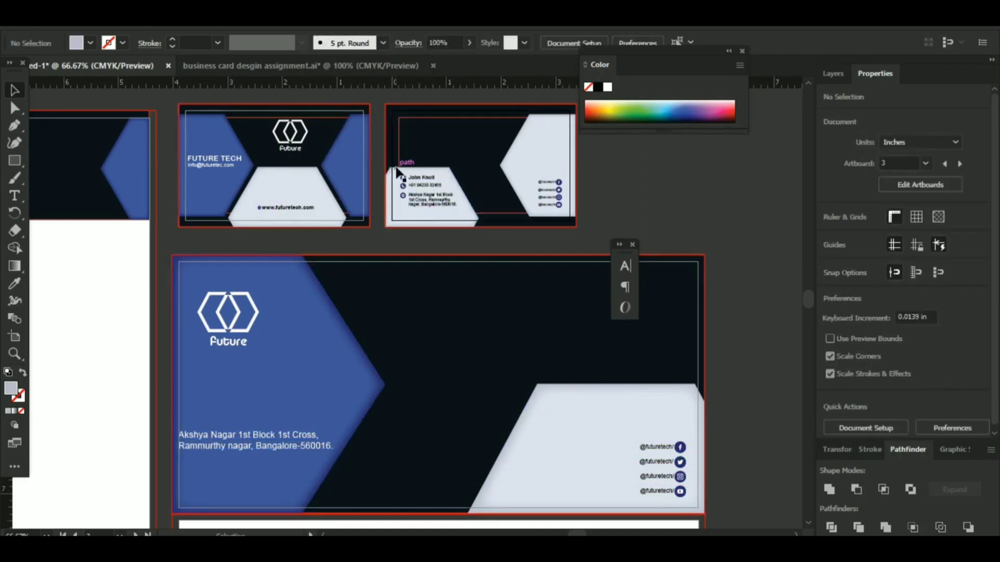
click(399, 156)
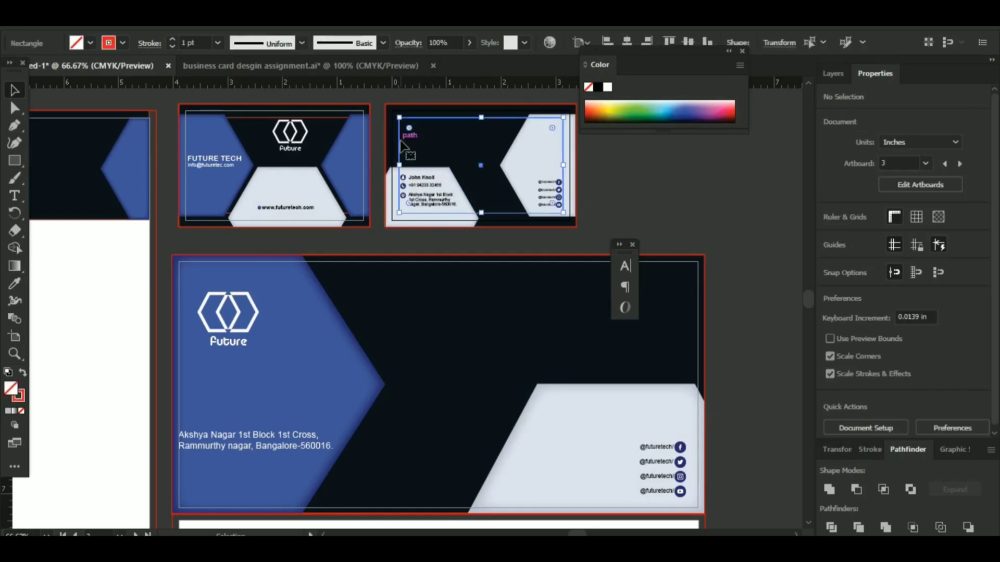
key(ctrl+shift+a)
Copy the second card's contact details onto the blue shape's lower part, enlarged to about 2.37 by 1.13 in and coloured white.
click(415, 194)
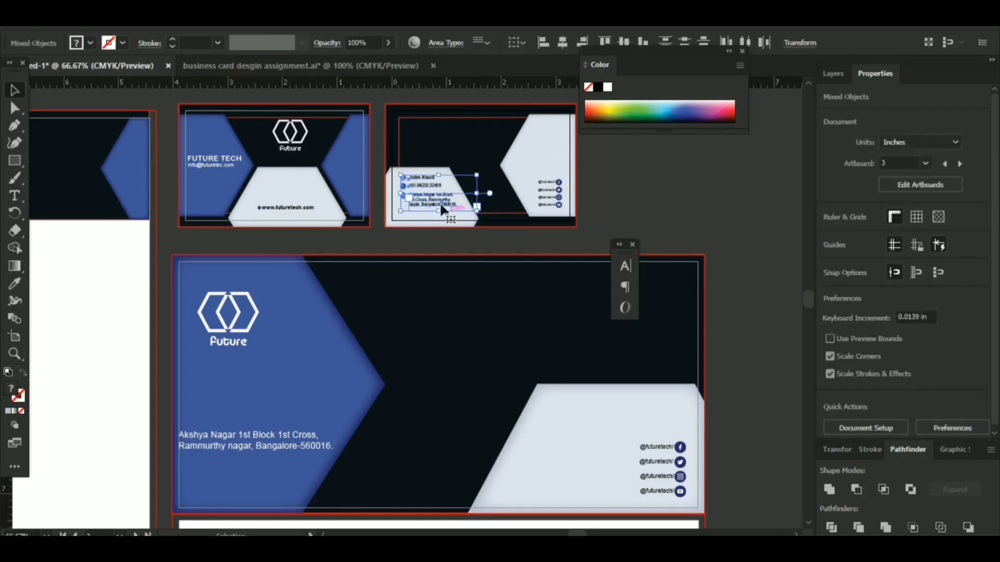
drag(414, 214, 367, 339)
drag(212, 374, 316, 435)
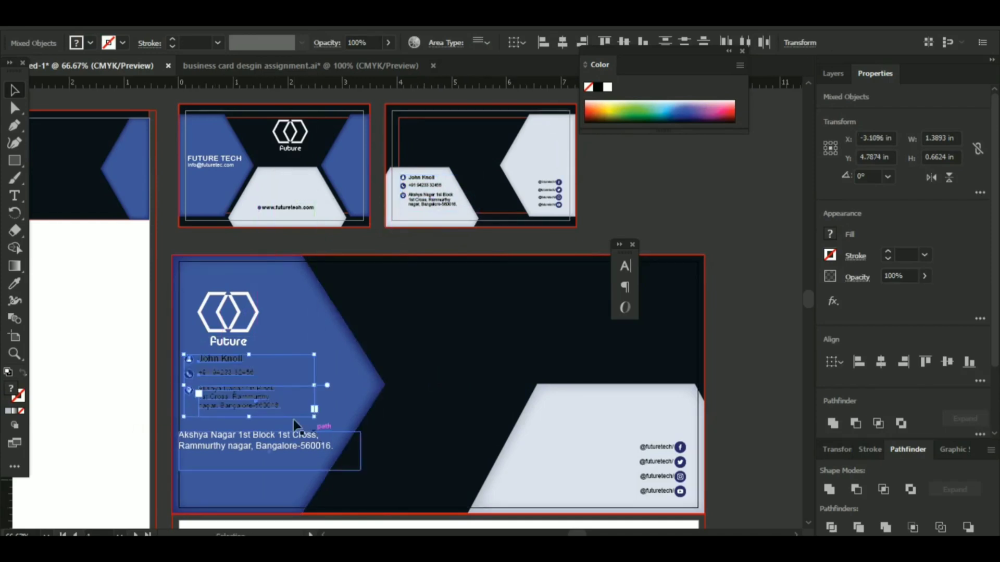
drag(222, 408, 219, 479)
key(Return)
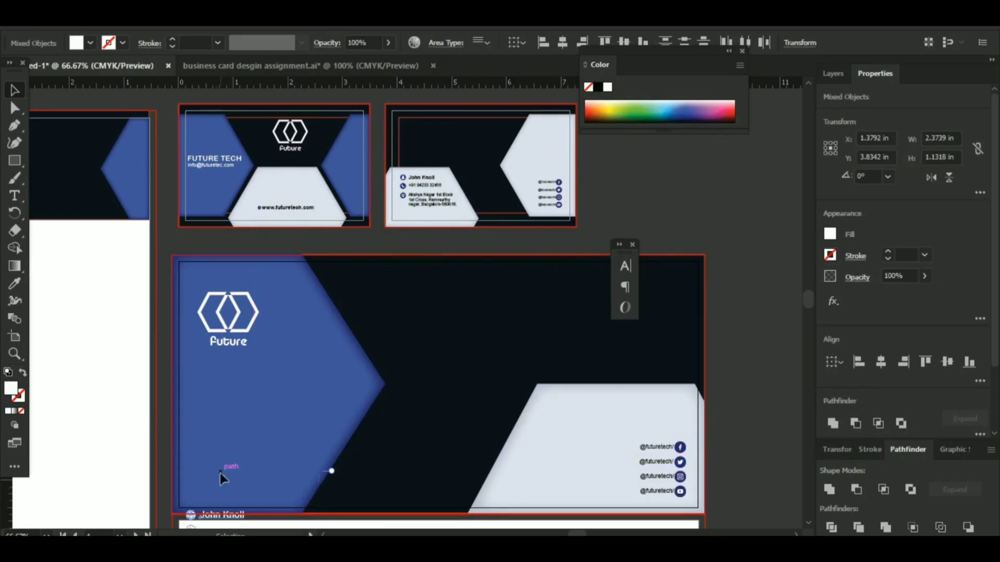
click(574, 393)
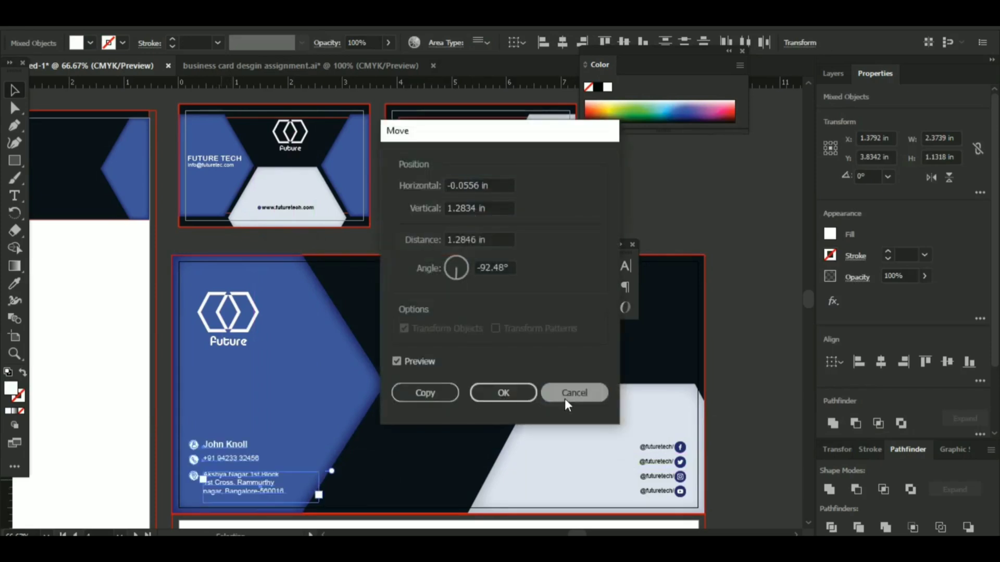
key(Return)
click(553, 391)
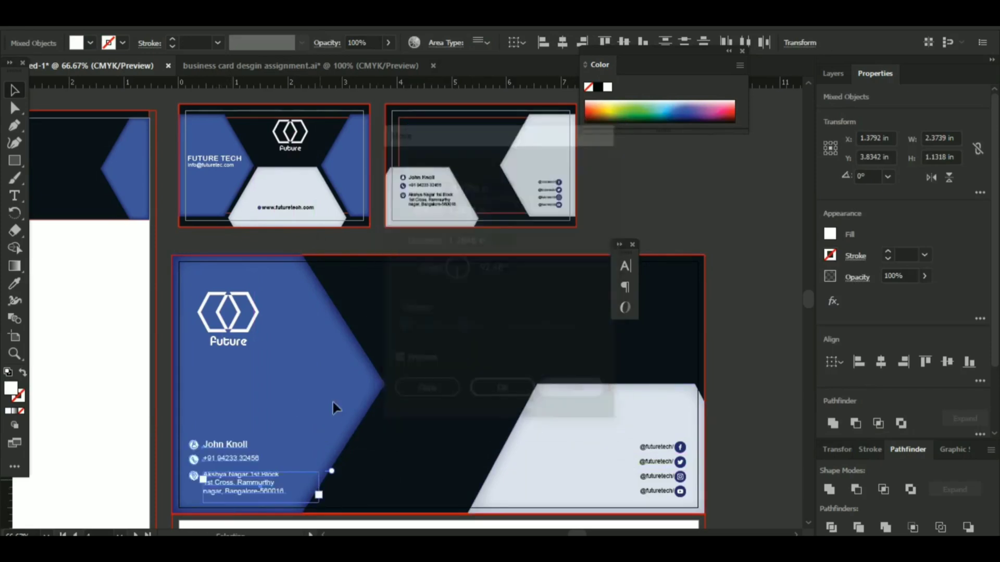
click(622, 216)
Ungroup the person icon beside the contact name in the blue shape's contact details.
key(ctrl+plus)
key(ctrl+plus)
key(ctrl+plus)
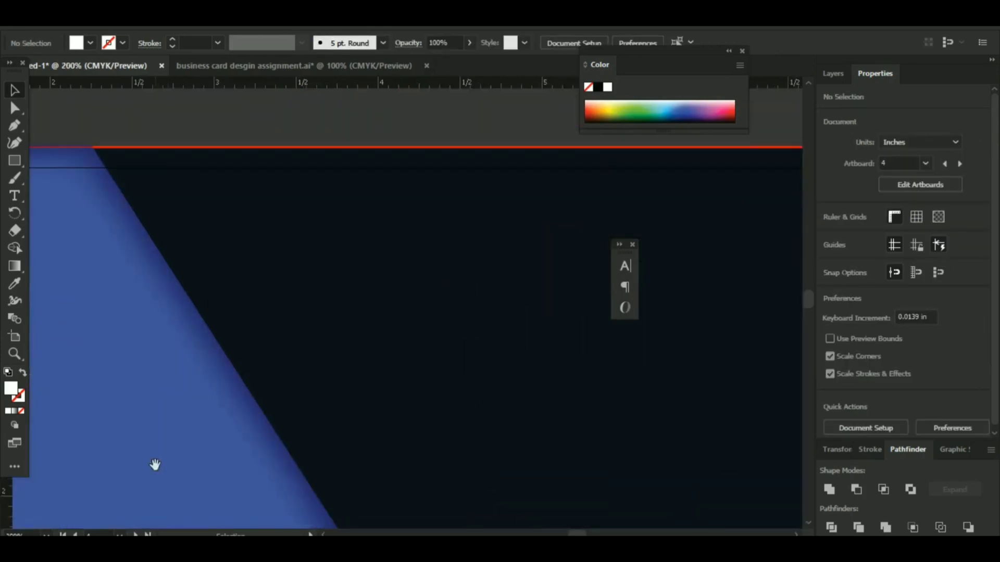
drag(154, 464, 394, 266)
drag(273, 390, 590, 172)
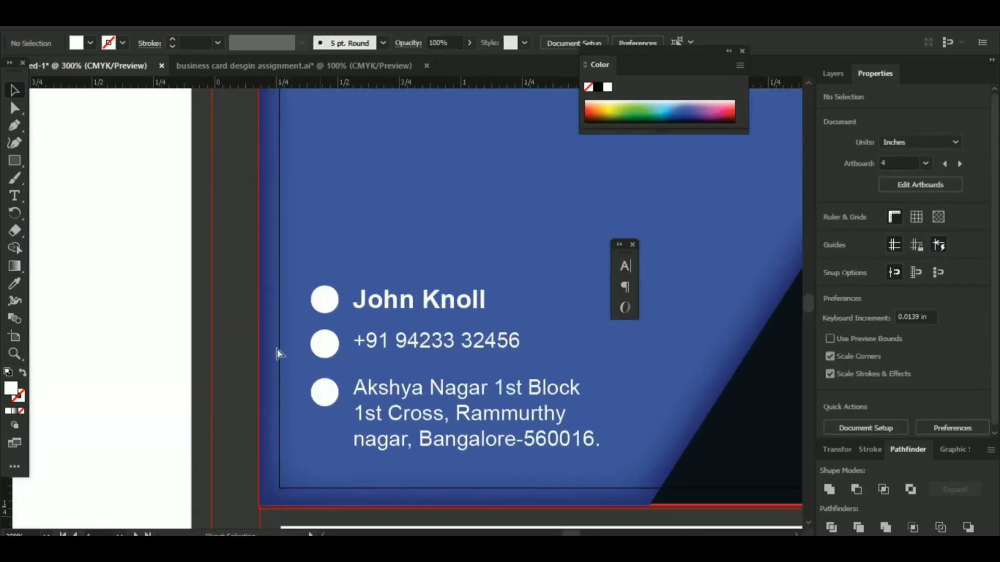
key(ctrl+plus)
key(ctrl+plus)
key(ctrl+plus)
key(ctrl+plus)
drag(241, 354, 409, 299)
click(250, 235)
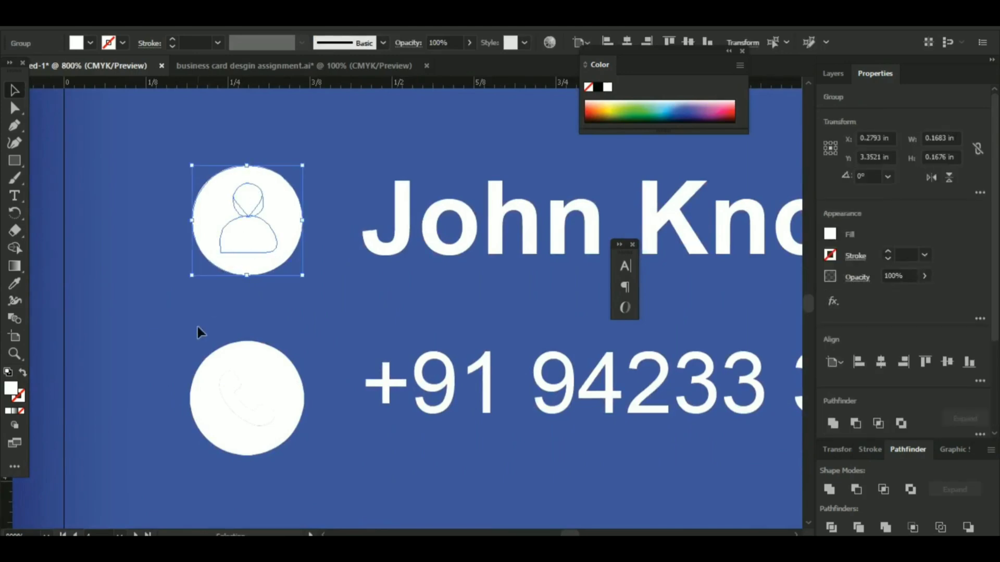
click(198, 326)
click(234, 245)
right_click(235, 242)
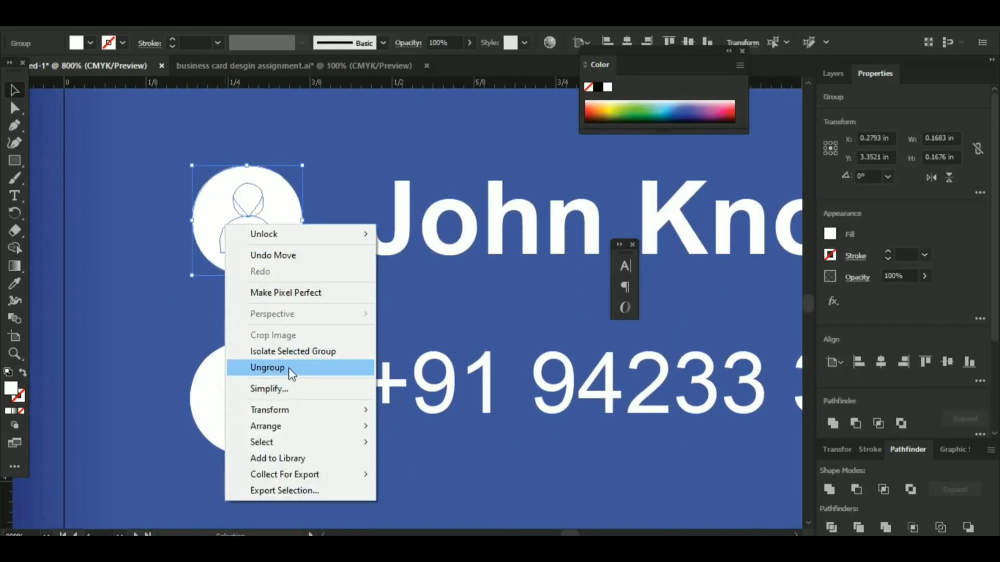
click(271, 367)
click(110, 241)
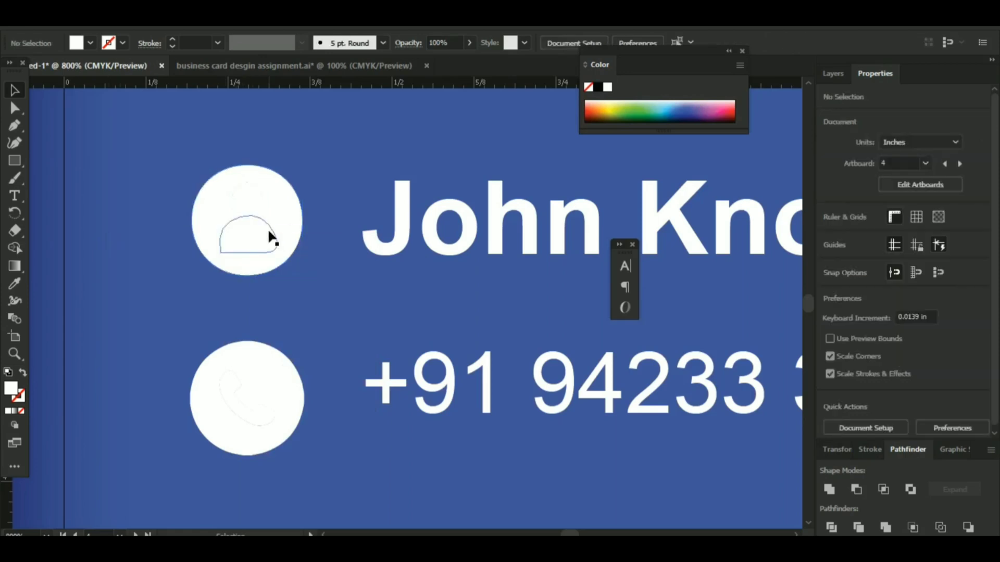
Knock the white person, phone and location-pin symbols out of their contact icon circles so the blue background shows through.
scroll(235, 452, down, 5)
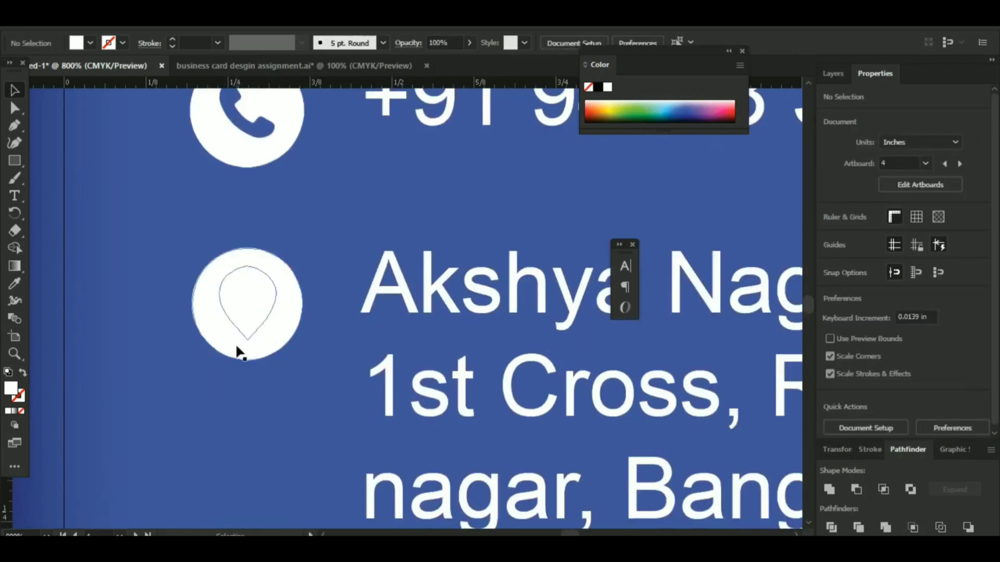
click(252, 309)
click(232, 339)
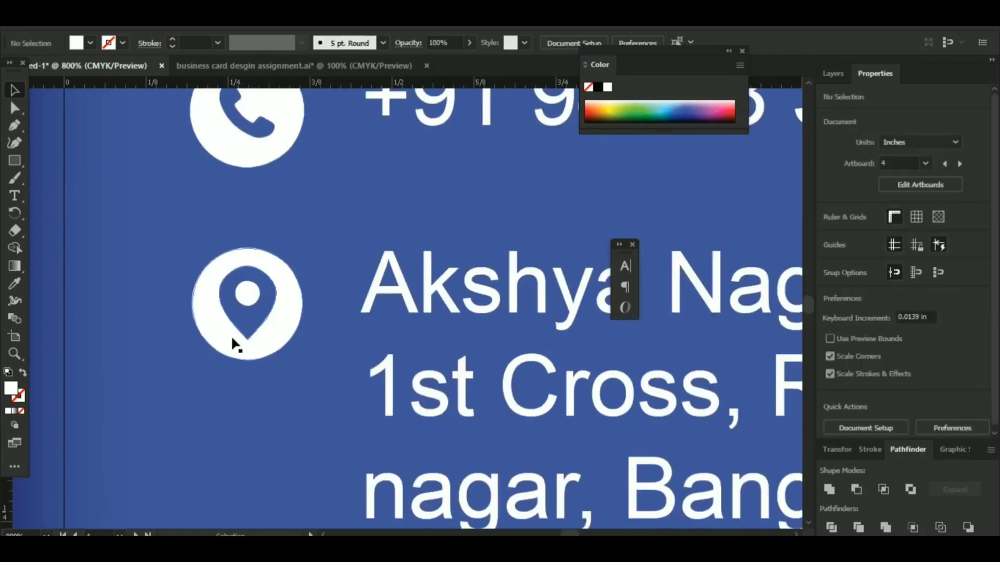
scroll(239, 397, down, 4)
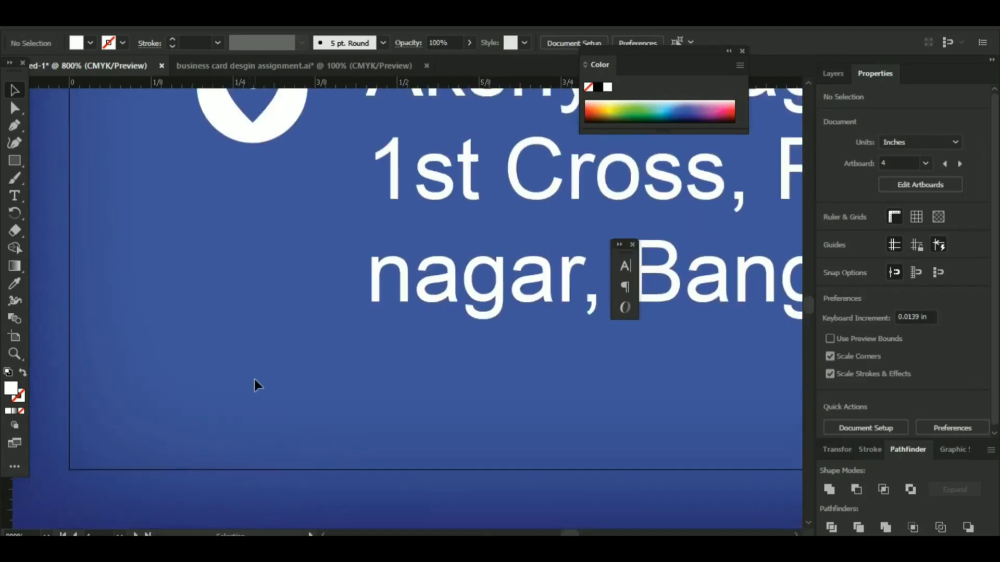
Cover the blank landscape artboard with a rectangle about 9.76 by 4.74 in, filled with the lavender sampled from the shape above.
key(z)
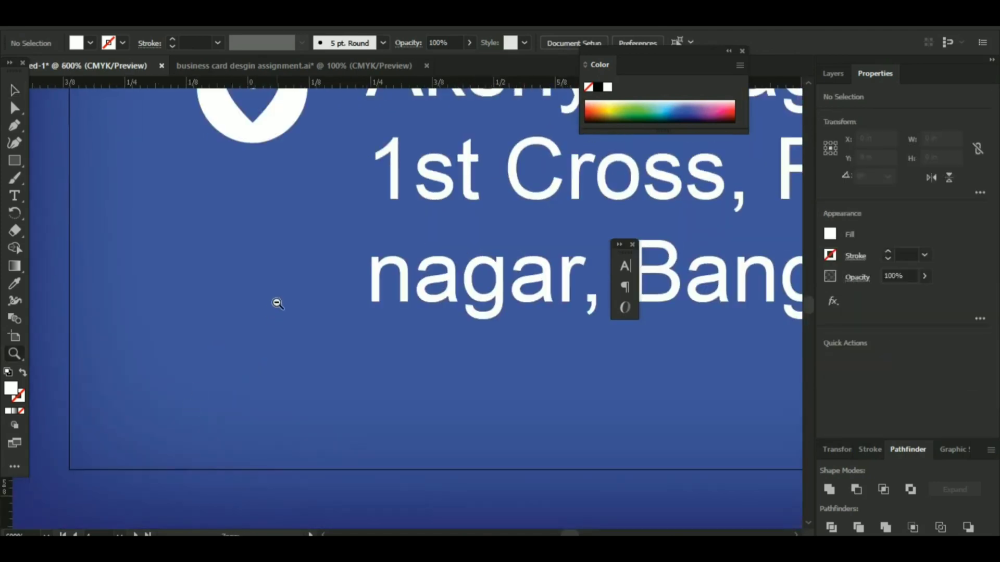
alt+click(277, 302)
alt+click(277, 302)
alt+click(277, 302)
alt+click(449, 262)
alt+click(415, 296)
alt+click(413, 330)
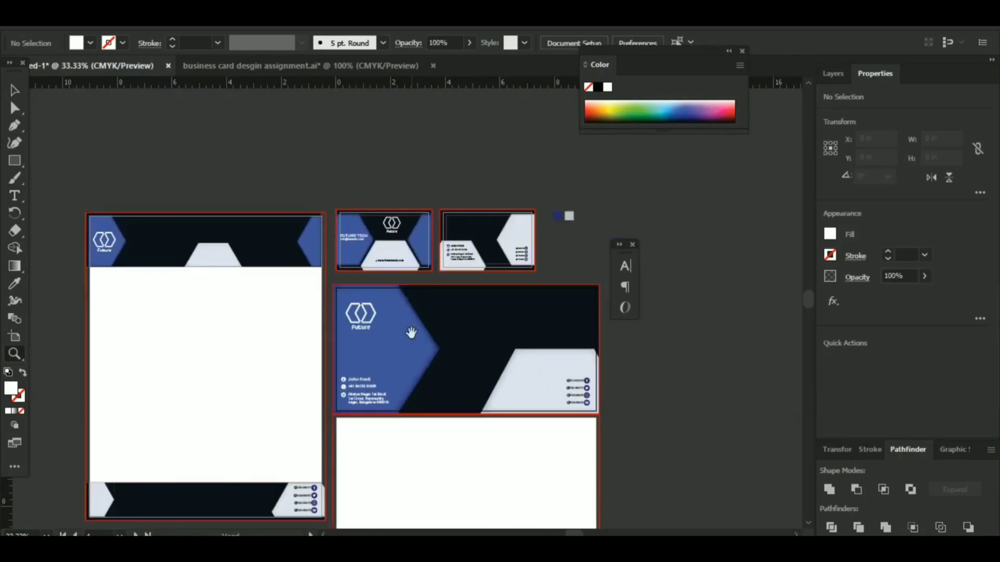
drag(413, 330, 385, 291)
click(14, 92)
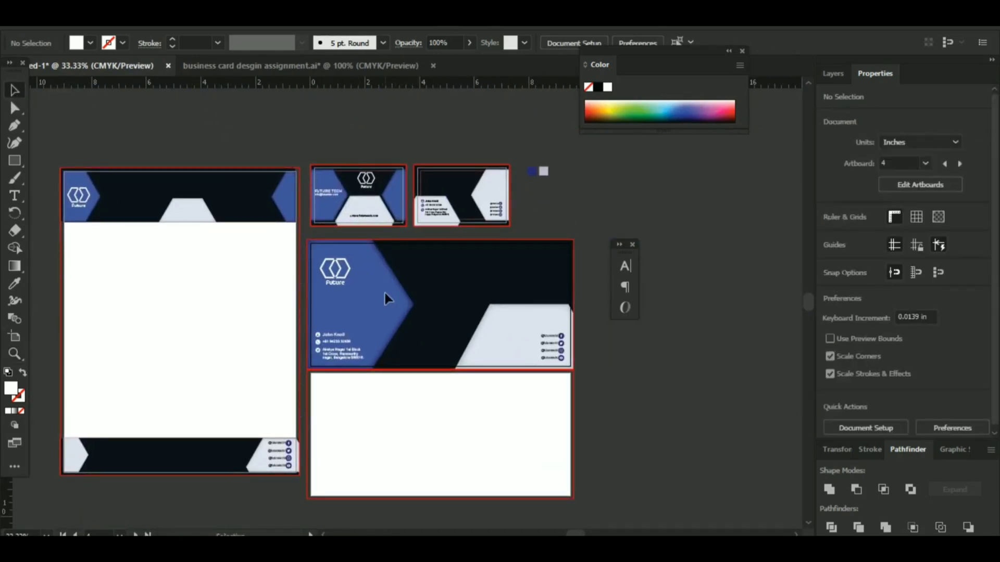
drag(385, 297, 346, 311)
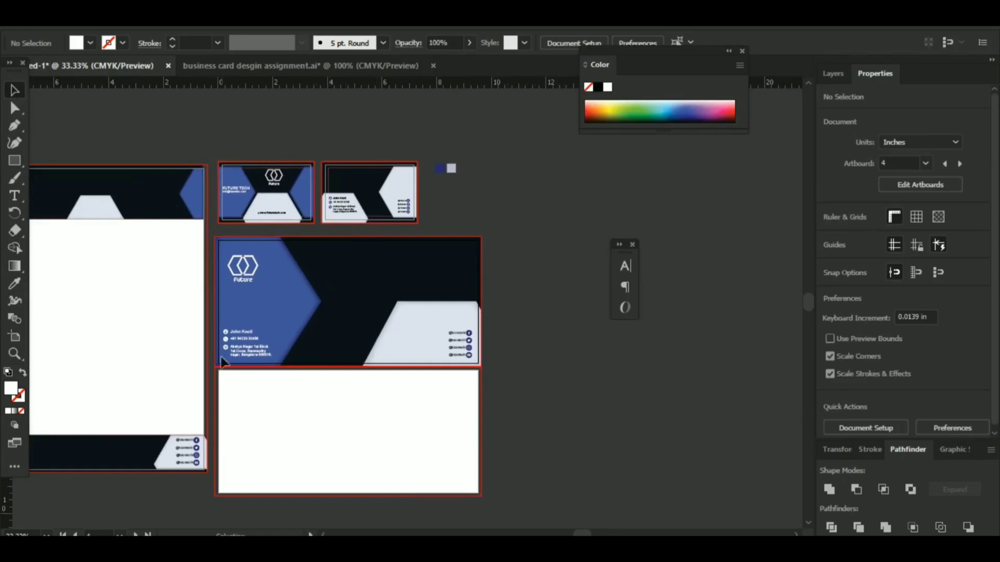
click(21, 163)
drag(216, 368, 480, 495)
key(i)
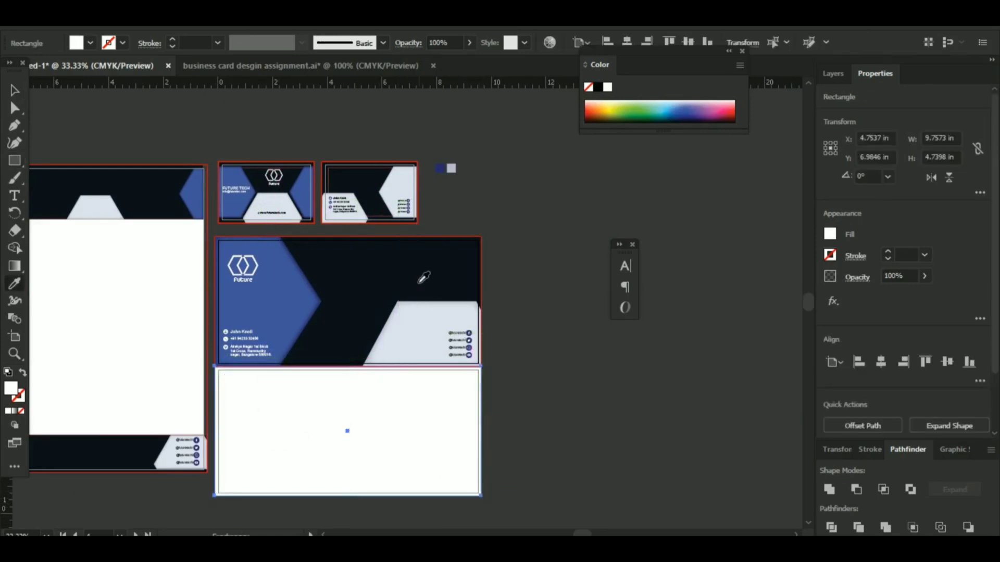
click(409, 319)
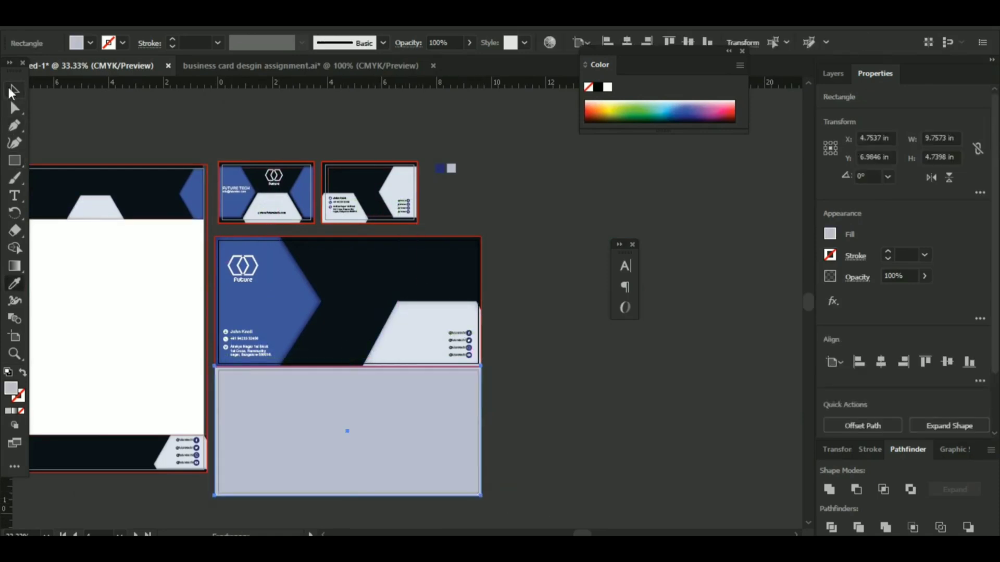
click(13, 92)
Add an Inner Glow to the lavender rectangle with Screen mode, 75% opacity, 0.0694 in blur and Center.
click(223, 22)
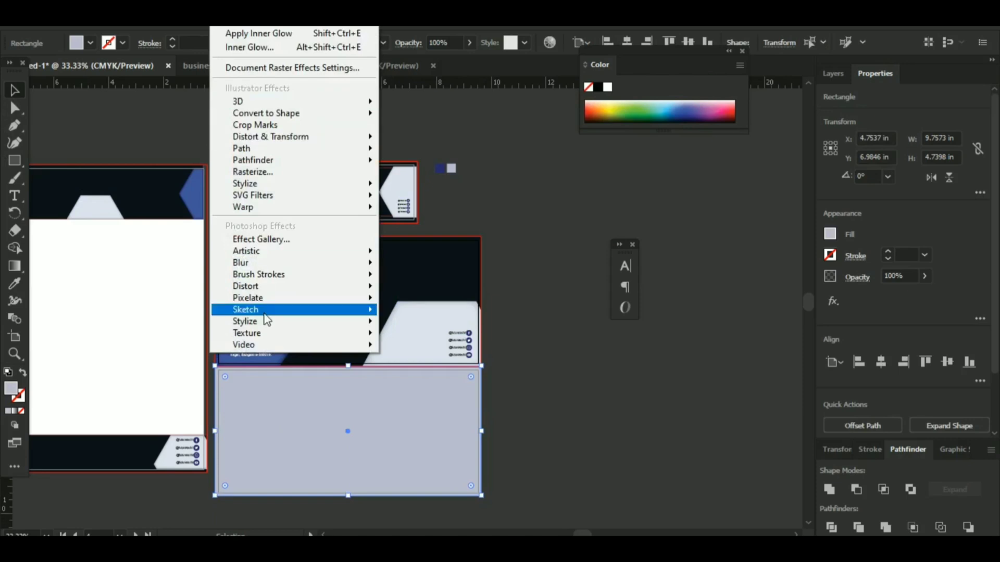
mouse_move(238, 183)
click(413, 219)
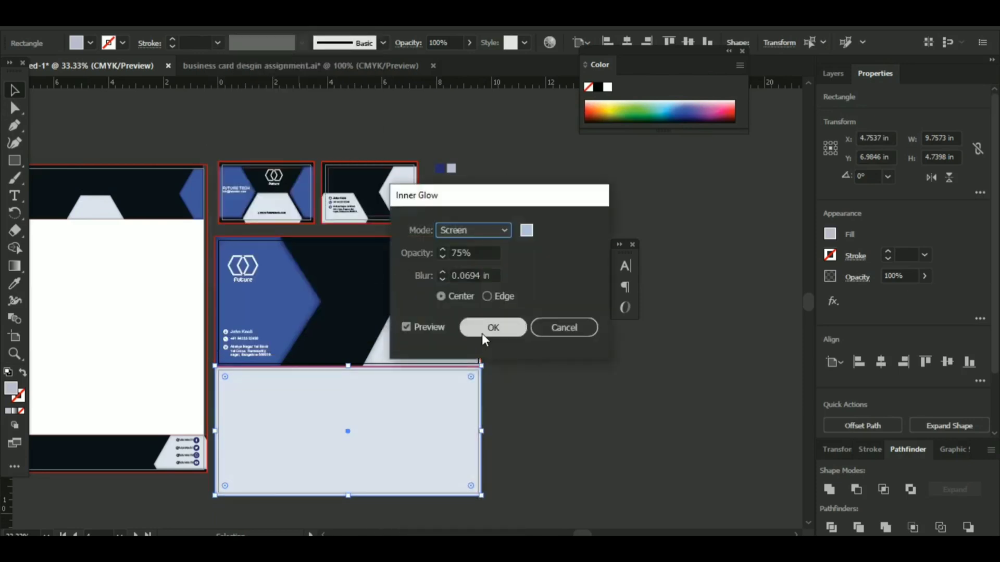
click(483, 333)
click(562, 444)
Draw a strip about 9.75 by 1.5 in beneath the lavender artboard and give it the front background's dark appearance.
drag(563, 443, 572, 392)
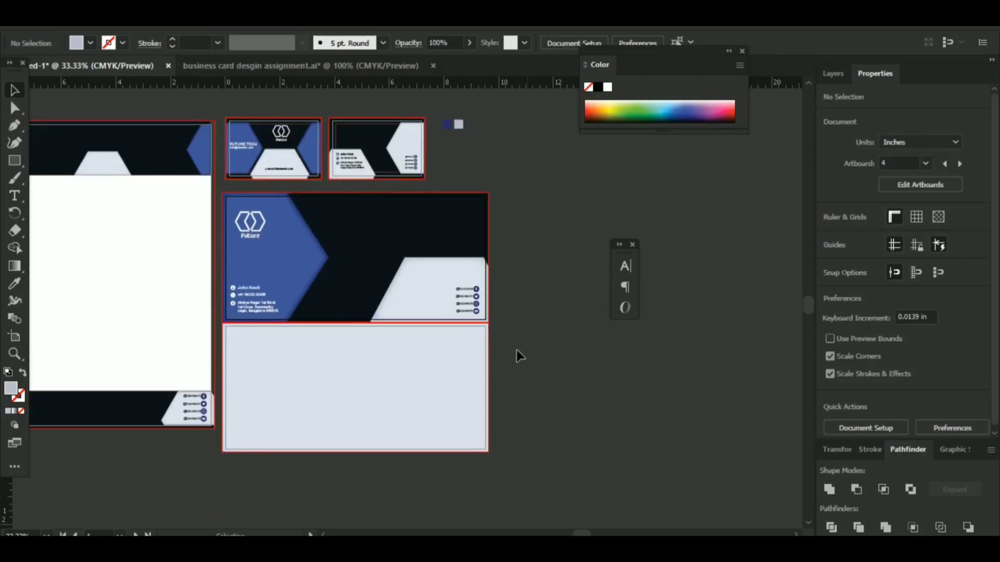
scroll(105, 239, down, 3)
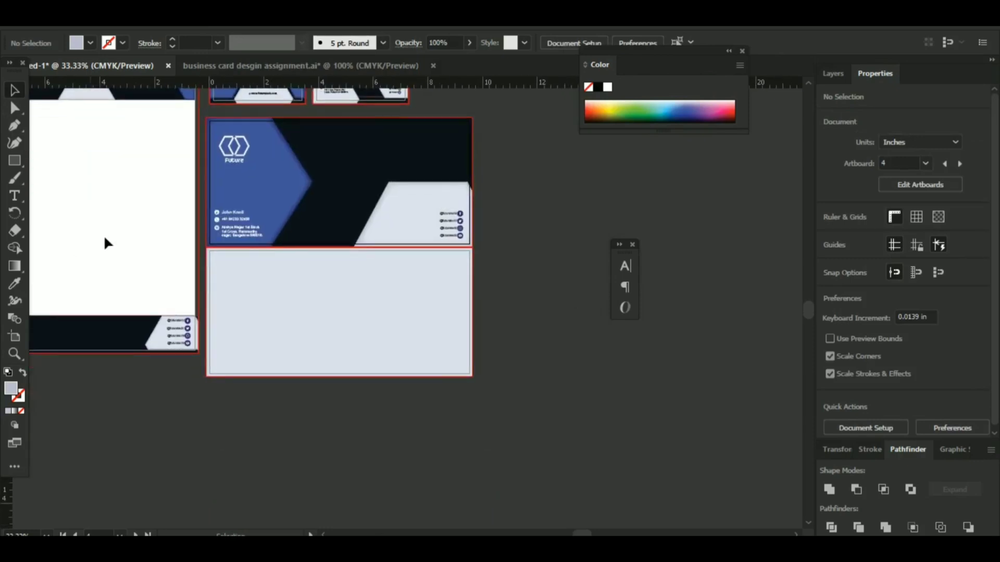
click(12, 163)
drag(206, 383, 472, 416)
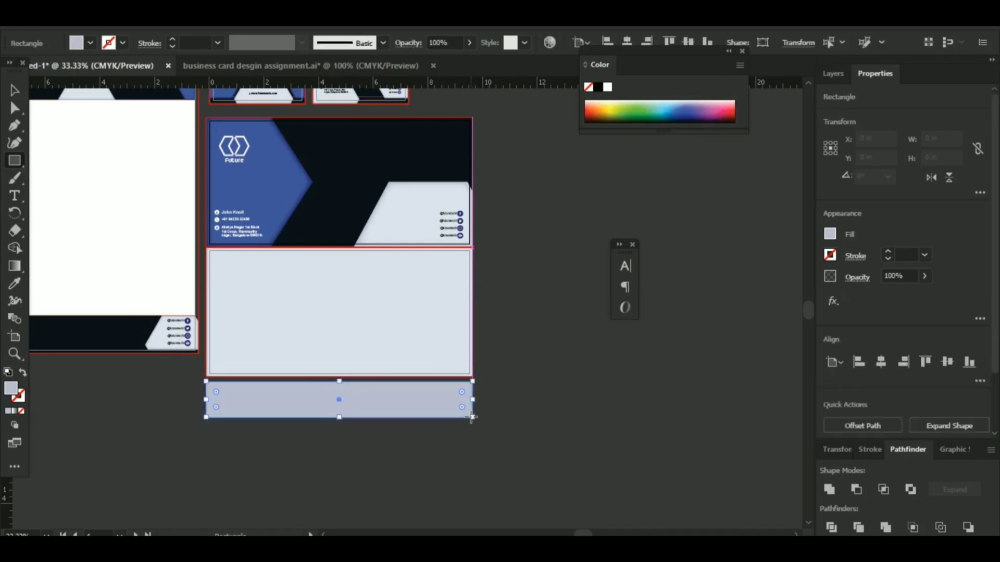
key(i)
click(346, 152)
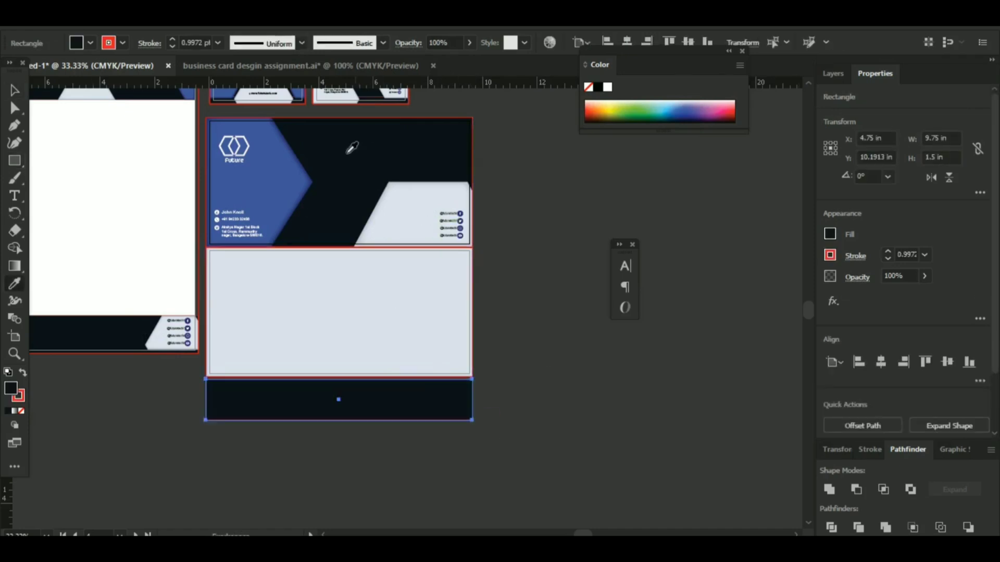
key(v)
click(169, 397)
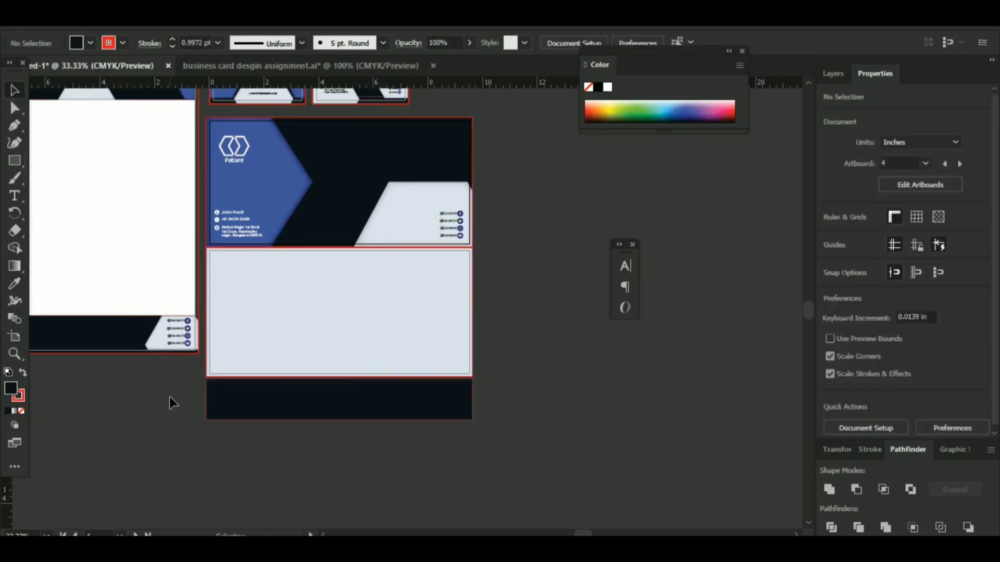
Copy the white Future logo from the blue shape onto the lavender rectangle and bring the copy to the front.
scroll(323, 361, up, 1)
drag(226, 171, 331, 326)
right_click(310, 314)
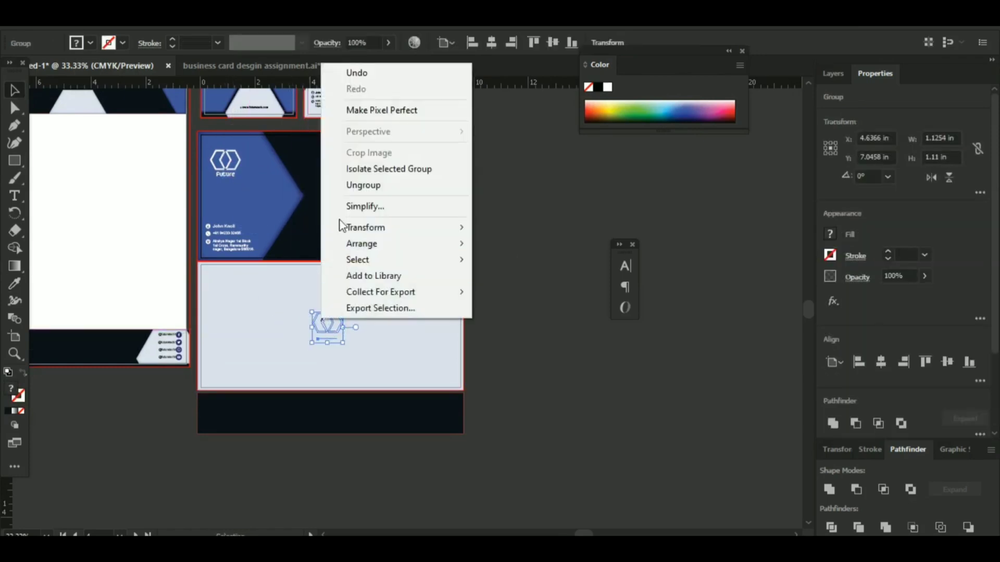
mouse_move(359, 241)
click(484, 241)
Enlarge the copied logo to about 3.14 by 3.10 in and centre it on the lavender rectangle.
drag(310, 312, 250, 257)
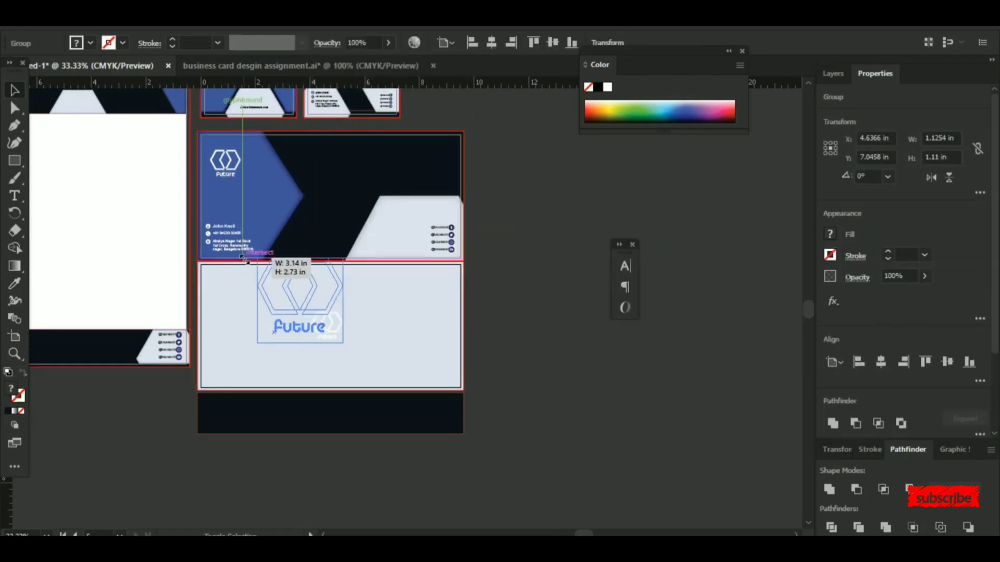
drag(292, 301, 325, 328)
shift+click(242, 308)
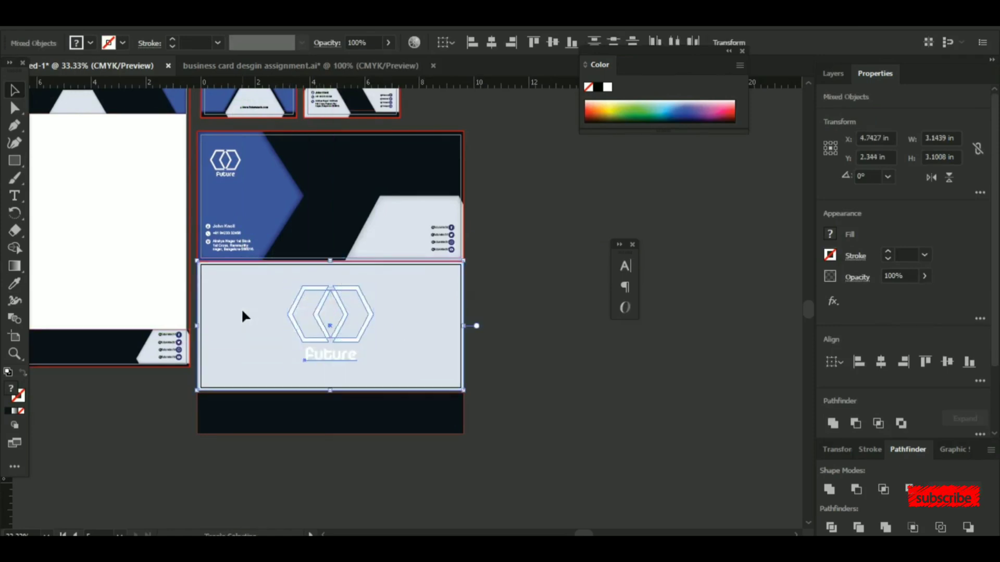
click(326, 336)
Try to recolour the enlarged logo with the blue sampled from the front artboard's shape.
key(i)
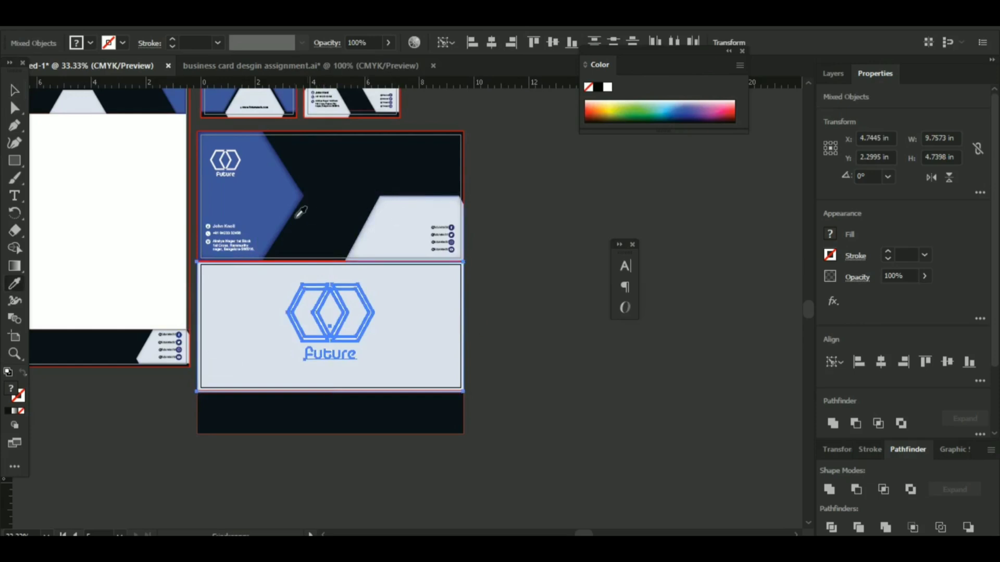
click(276, 213)
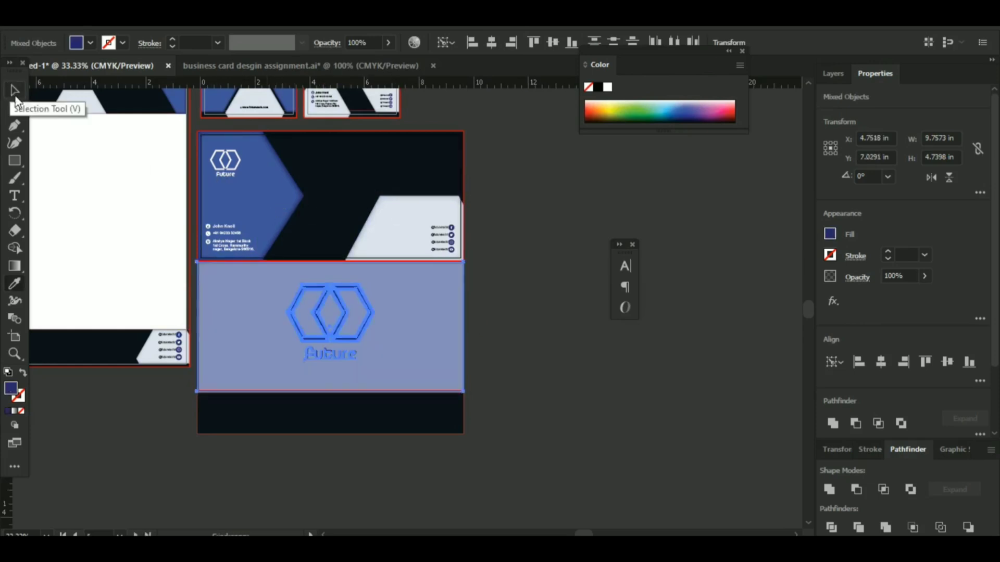
key(ctrl+z)
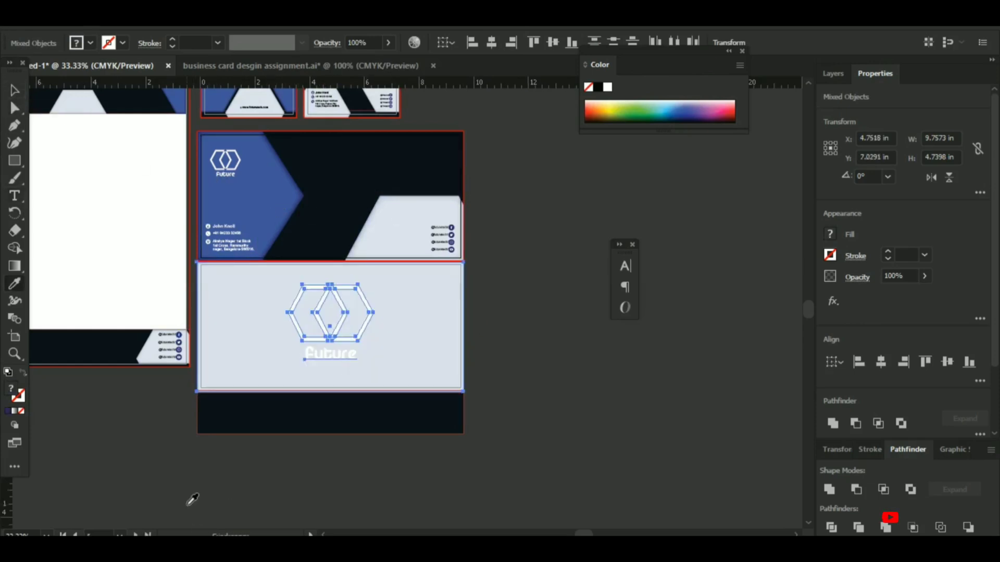
key(v)
click(196, 493)
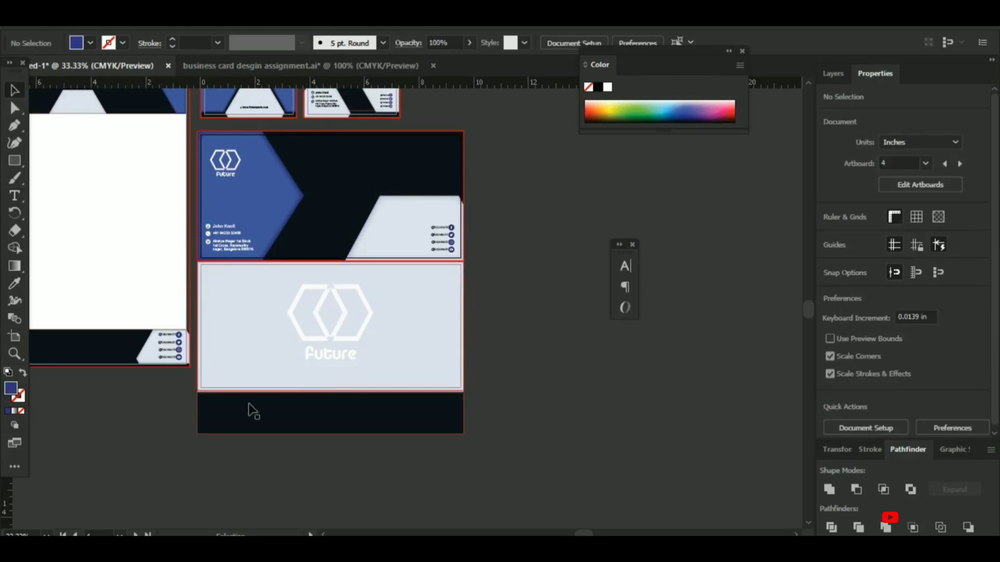
drag(208, 361, 340, 422)
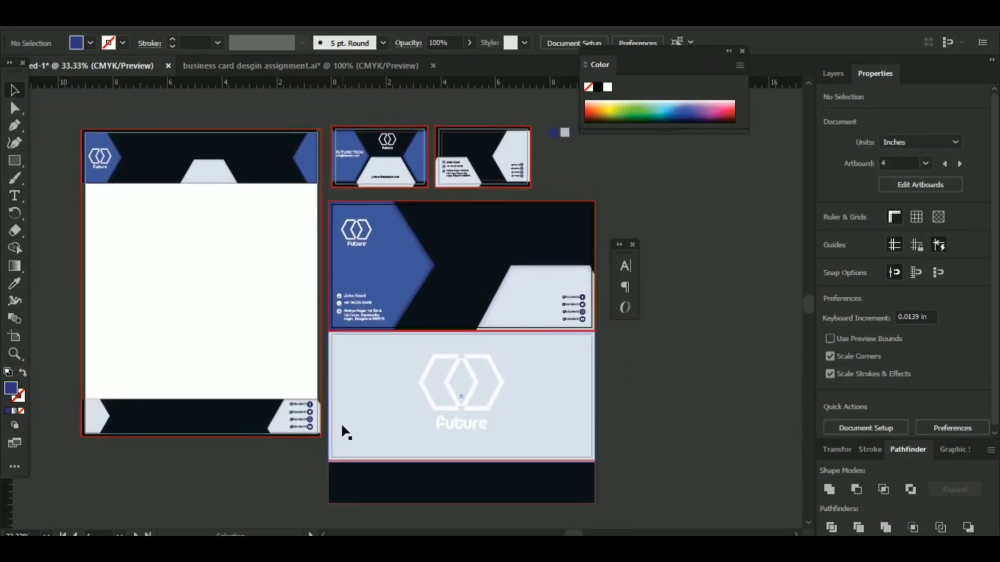
drag(542, 95, 582, 167)
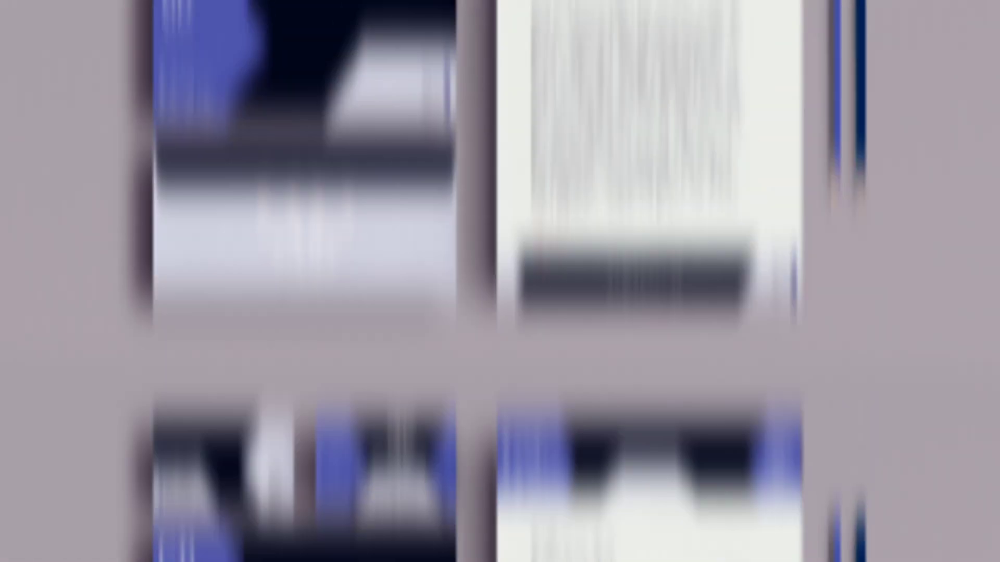